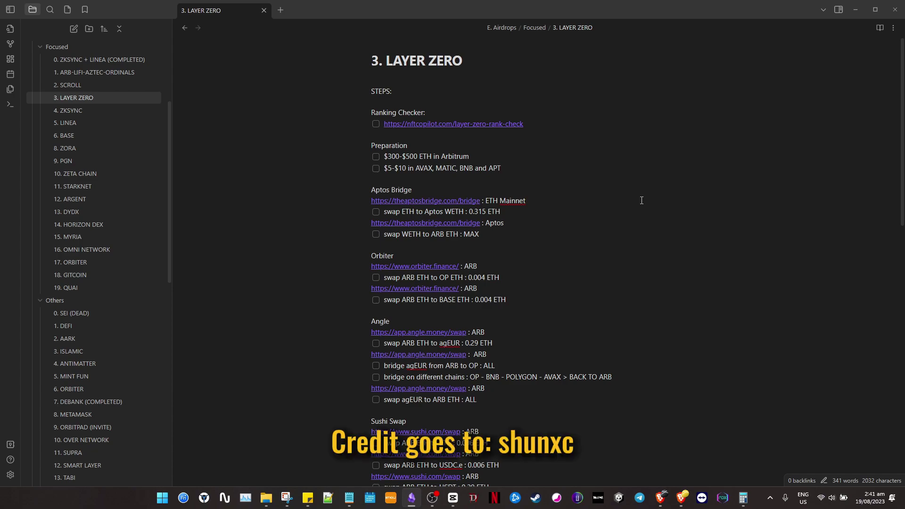
# Replace 'in Arbitrum' with 'Mainnet' so the first Preparation item reads $300-$500 ETH Mainnet.
pyautogui.scroll(-4, 608, 199)
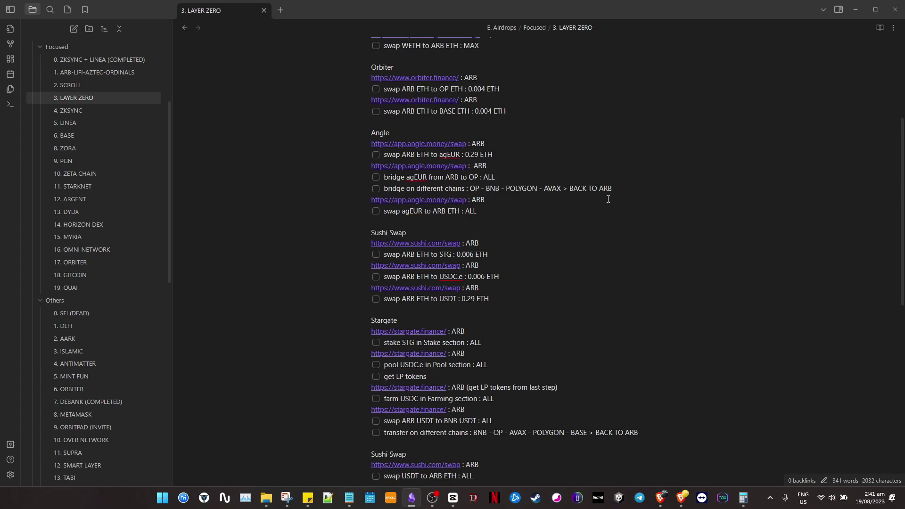
pyautogui.scroll(-3, 683, 220)
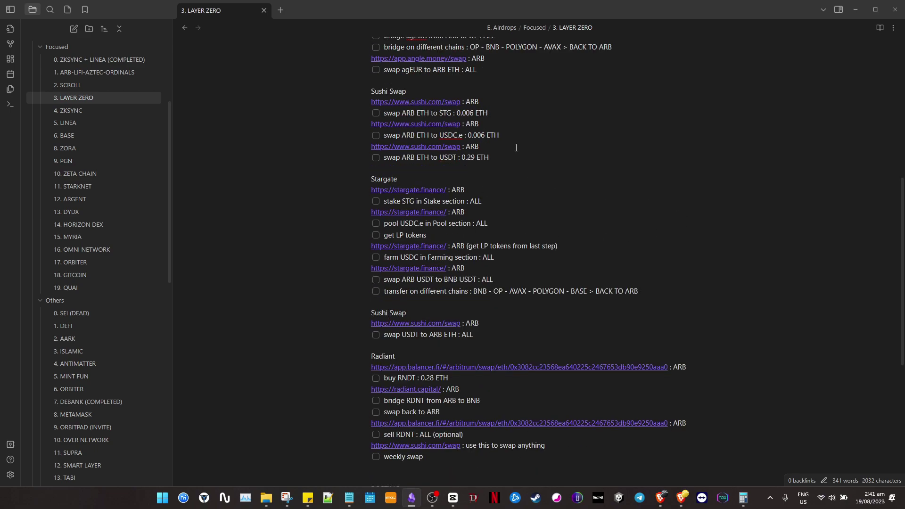
pyautogui.scroll(2, 502, 173)
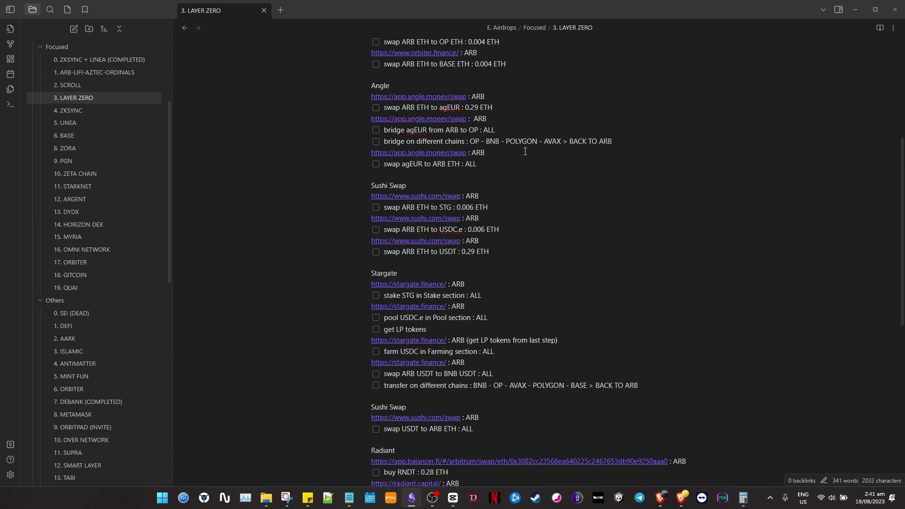
pyautogui.scroll(5, 539, 186)
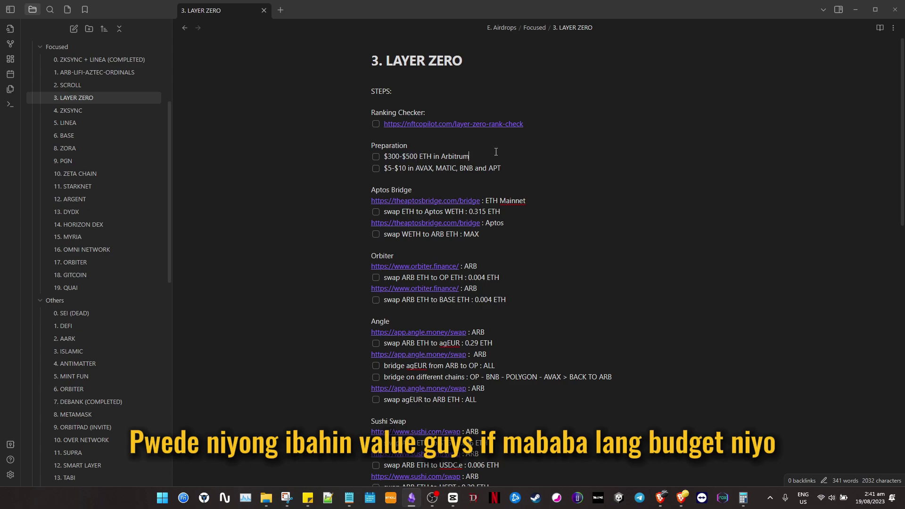
pyautogui.doubleClick(390, 157)
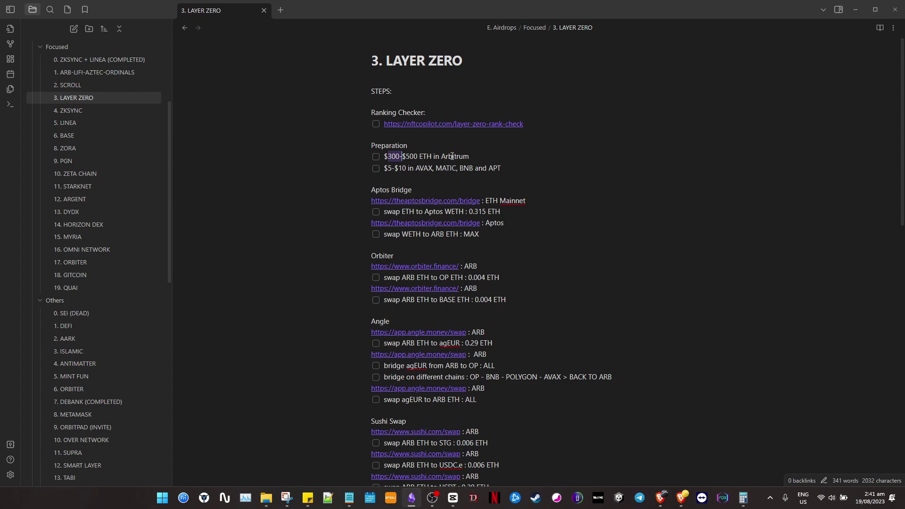
pyautogui.moveTo(470, 156); pyautogui.dragTo(440, 160)
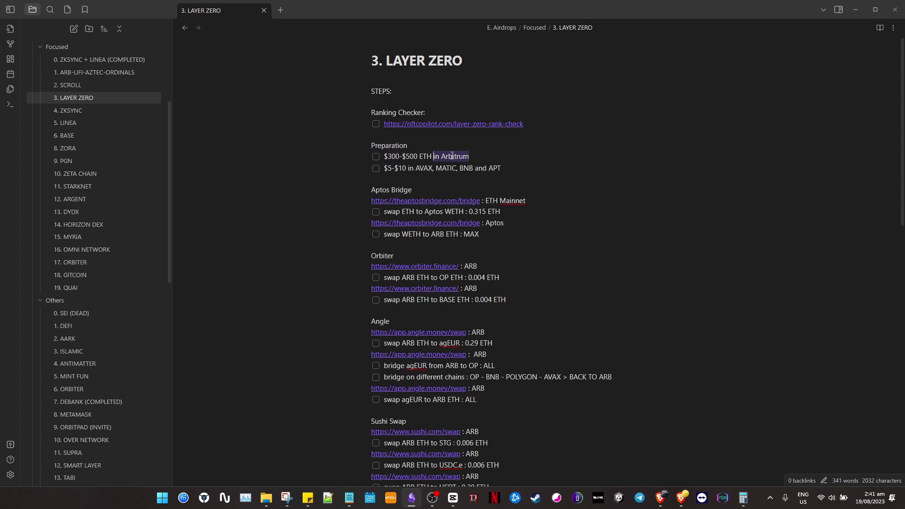
pyautogui.press('BackSpace')
pyautogui.press('BackSpace')
pyautogui.press('capslock')
pyautogui.press('capslock')
pyautogui.write('Mainnet')
# Review the ETH to Aptos WETH swap line, then go to the DeBank portfolio.
pyautogui.moveTo(534, 200); pyautogui.dragTo(485, 201)
pyautogui.click(537, 212)
pyautogui.scroll(-1, 550, 185)
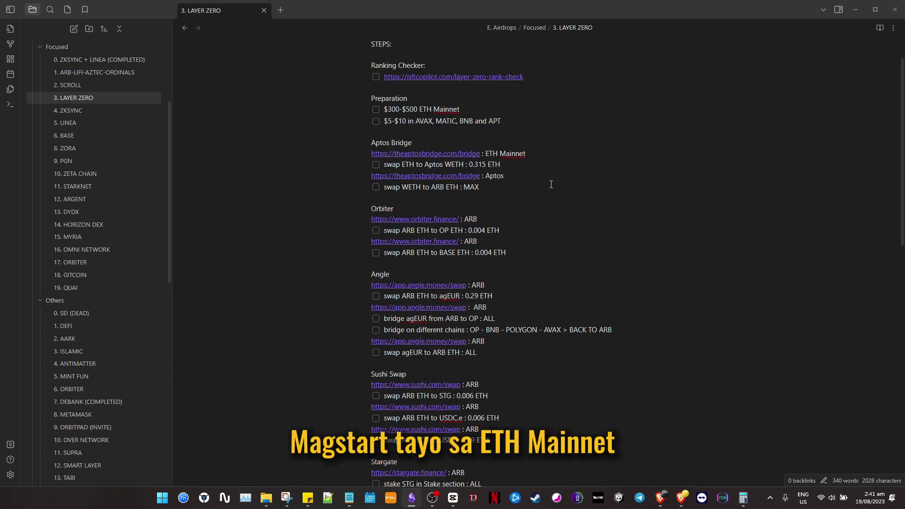
pyautogui.scroll(1, 550, 184)
pyautogui.hotkey('alt', 'Tab')
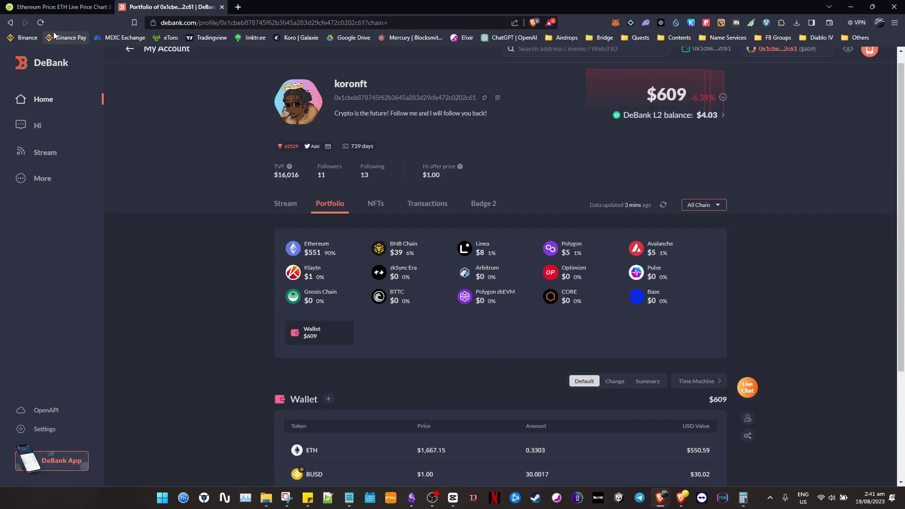
# Reload the DeBank portfolio and unfold the balances on all 12 chains.
pyautogui.click(41, 22)
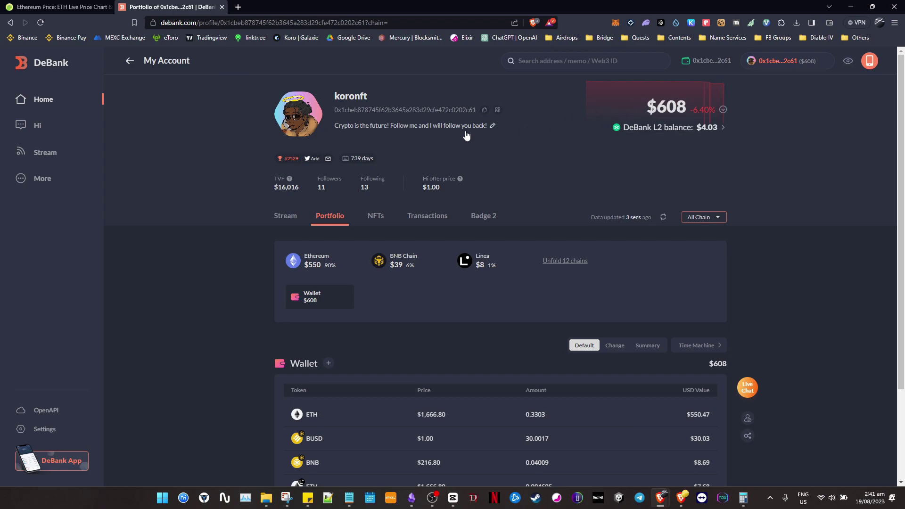
pyautogui.scroll(-2, 549, 228)
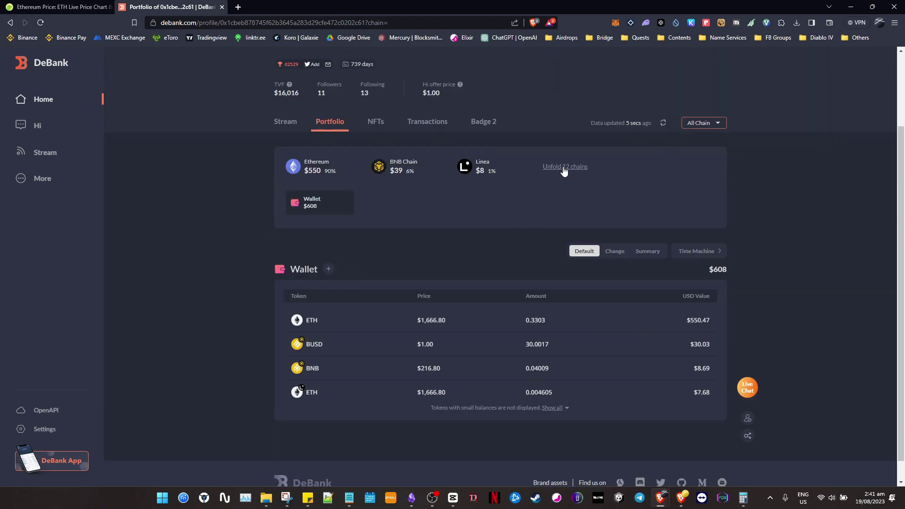
pyautogui.click(563, 168)
# Compare the '$5-$10 in AVAX, MATIC, BNB and APT' item with the Aptos wallet's balance.
pyautogui.hotkey('alt', 'Tab')
pyautogui.moveTo(508, 167); pyautogui.dragTo(387, 170)
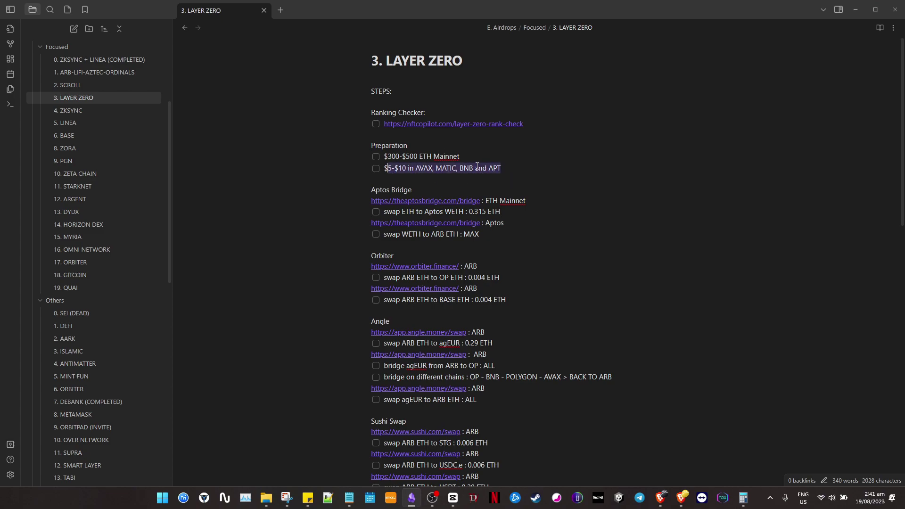
pyautogui.hotkey('alt', 'Tab')
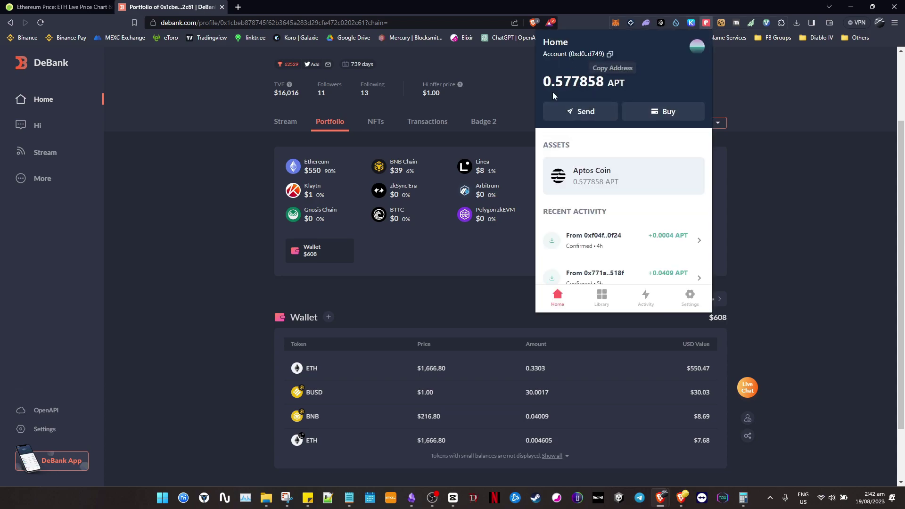
pyautogui.click(245, 159)
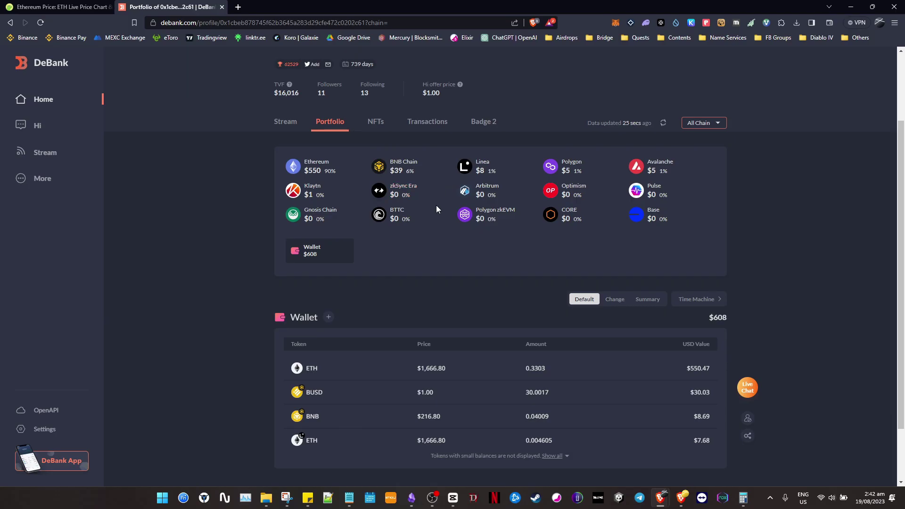
pyautogui.hotkey('alt', 'Tab')
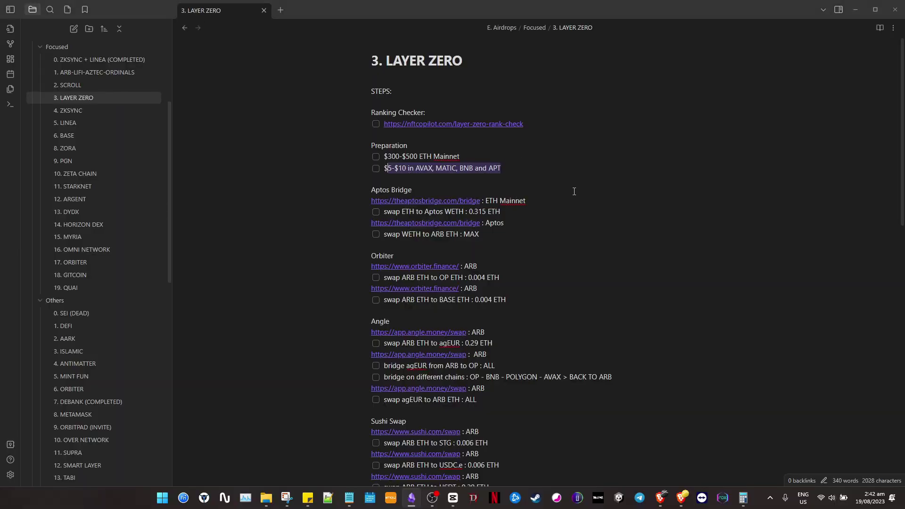
# Open theaptosbridge.com/bridge from the note and check the APT balance in the Petra wallet.
pyautogui.click(448, 202)
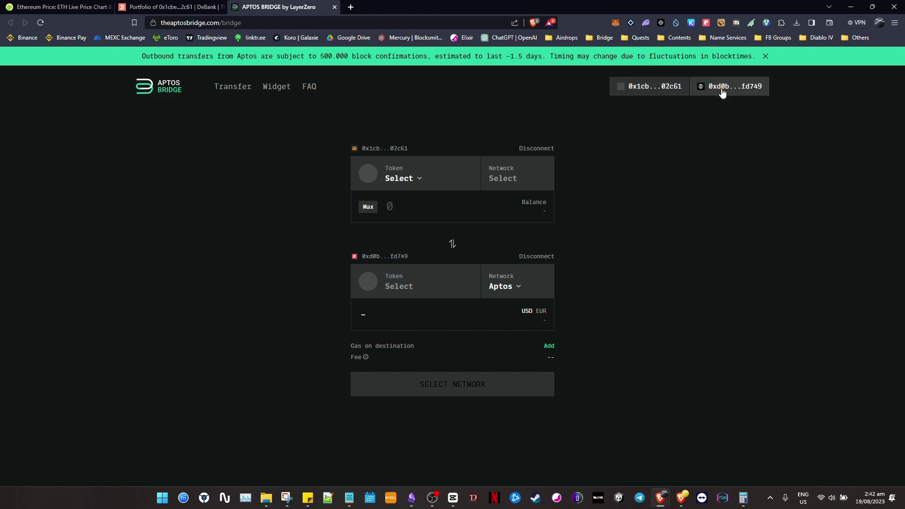
pyautogui.click(706, 23)
pyautogui.click(452, 91)
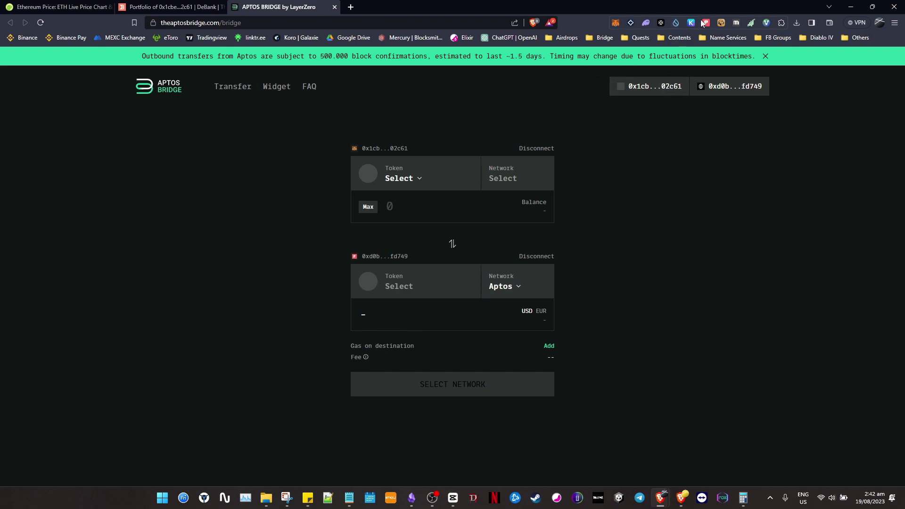
pyautogui.hotkey('alt', 'Tab')
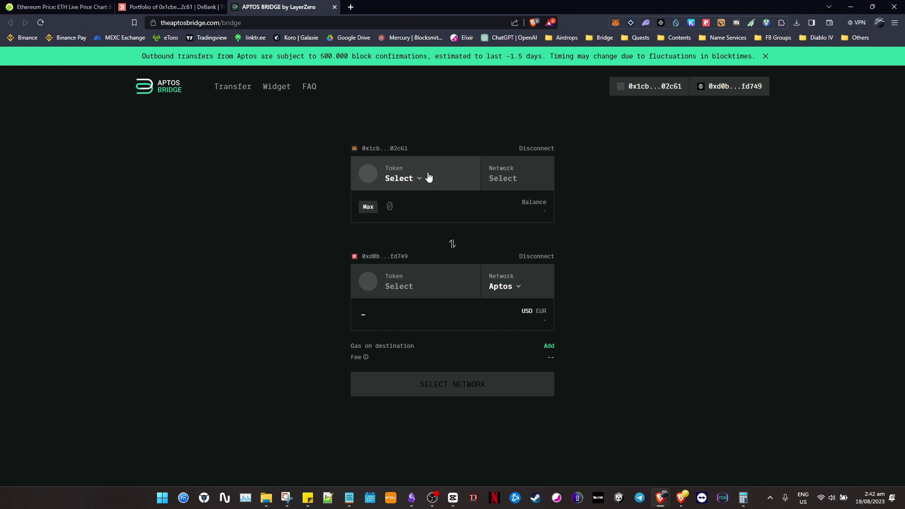
# Choose ETH on Ethereum as the source token and enter 0.315 as the transfer amount.
pyautogui.click(427, 178)
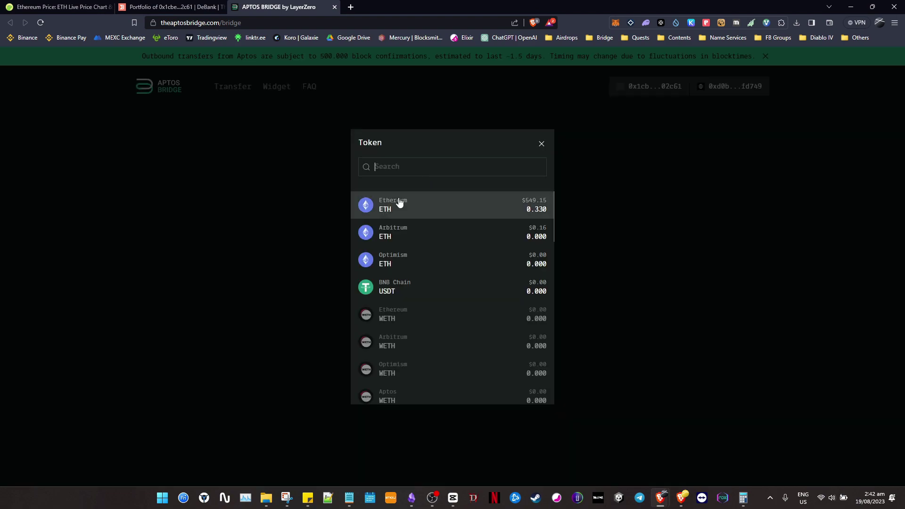
pyautogui.click(463, 208)
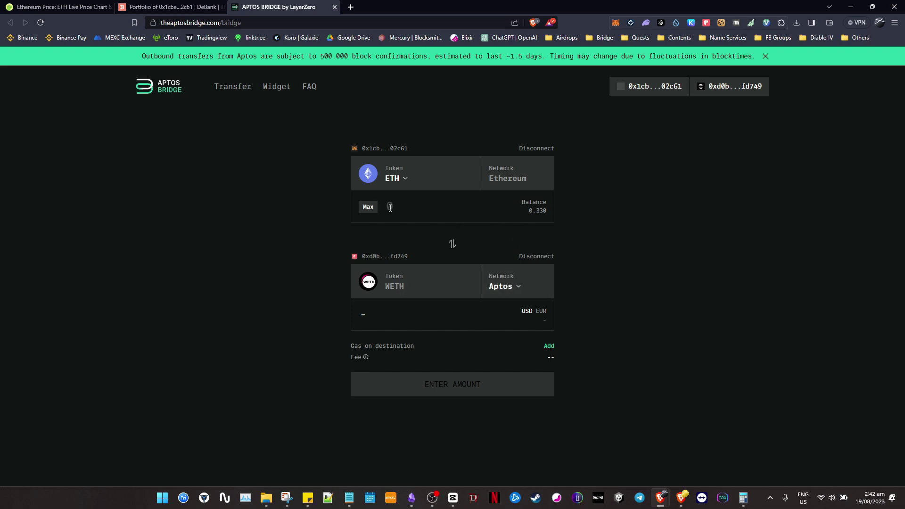
pyautogui.click(369, 207)
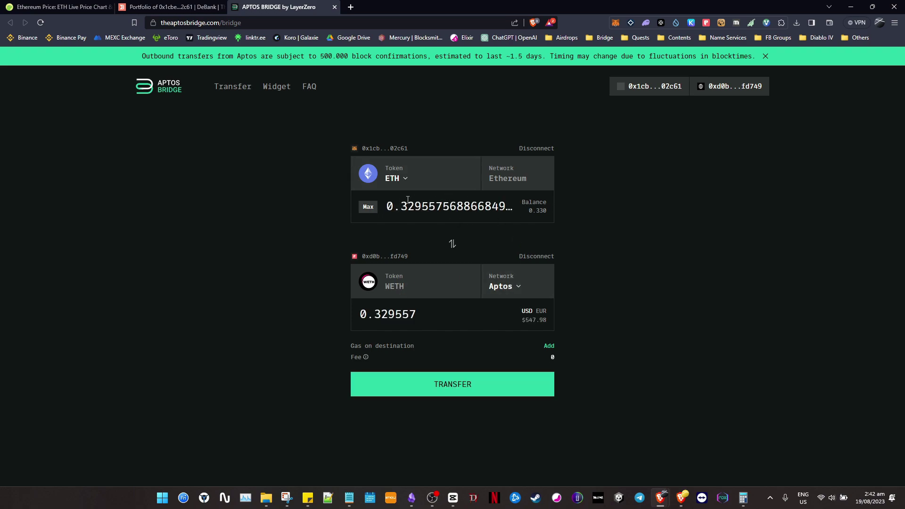
pyautogui.click(414, 206)
pyautogui.doubleClick(493, 200)
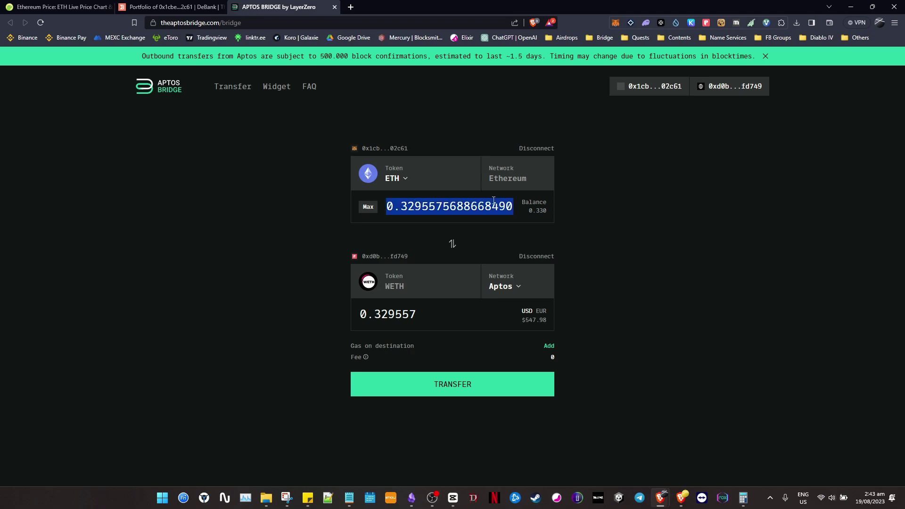
pyautogui.hotkey('alt', 'Tab')
pyautogui.hotkey('alt', 'Tab')
pyautogui.write('0.315')
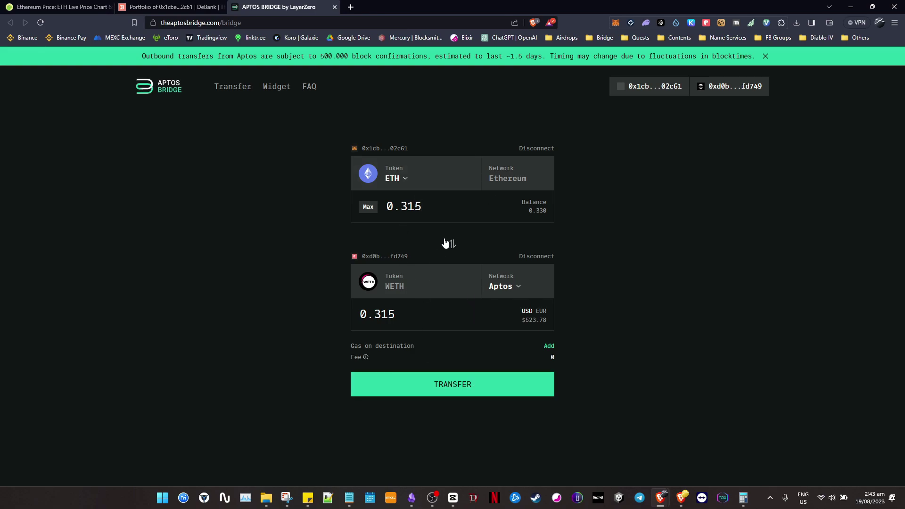
pyautogui.hotkey('alt', 'Tab')
pyautogui.hotkey('alt', 'Tab')
# Submit the 0.315 ETH transfer, approving WETH registration in Petra and confirming in MetaMask.
pyautogui.click(465, 392)
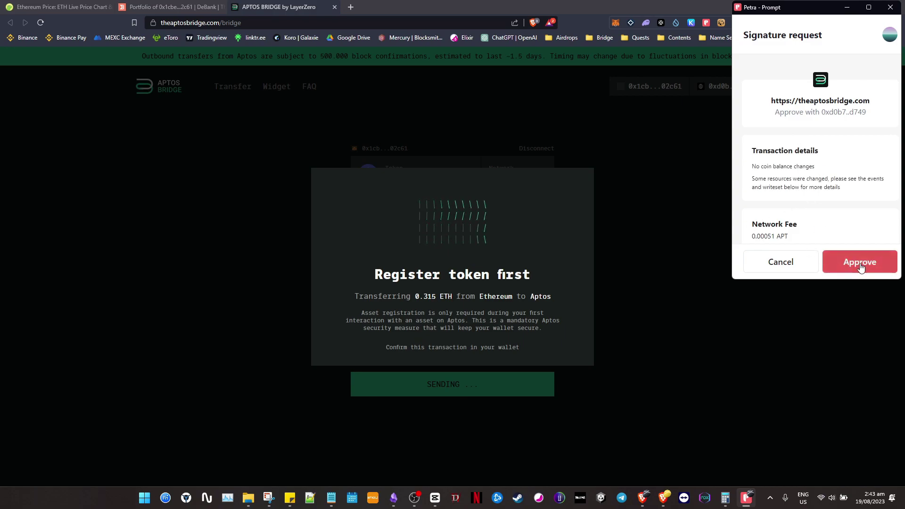
pyautogui.click(860, 262)
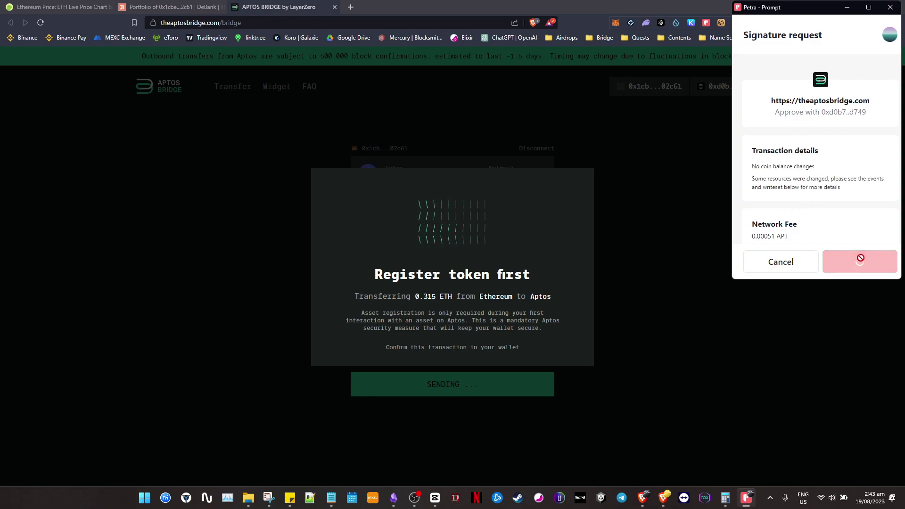
pyautogui.click(860, 273)
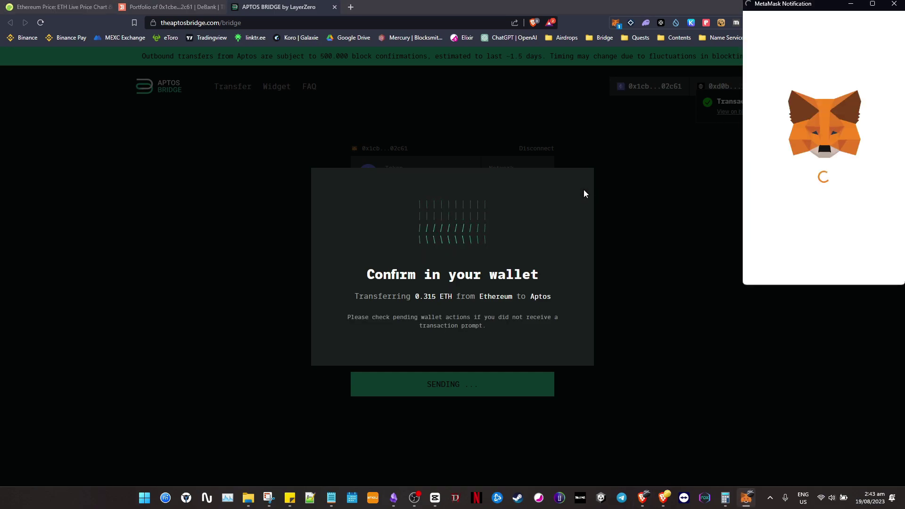
pyautogui.scroll(-1, 832, 231)
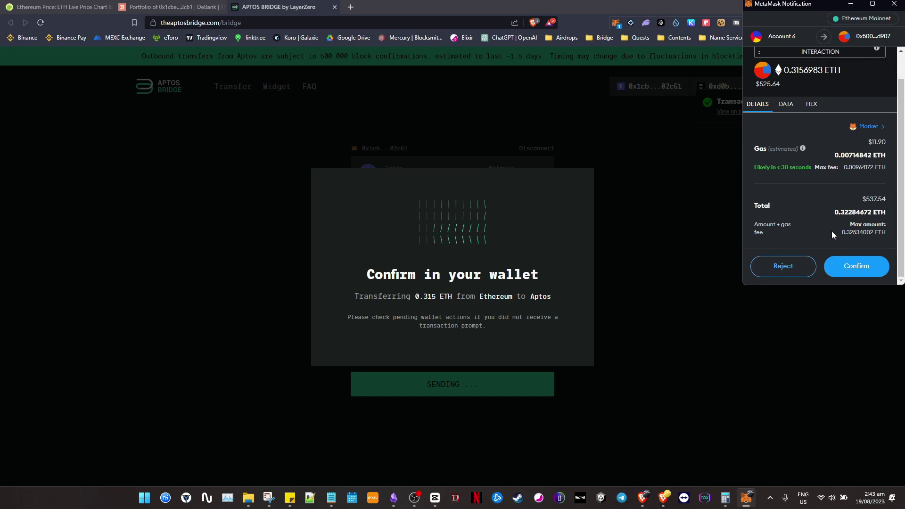
pyautogui.click(852, 267)
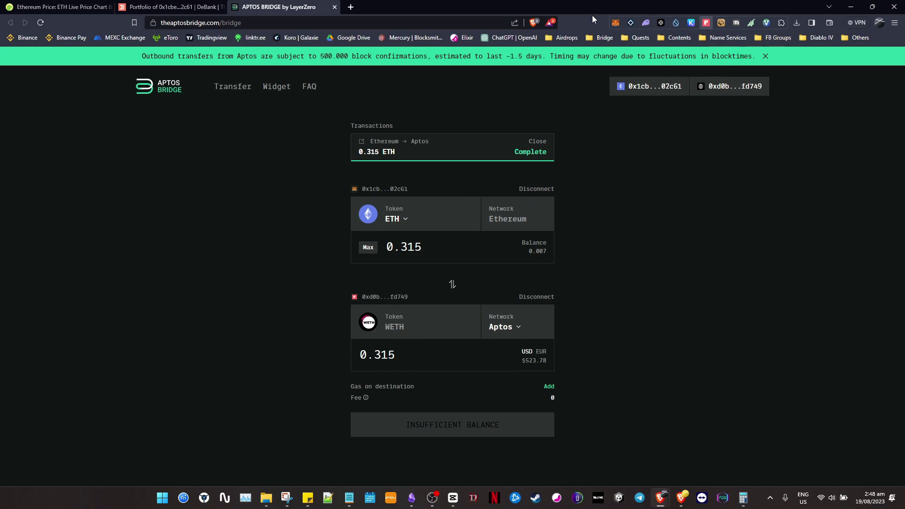
# Verify the received WETH in Petra and tick off 'swap ETH to Aptos WETH' in the checklist.
pyautogui.click(706, 23)
pyautogui.scroll(-2, 601, 224)
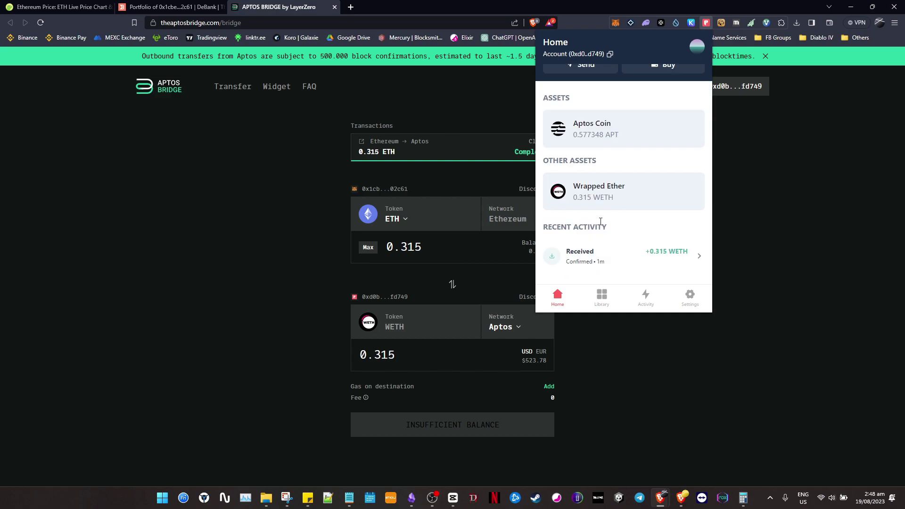
pyautogui.click(288, 186)
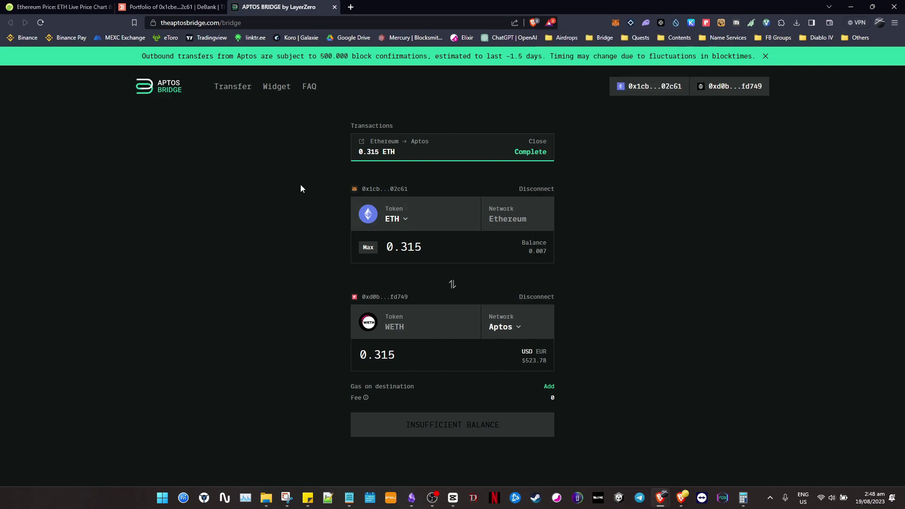
pyautogui.click(412, 497)
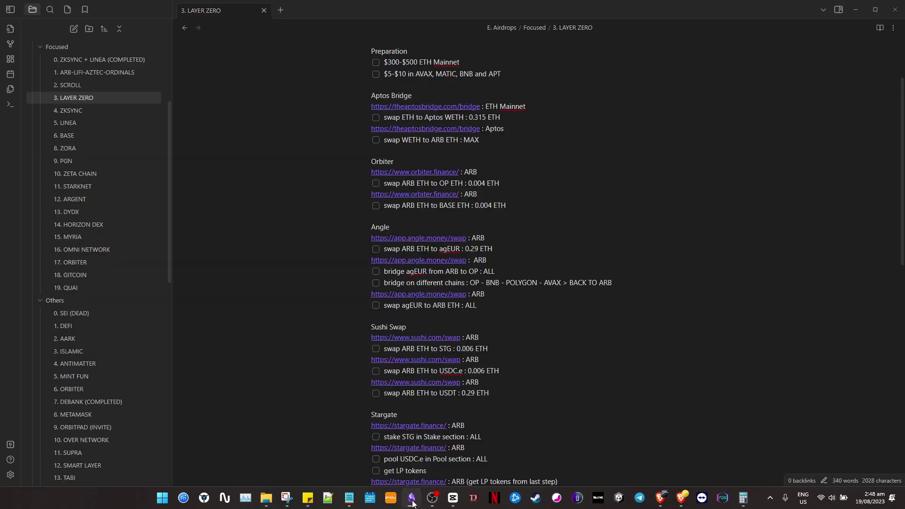
pyautogui.click(376, 118)
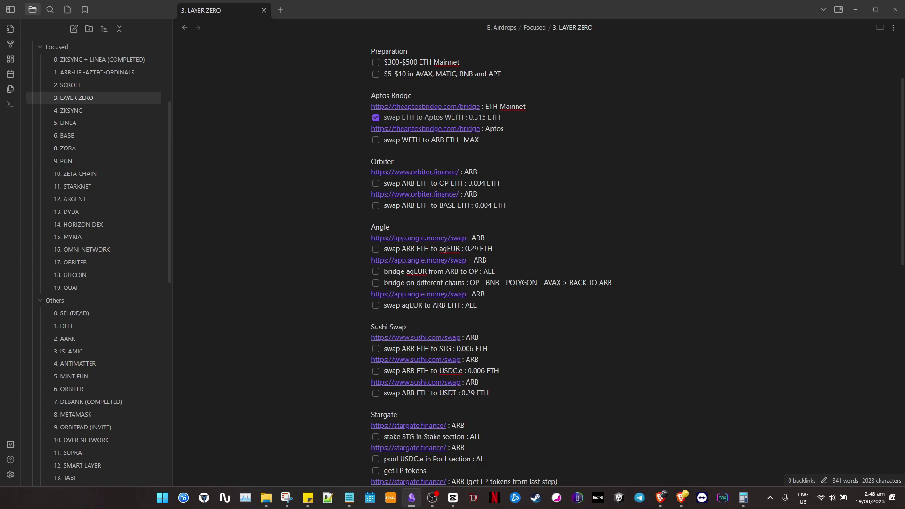
pyautogui.hotkey('alt', 'Tab')
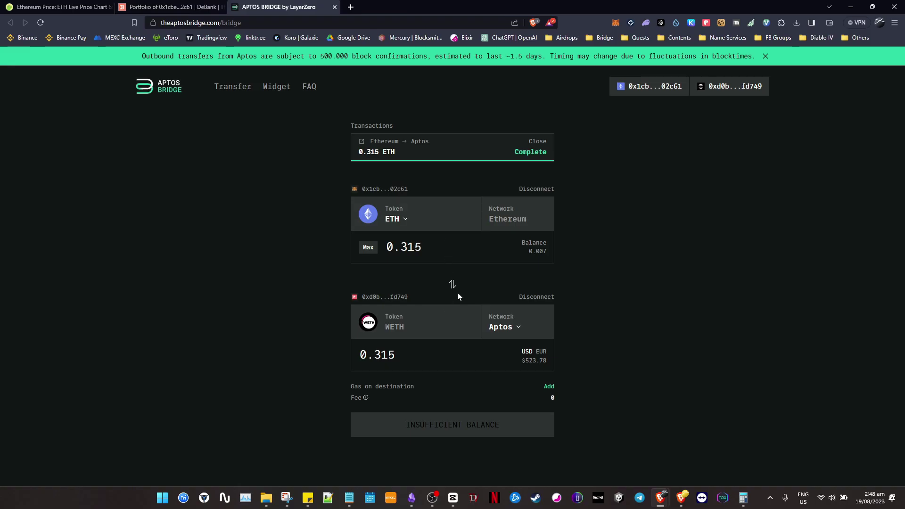
# Reverse the bridge to send 0.315 WETH from Aptos to Arbitrum and approve it in Petra.
pyautogui.click(453, 286)
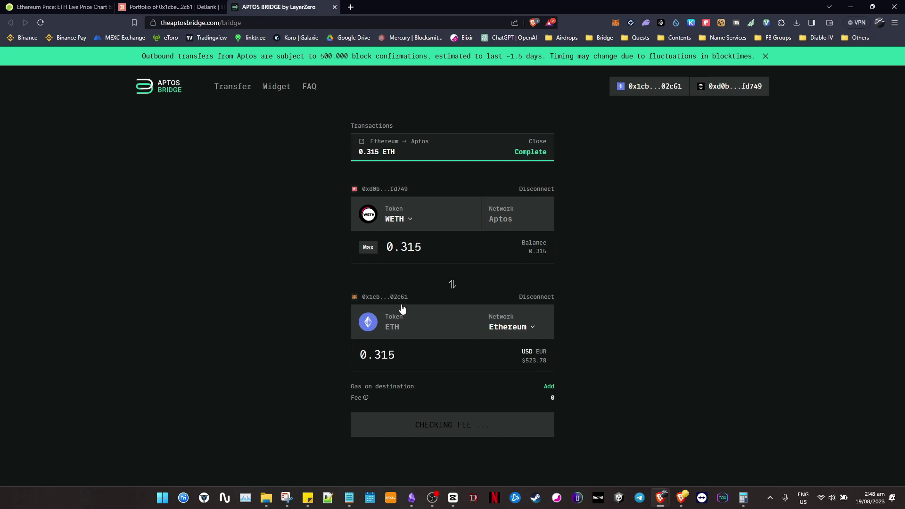
pyautogui.click(523, 325)
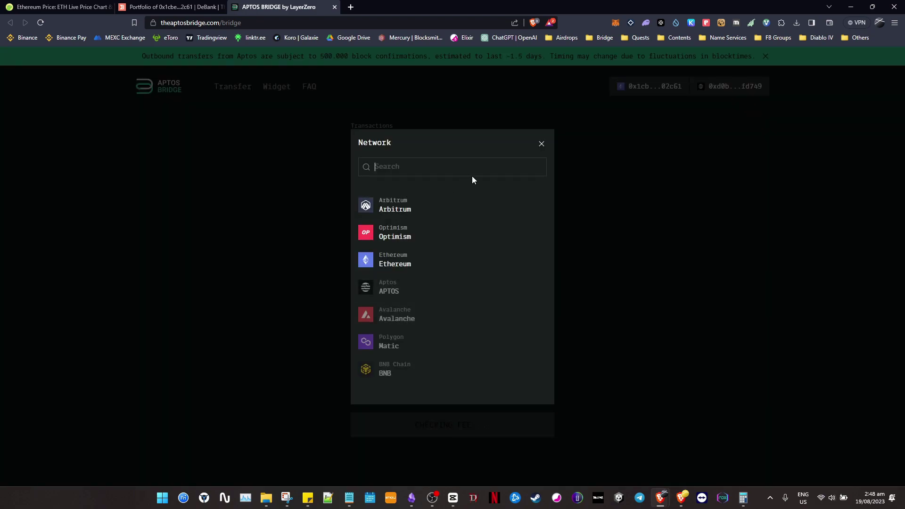
pyautogui.click(443, 206)
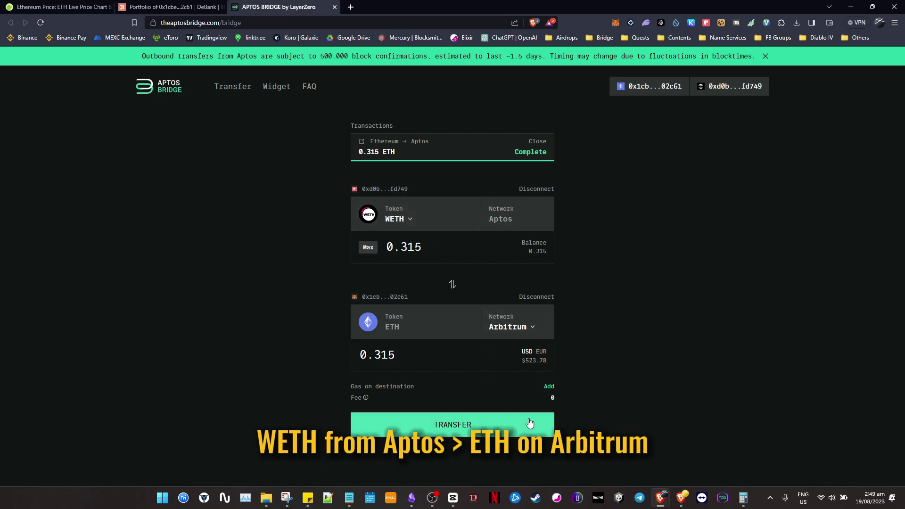
pyautogui.click(456, 425)
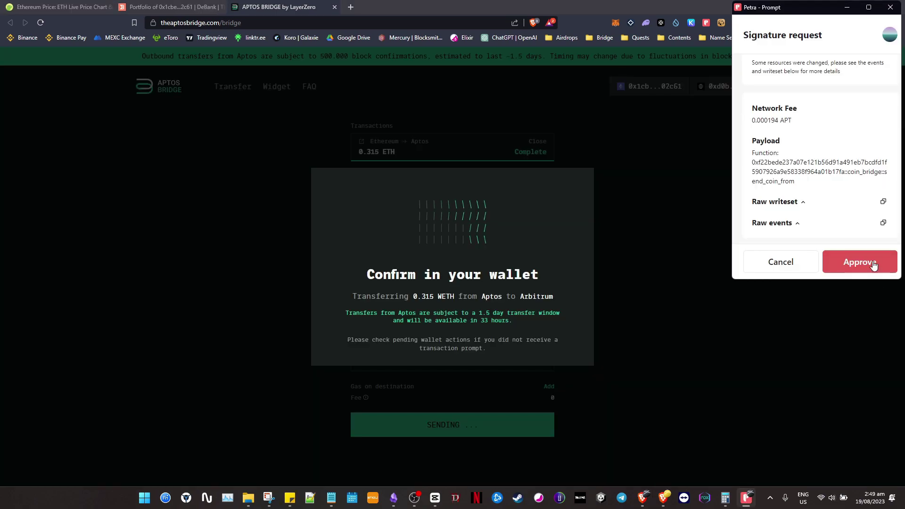
pyautogui.scroll(5, 857, 242)
pyautogui.click(865, 261)
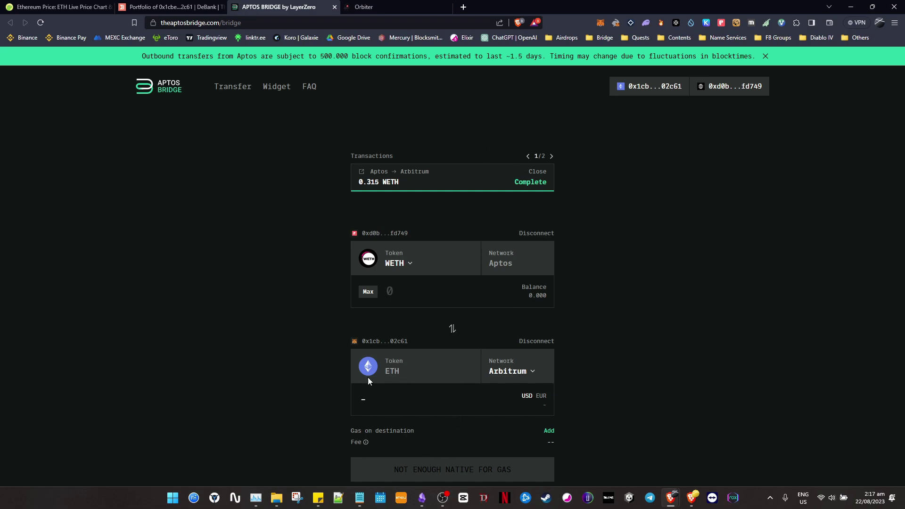
# Tick 'swap WETH to ARB ETH : MAX' in the checklist and glance at the Orbiter bridge page.
pyautogui.click(422, 498)
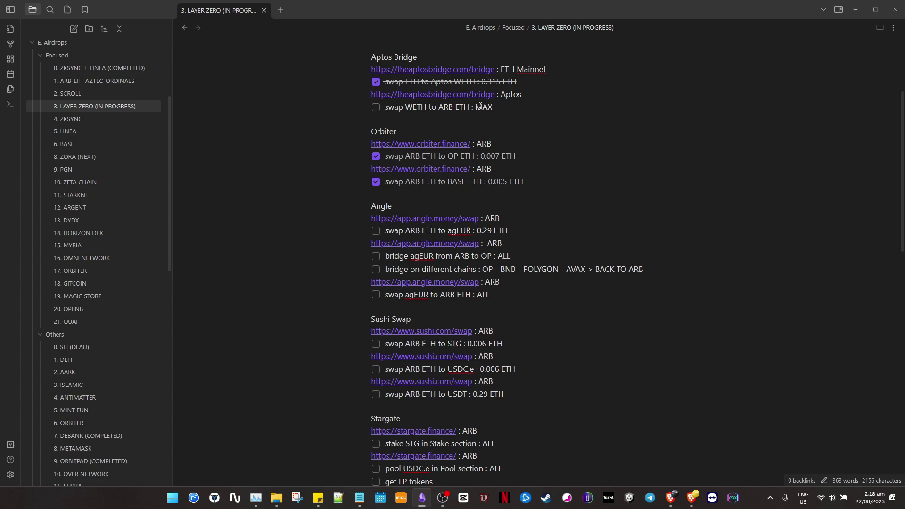
pyautogui.click(376, 107)
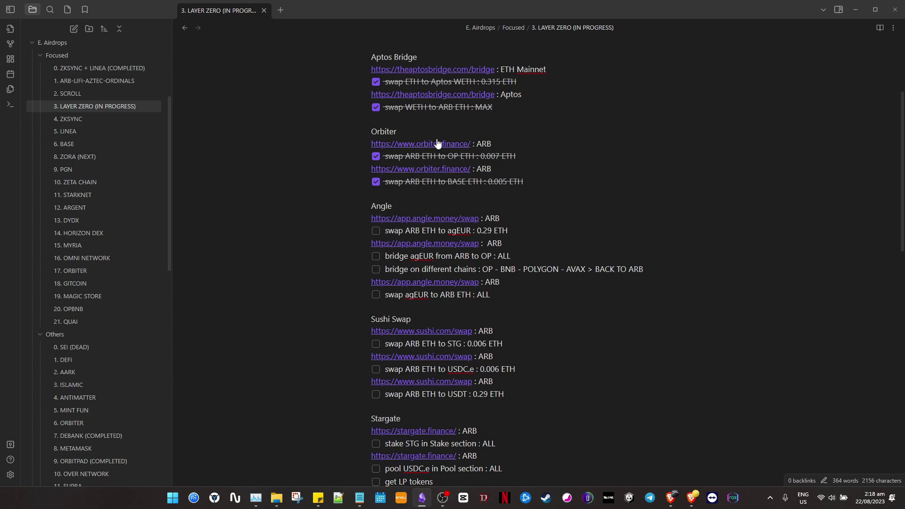
pyautogui.hotkey('alt', 'Tab')
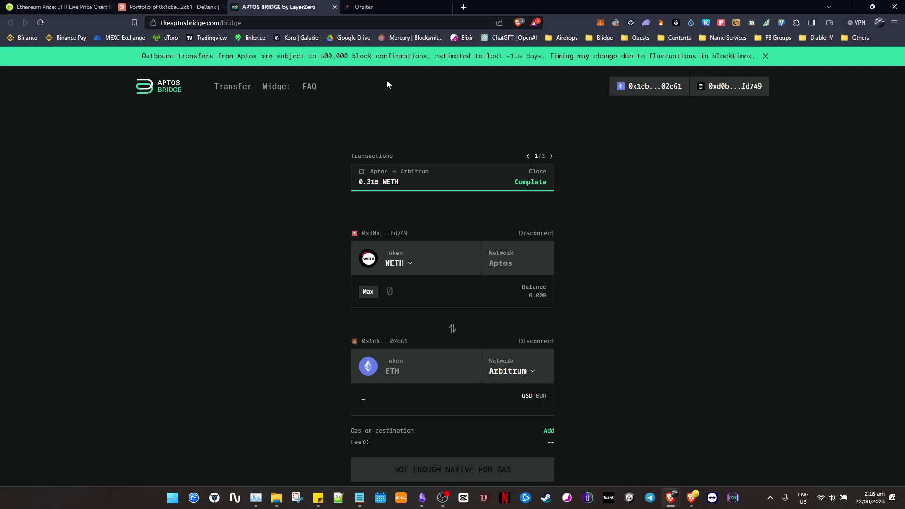
pyautogui.click(406, 5)
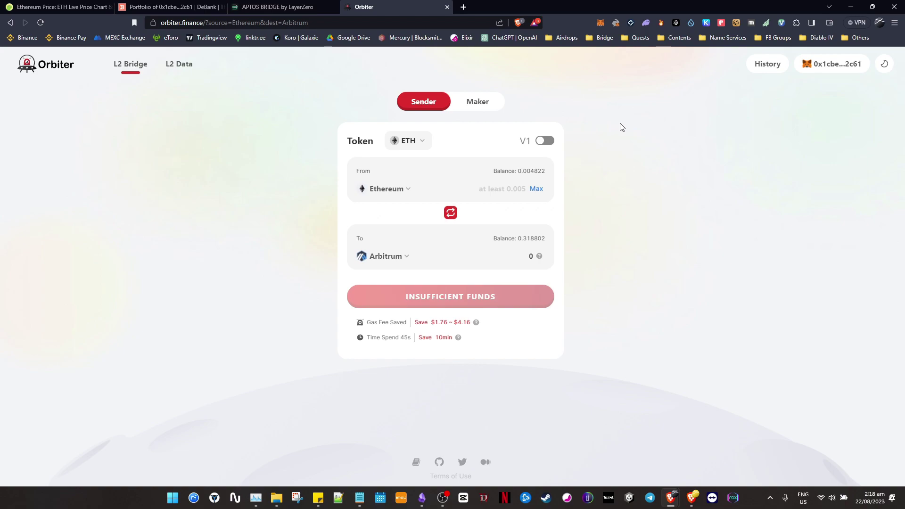
pyautogui.hotkey('alt', 'Tab')
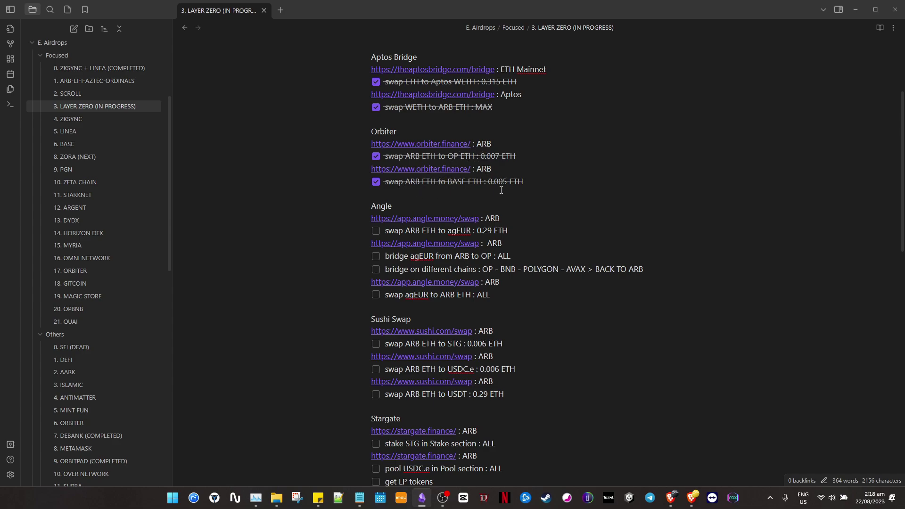
# Review the Orbiter links and both checked Orbiter swap tasks in the note.
pyautogui.moveTo(532, 185); pyautogui.dragTo(358, 138)
pyautogui.click(584, 146)
pyautogui.click(458, 183)
pyautogui.moveTo(534, 181); pyautogui.dragTo(372, 141)
pyautogui.click(595, 120)
# Check the DeBank balances, close the Orbiter tab, and return to the checklist.
pyautogui.hotkey('alt', 'Tab')
pyautogui.click(181, 5)
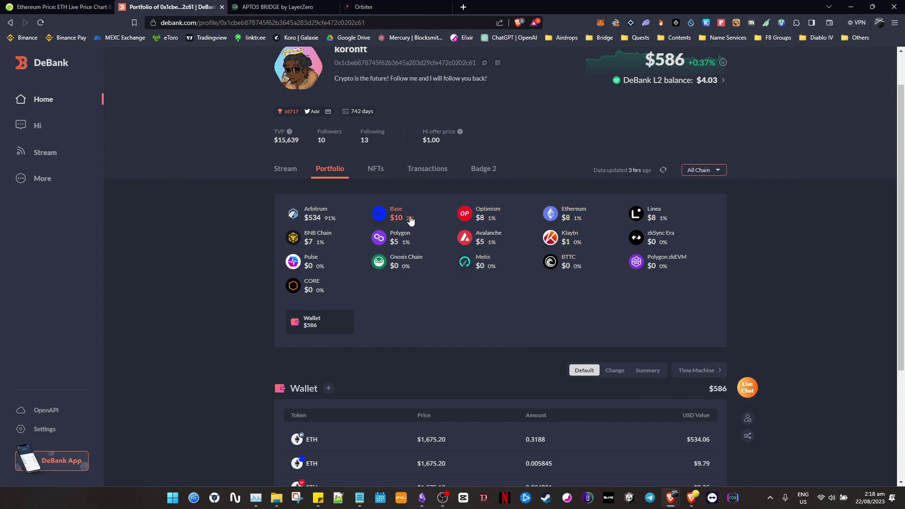
pyautogui.click(384, 5)
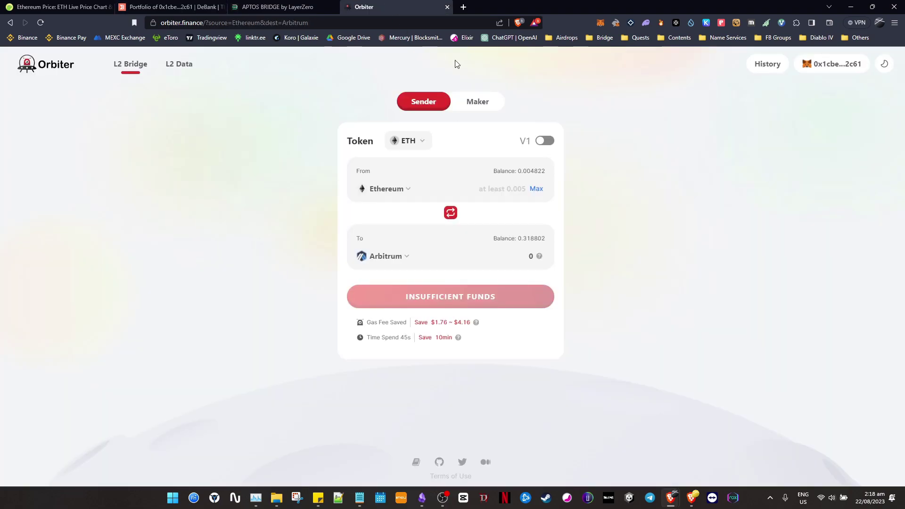
pyautogui.click(447, 7)
pyautogui.hotkey('alt', 'Tab')
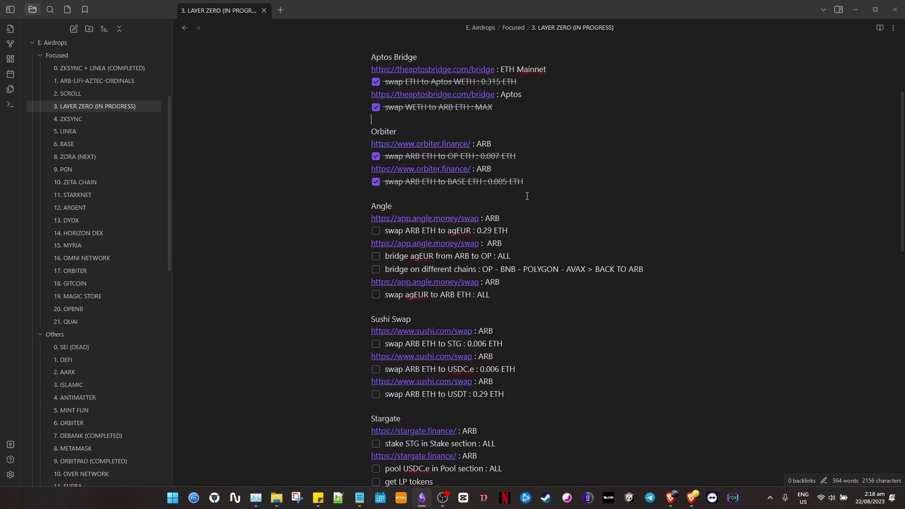
pyautogui.scroll(-1, 443, 212)
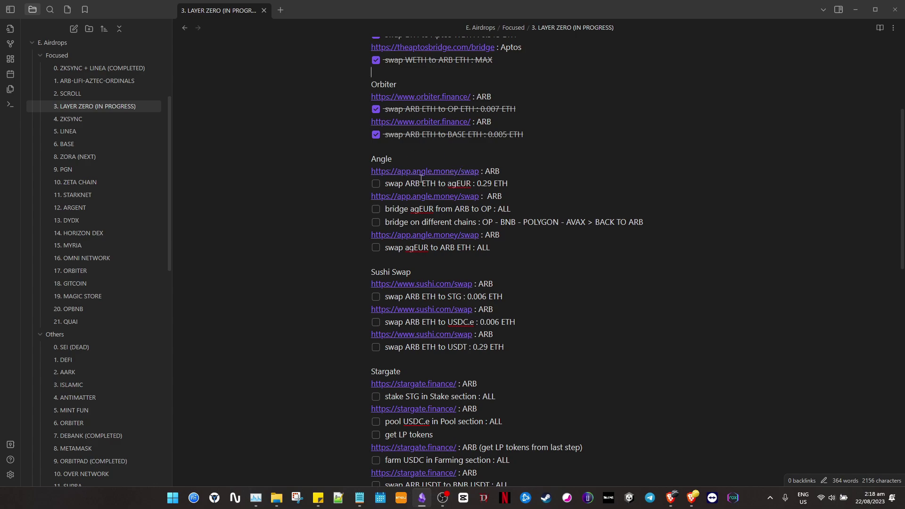
# Open angle.money/swap from the note and accept the terms-of-use warning.
pyautogui.click(461, 172)
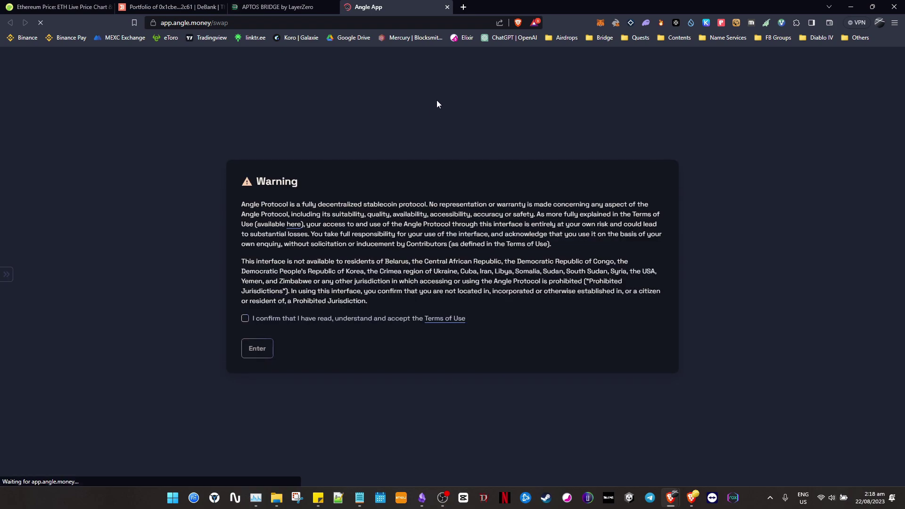
pyautogui.click(245, 318)
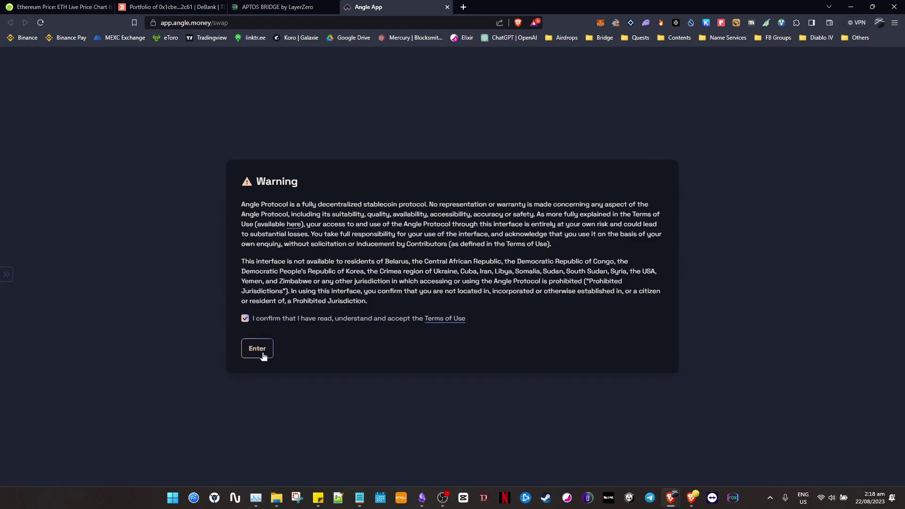
pyautogui.click(262, 355)
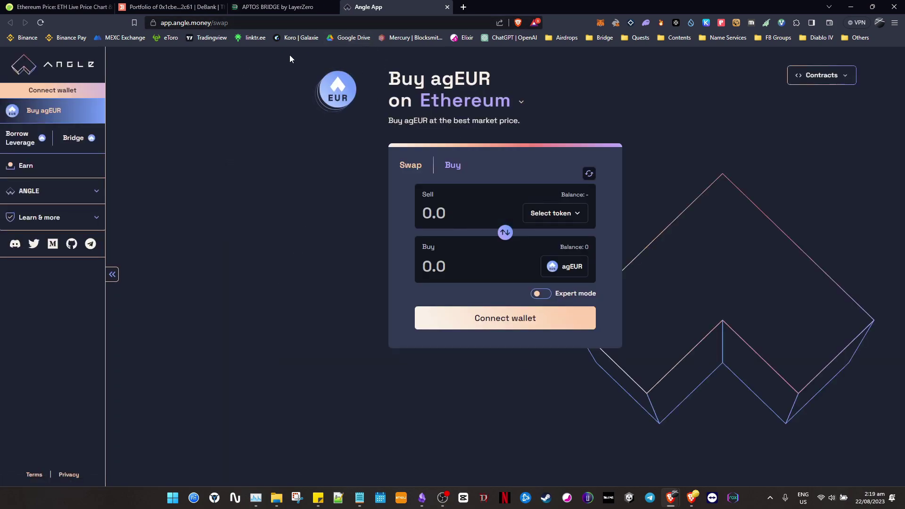
pyautogui.hotkey('alt', 'Tab')
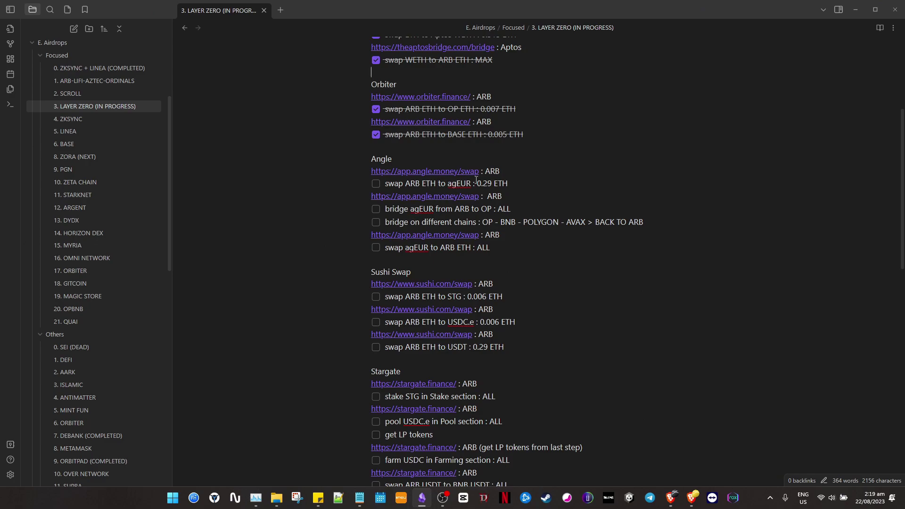
pyautogui.hotkey('alt', 'Tab')
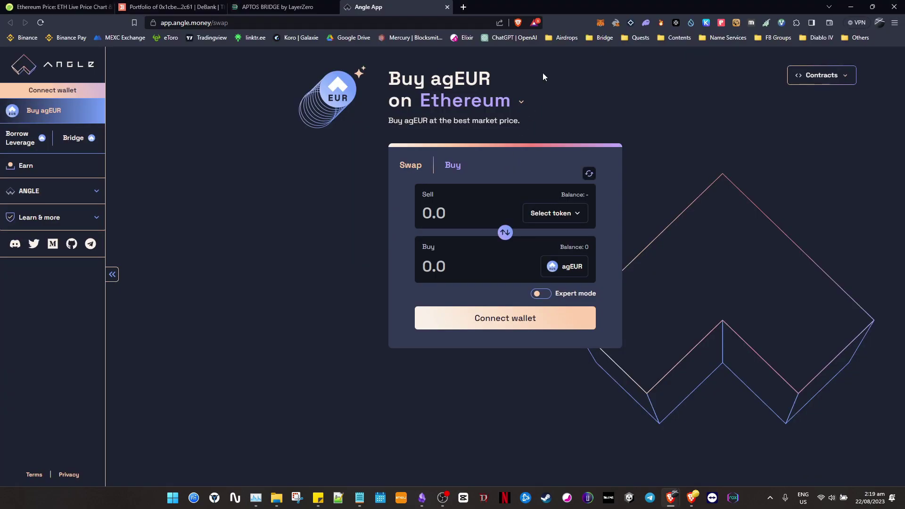
# Connect the MetaMask wallet to Angle App.
pyautogui.click(71, 90)
pyautogui.click(377, 212)
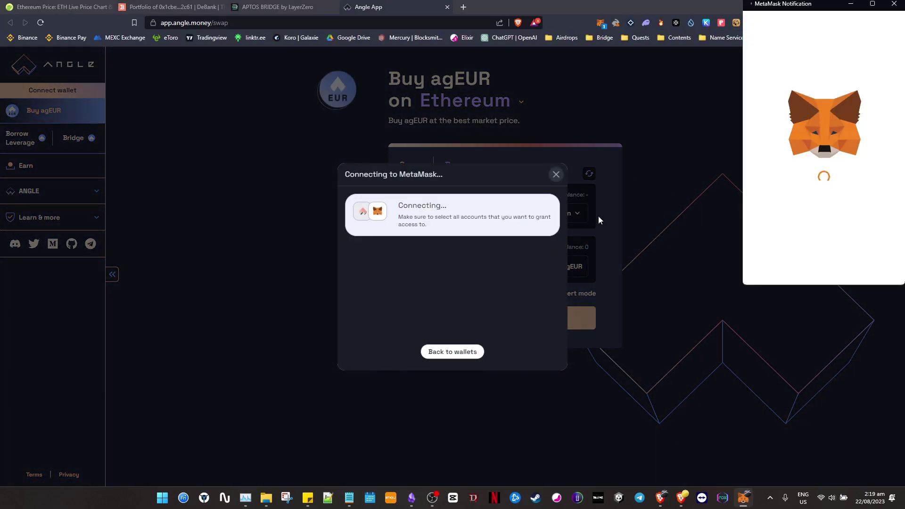
pyautogui.click(864, 267)
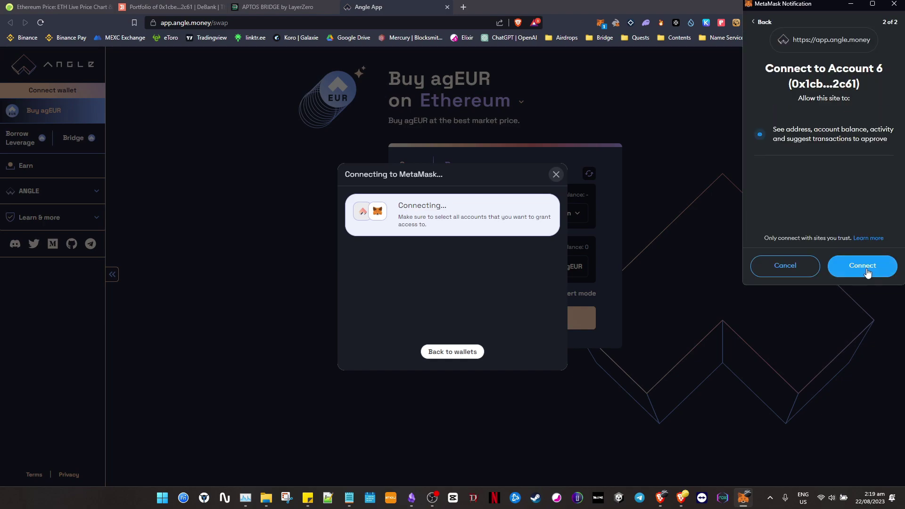
pyautogui.click(863, 267)
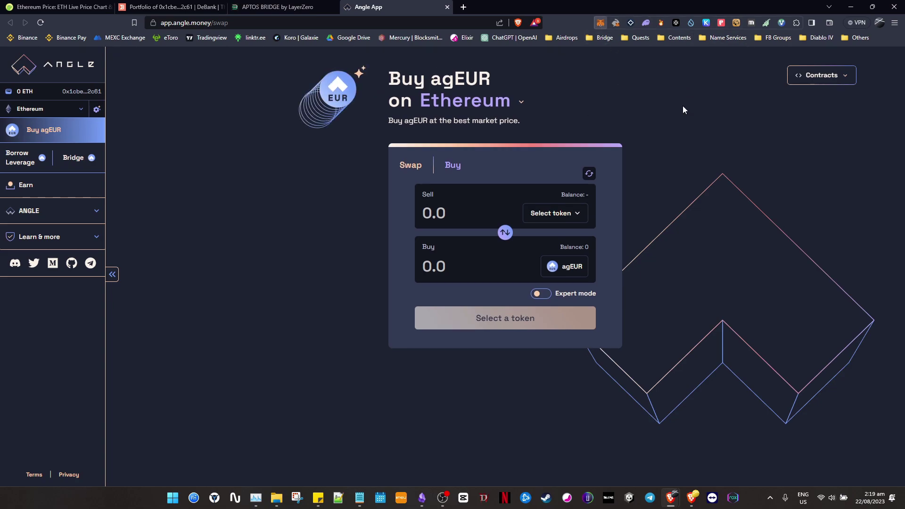
# Switch MetaMask to Arbitrum One and confirm the wallet holds 0.32 ETH.
pyautogui.click(459, 45)
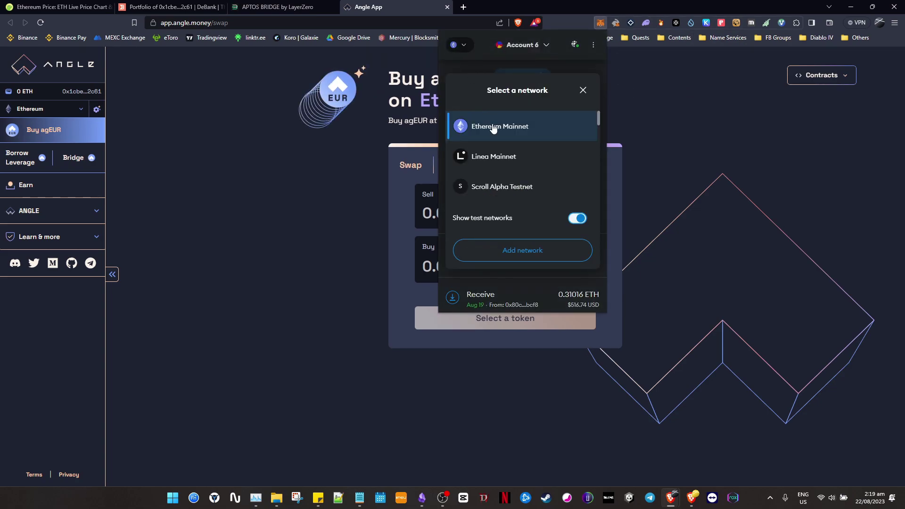
pyautogui.scroll(-2, 536, 180)
pyautogui.scroll(-1, 535, 157)
pyautogui.scroll(-5, 534, 157)
pyautogui.scroll(-3, 530, 175)
pyautogui.scroll(5, 530, 176)
pyautogui.click(527, 197)
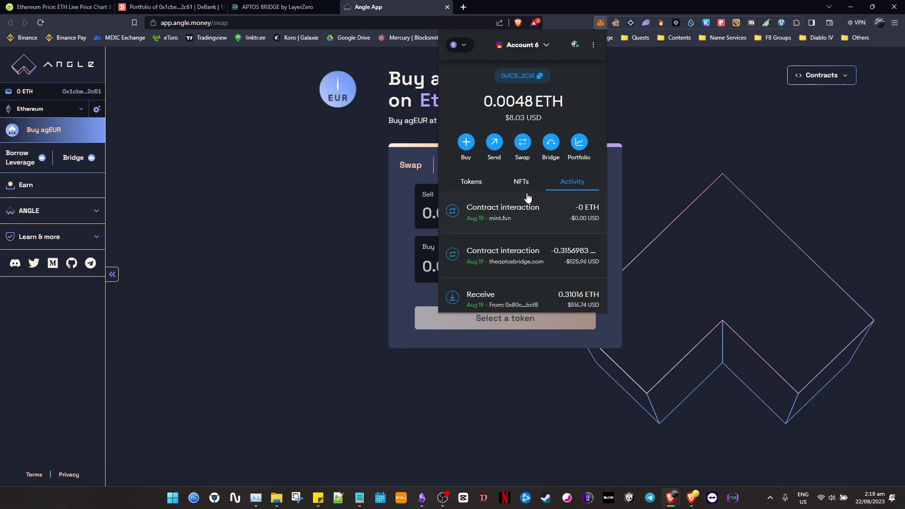
pyautogui.click(471, 184)
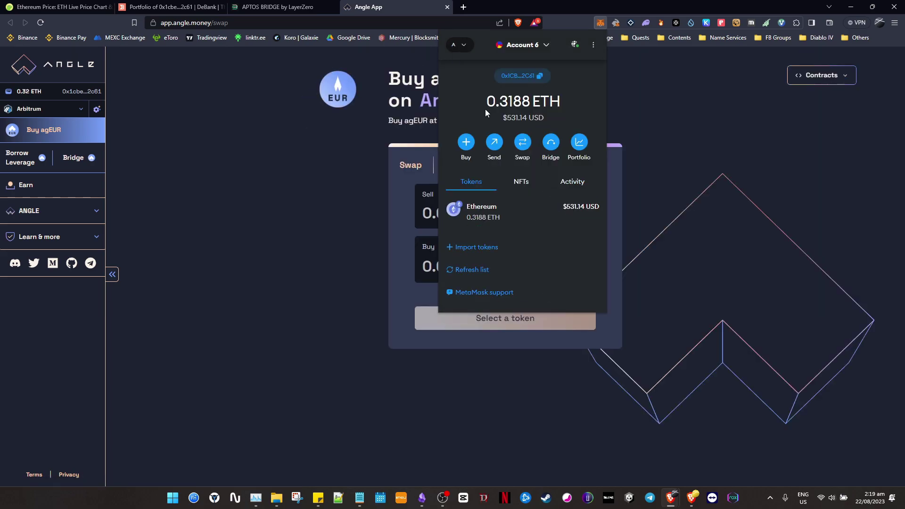
pyautogui.click(317, 178)
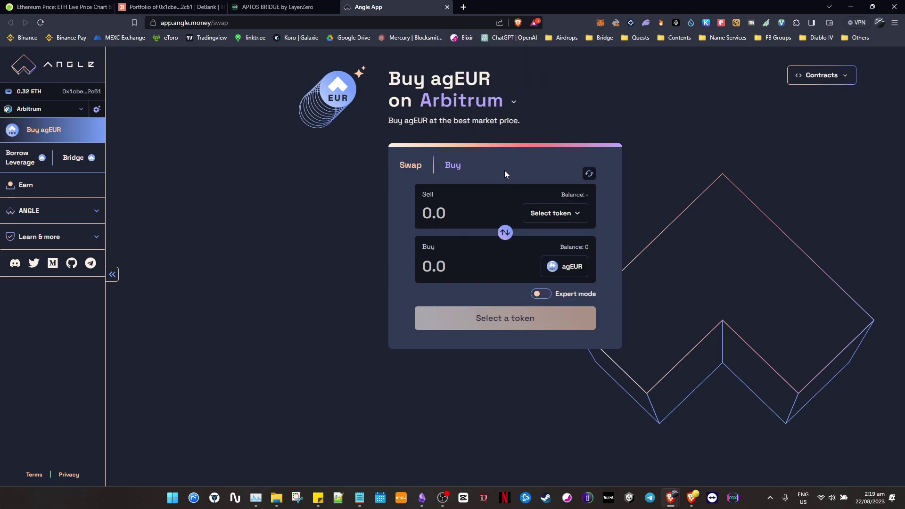
pyautogui.hotkey('alt', 'Tab')
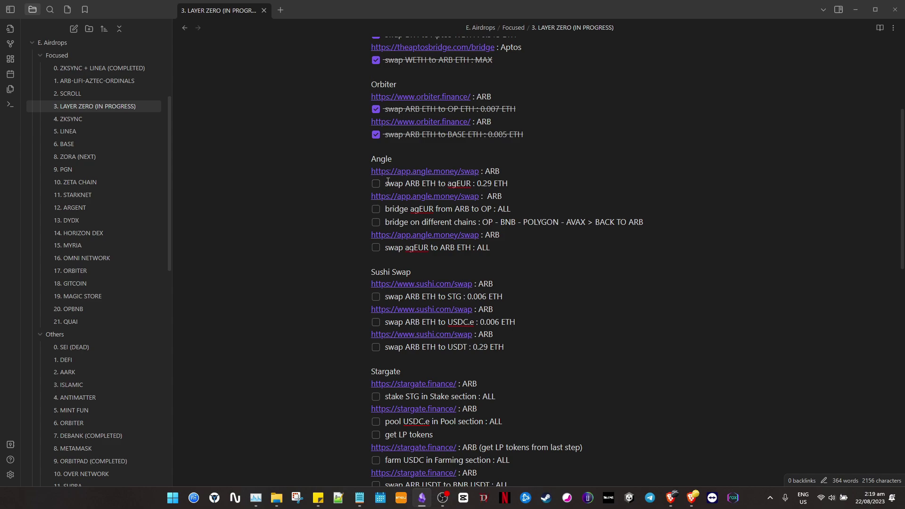
pyautogui.hotkey('alt', 'Tab')
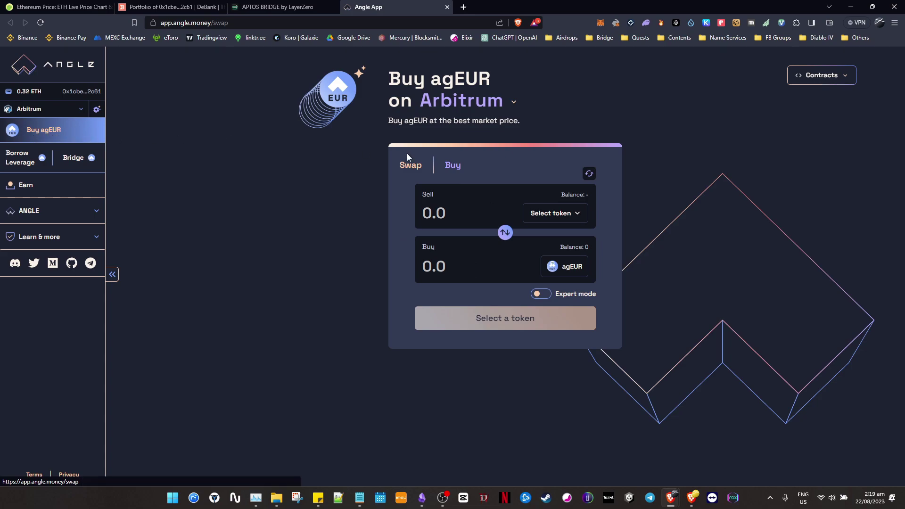
# Select ETH as the token to sell for agEUR.
pyautogui.click(576, 216)
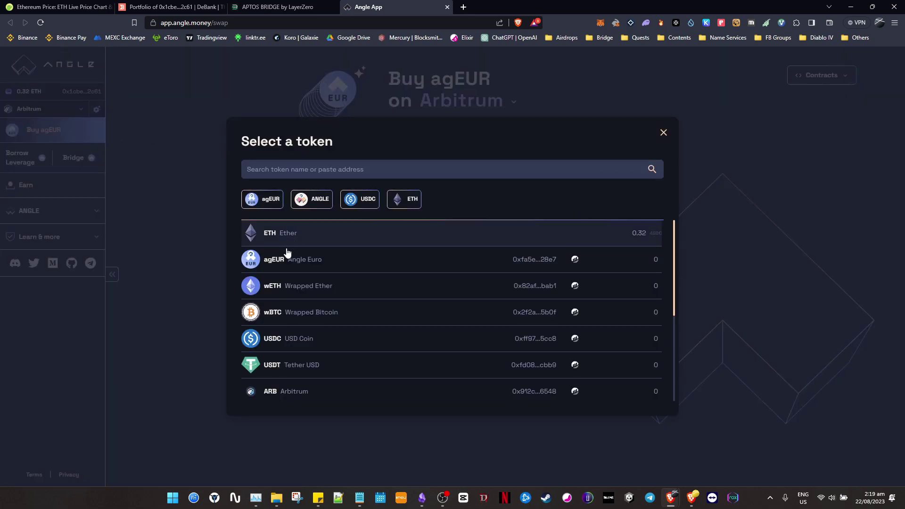
pyautogui.click(398, 199)
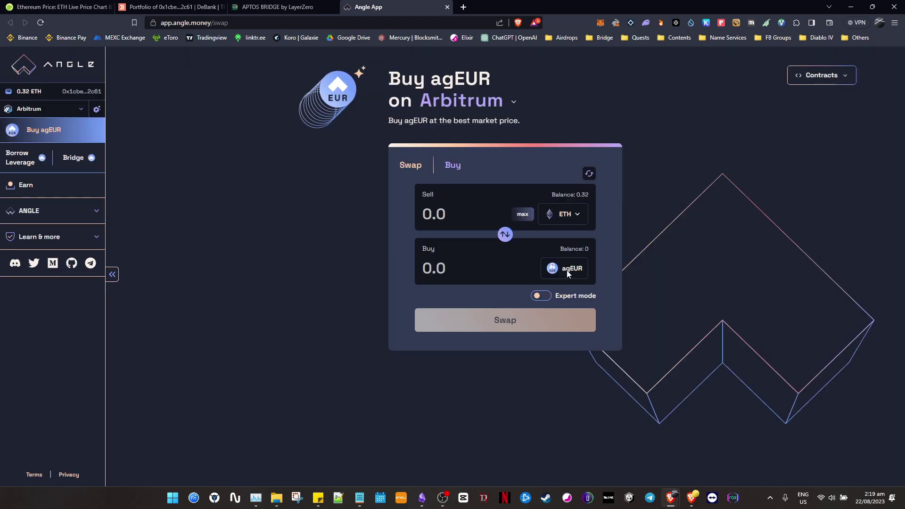
pyautogui.click(455, 167)
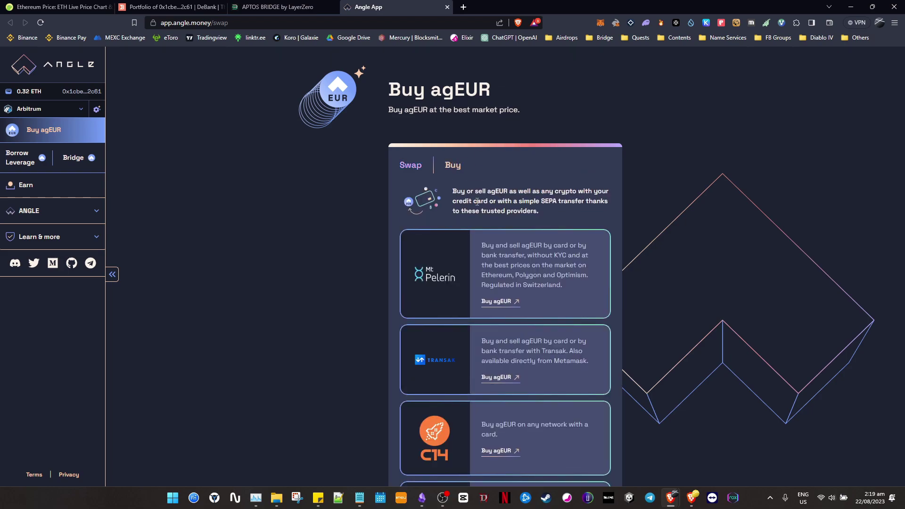
pyautogui.click(412, 166)
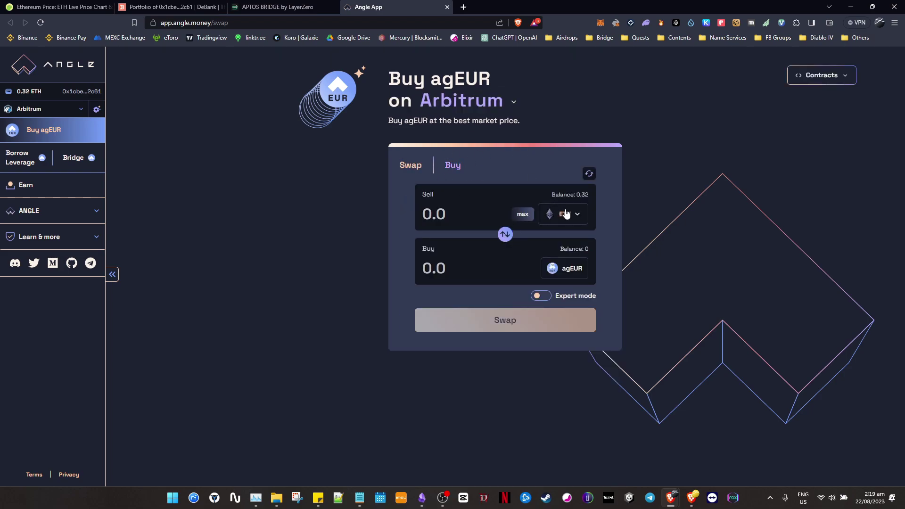
# Copy the 0.29 ETH amount from the checklist and paste it into the Sell field.
pyautogui.hotkey('alt', 'Tab')
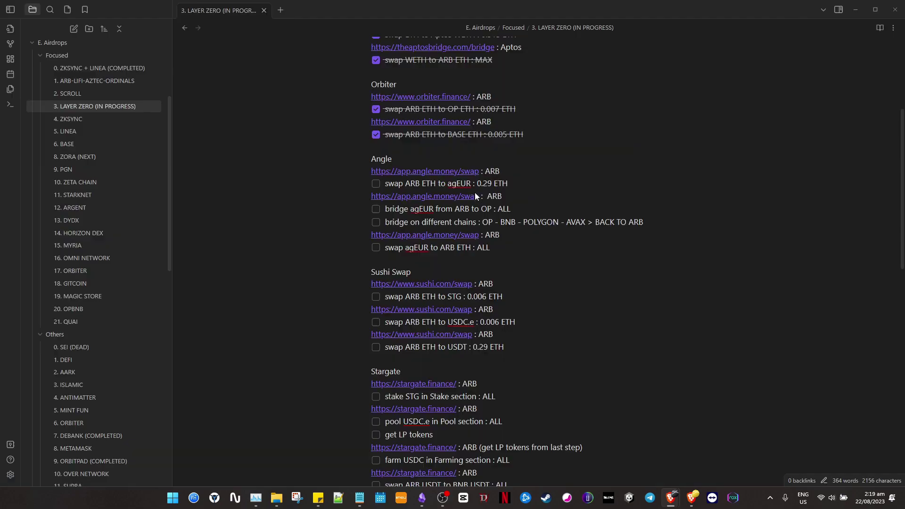
pyautogui.moveTo(513, 188); pyautogui.dragTo(455, 184)
pyautogui.click(535, 172)
pyautogui.click(602, 149)
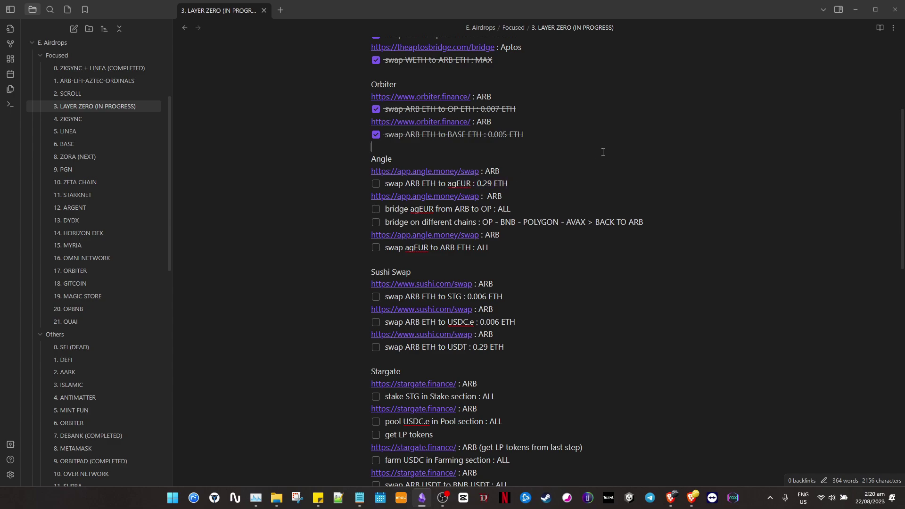
pyautogui.hotkey('alt', 'Tab')
pyautogui.click(440, 215)
pyautogui.hotkey('ctrl', 'v')
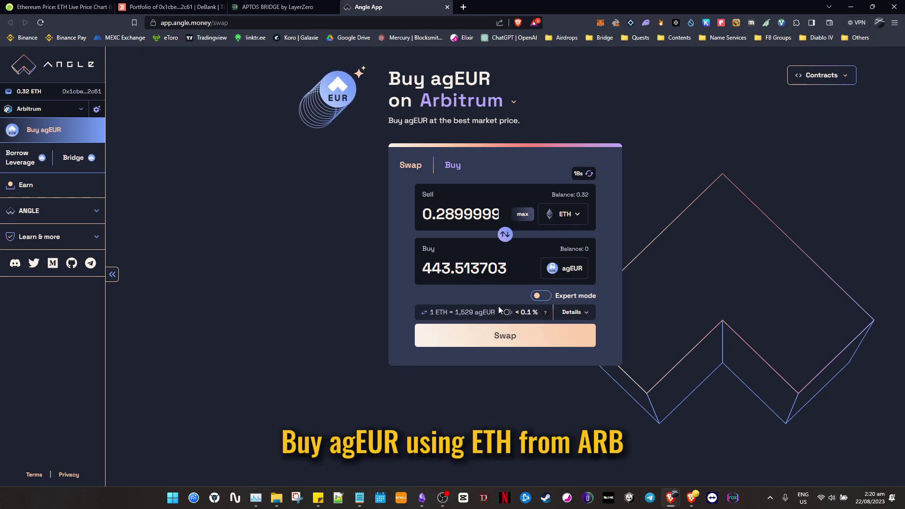
# Expand the swap Details to review fees and the minimum 439.079 agEUR routed via USDC.
pyautogui.moveTo(548, 316)
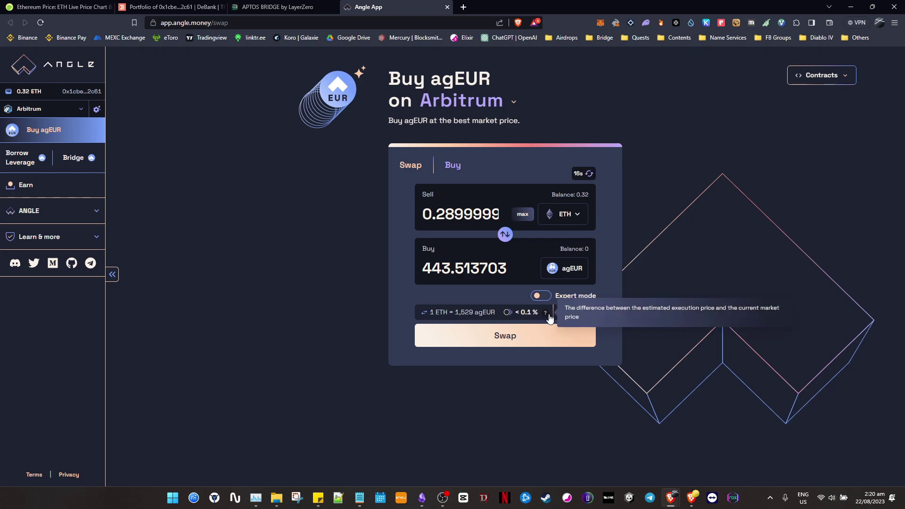
pyautogui.click(583, 312)
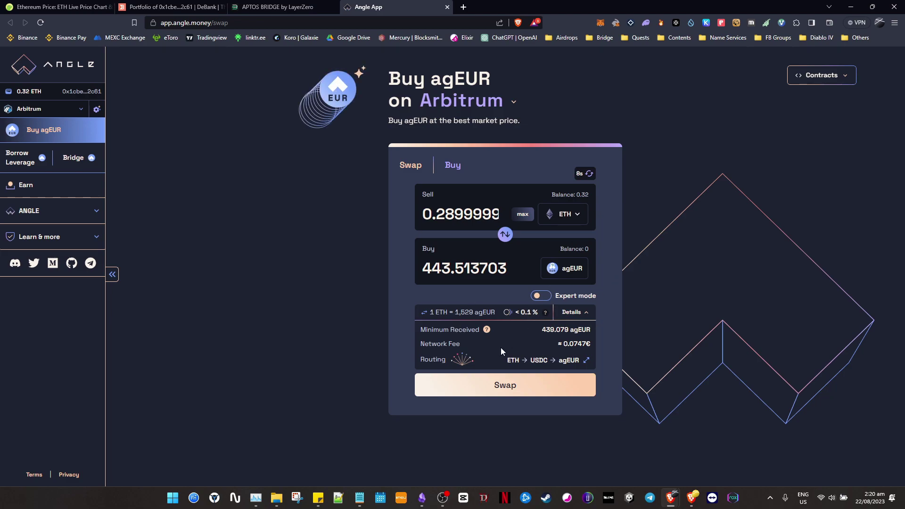
pyautogui.hotkey('alt', 'Tab')
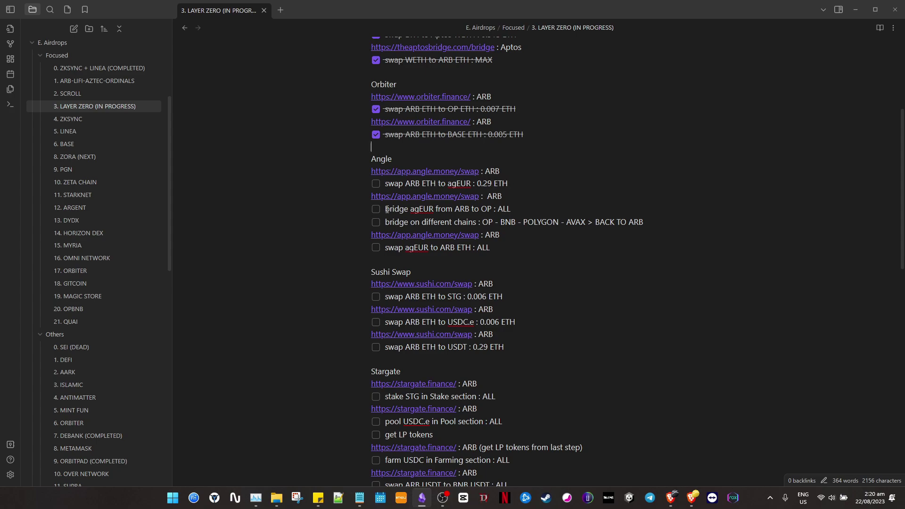
pyautogui.hotkey('alt', 'Tab')
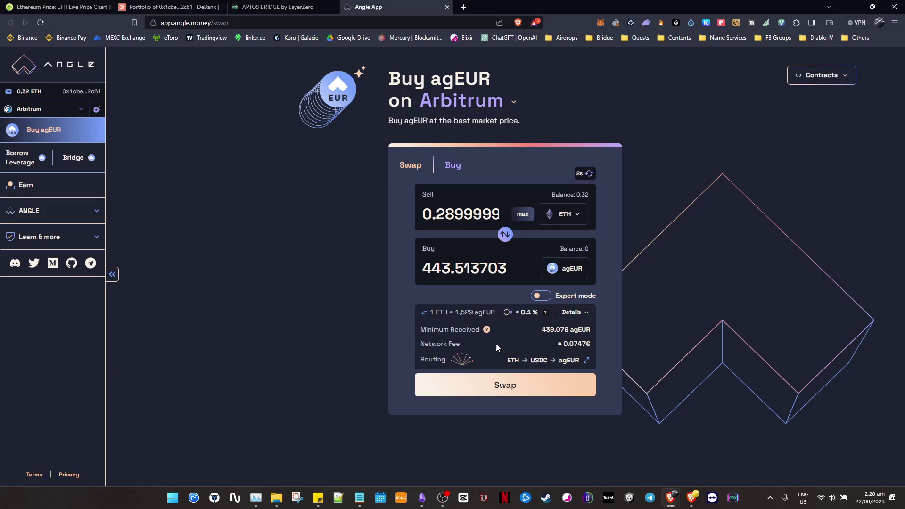
# Submit the 0.29 ETH to agEUR swap and confirm it in the wallet.
pyautogui.click(521, 388)
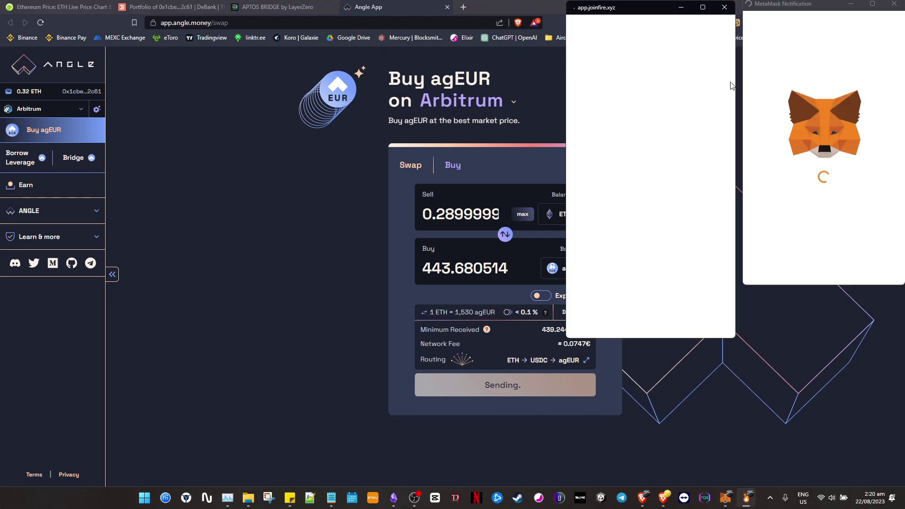
pyautogui.scroll(-2, 869, 222)
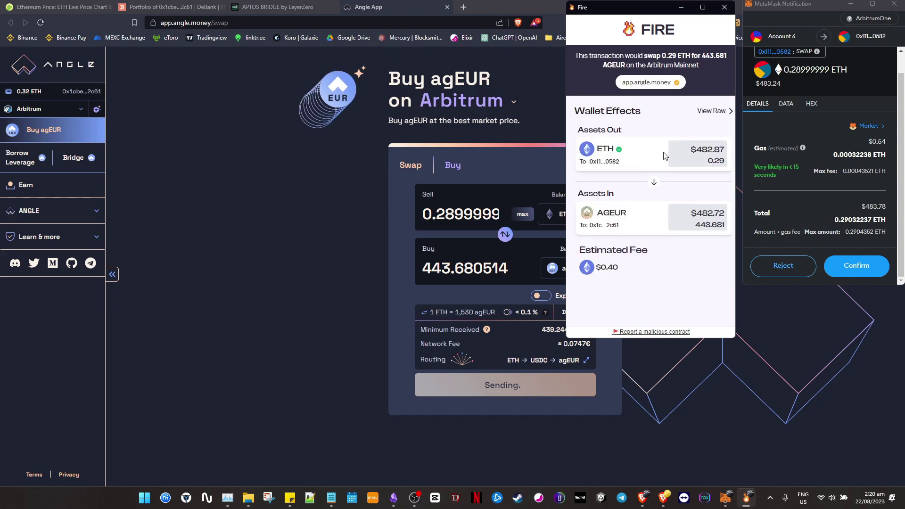
pyautogui.moveTo(662, 3); pyautogui.dragTo(635, 7)
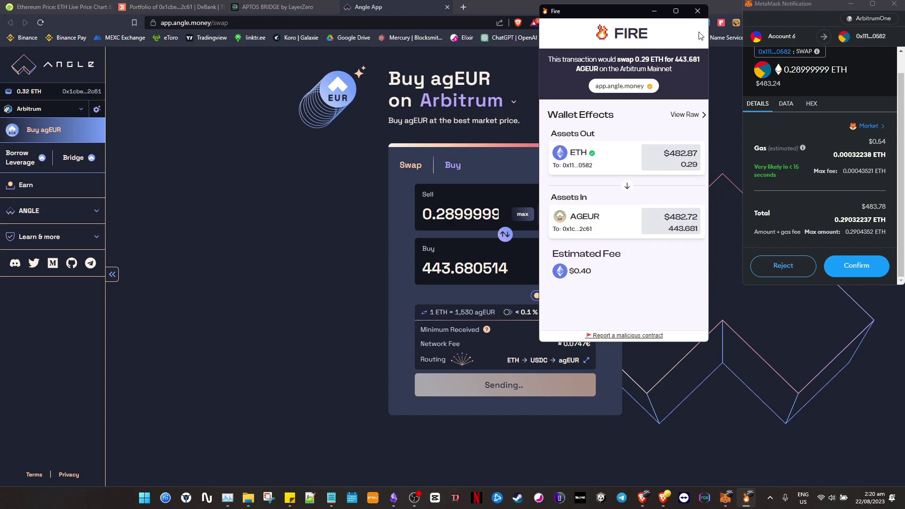
pyautogui.click(698, 12)
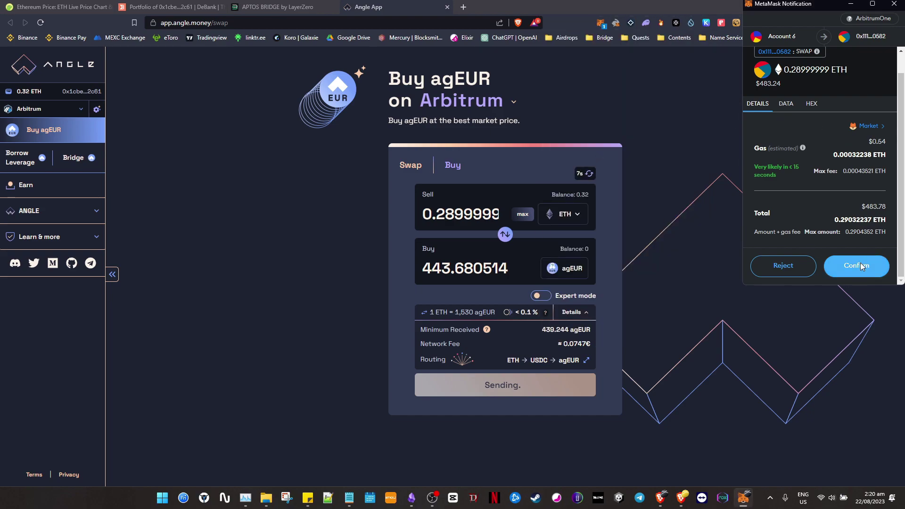
pyautogui.click(857, 265)
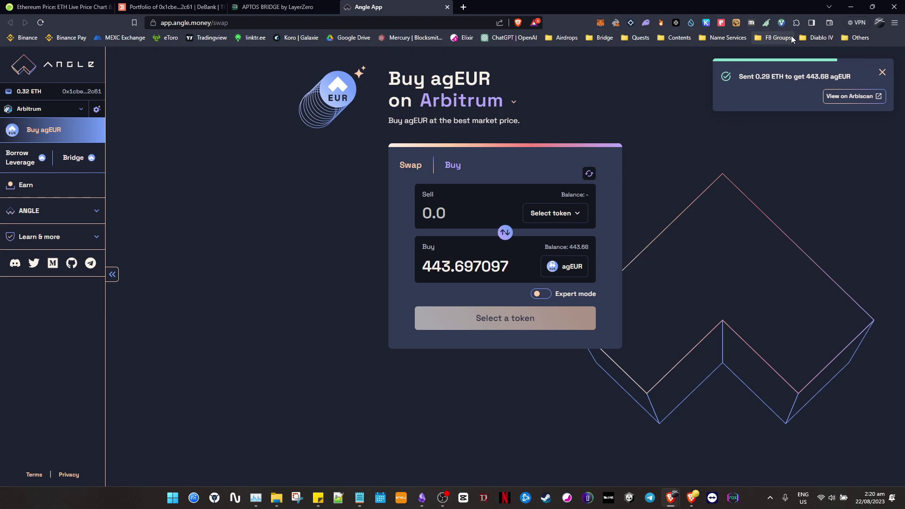
# Verify the 443.68 agEUR balance in the wallet and tick off the agEUR swap in the checklist.
pyautogui.click(600, 23)
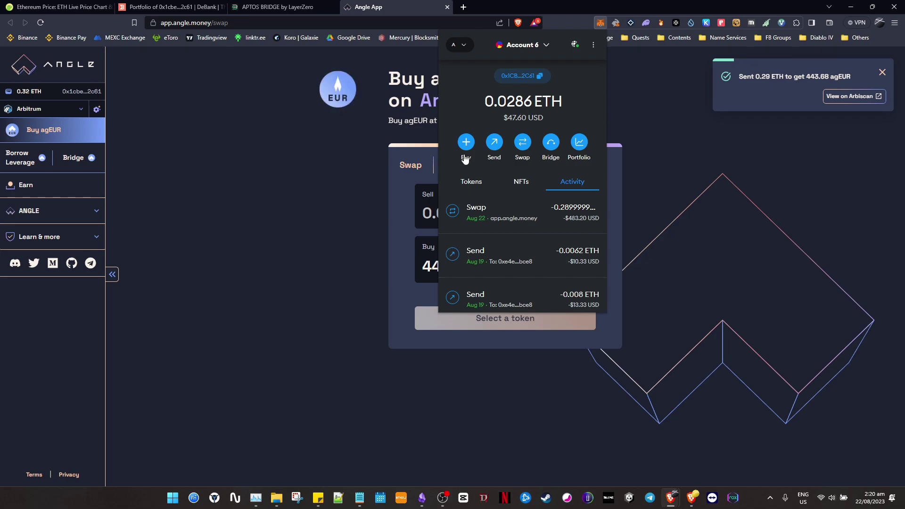
pyautogui.click(471, 182)
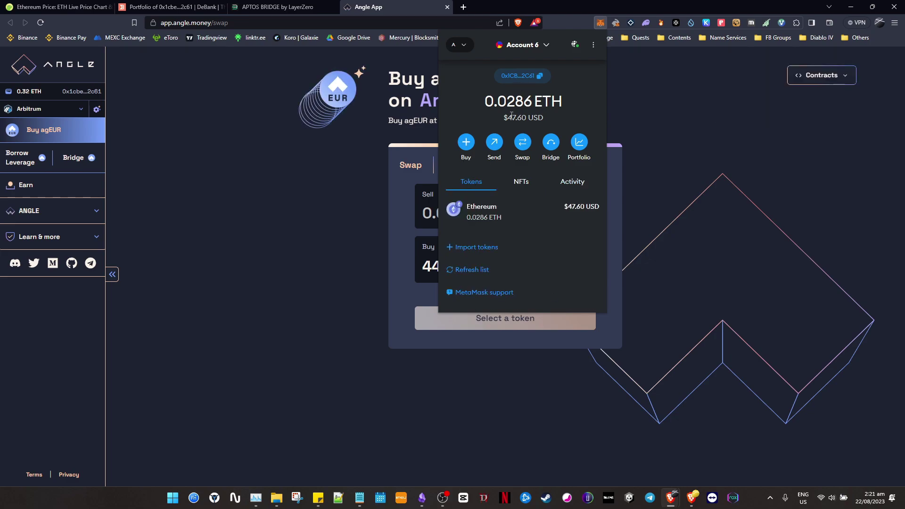
pyautogui.click(750, 125)
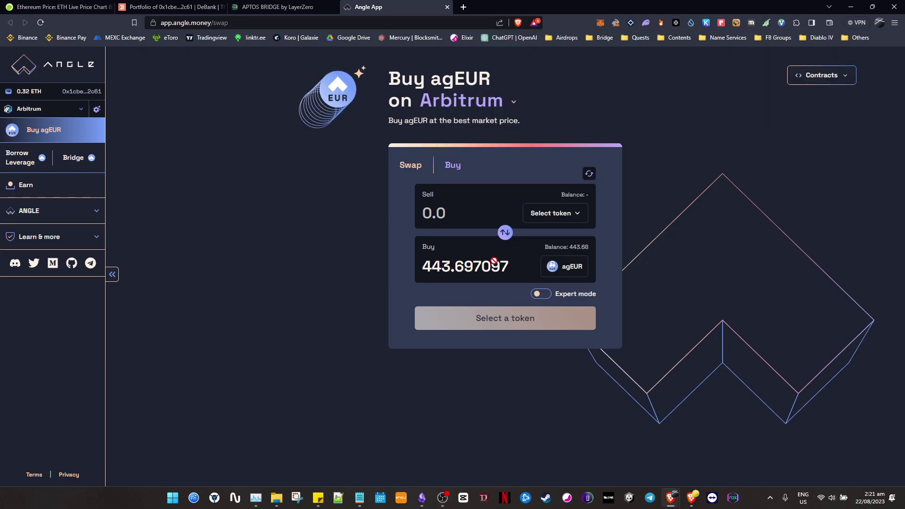
pyautogui.hotkey('alt', 'Tab')
pyautogui.click(376, 183)
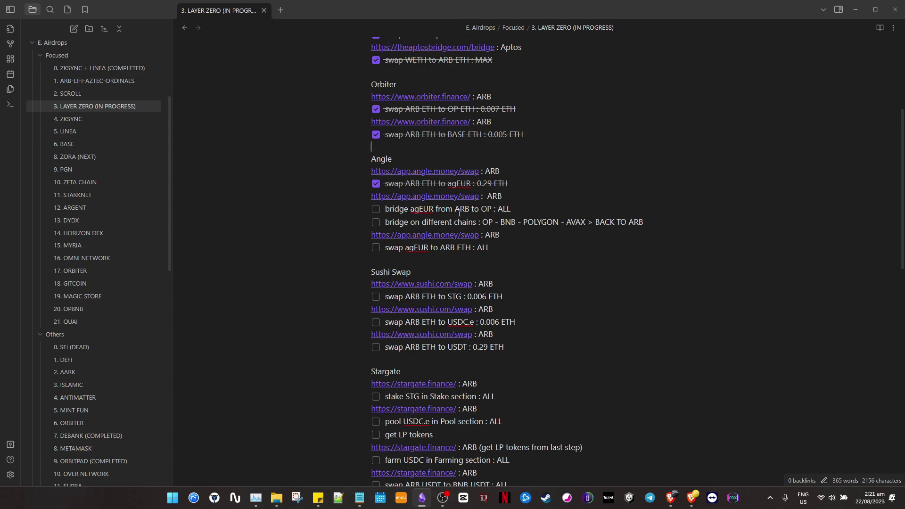
# On the Bridge page, route the full 443.68 agEUR balance from Arbitrum to Optimism.
pyautogui.hotkey('alt', 'Tab')
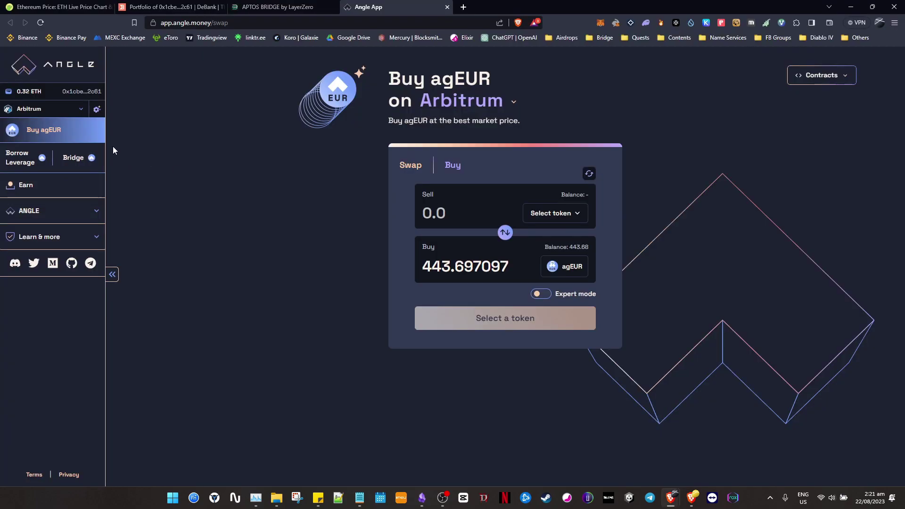
pyautogui.click(77, 154)
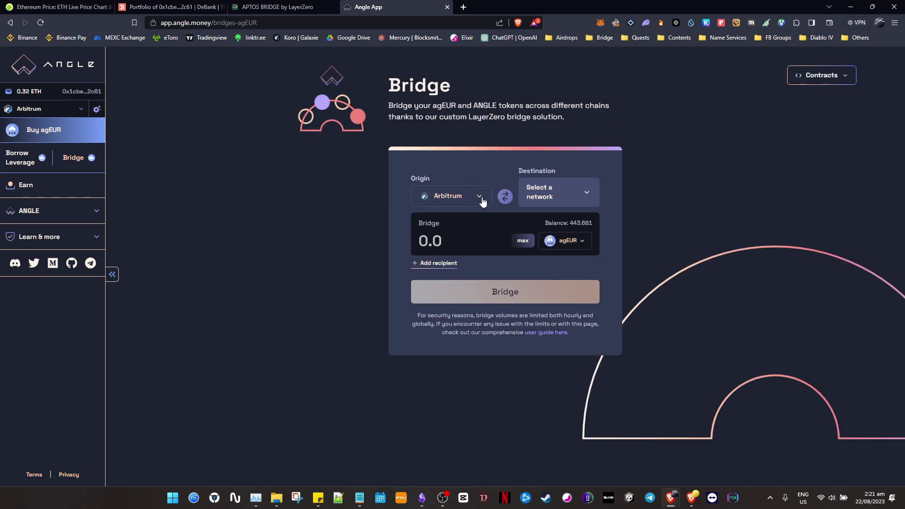
pyautogui.click(587, 194)
pyautogui.click(556, 239)
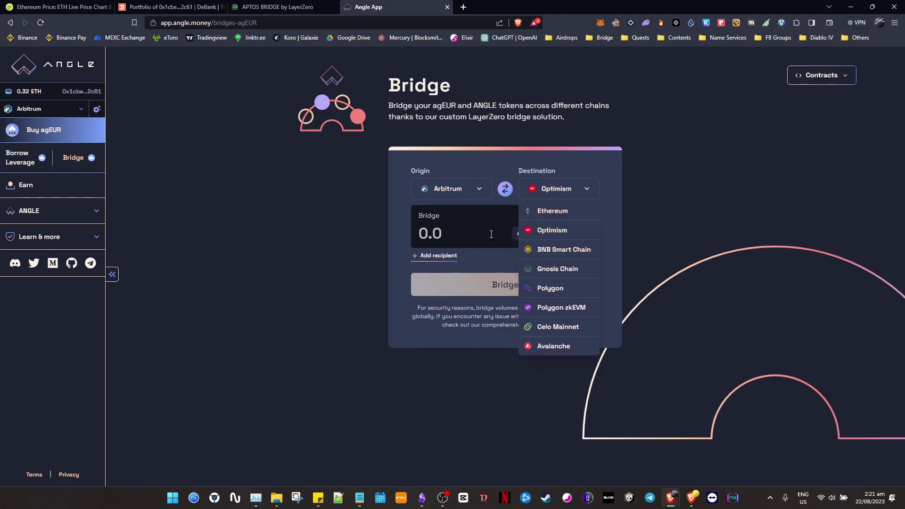
pyautogui.click(480, 164)
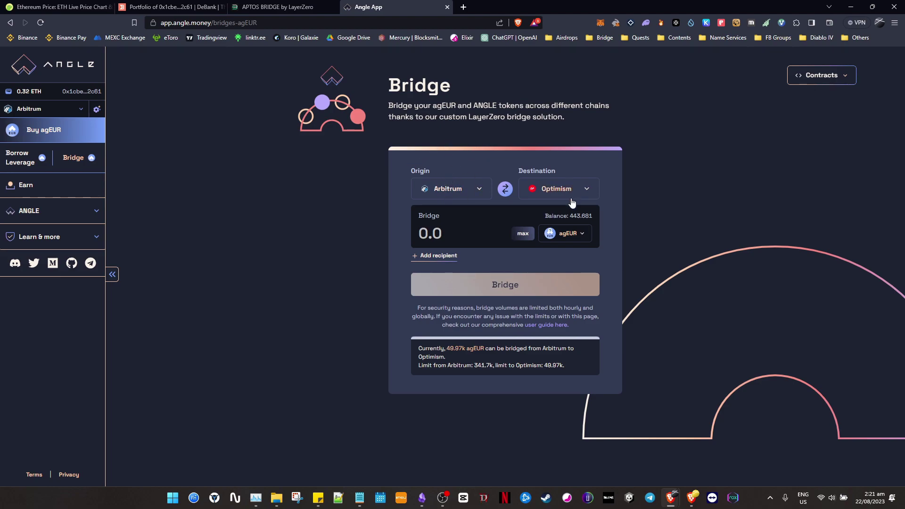
pyautogui.click(523, 234)
# Approve the agEUR spending cap in the wallet.
pyautogui.click(505, 285)
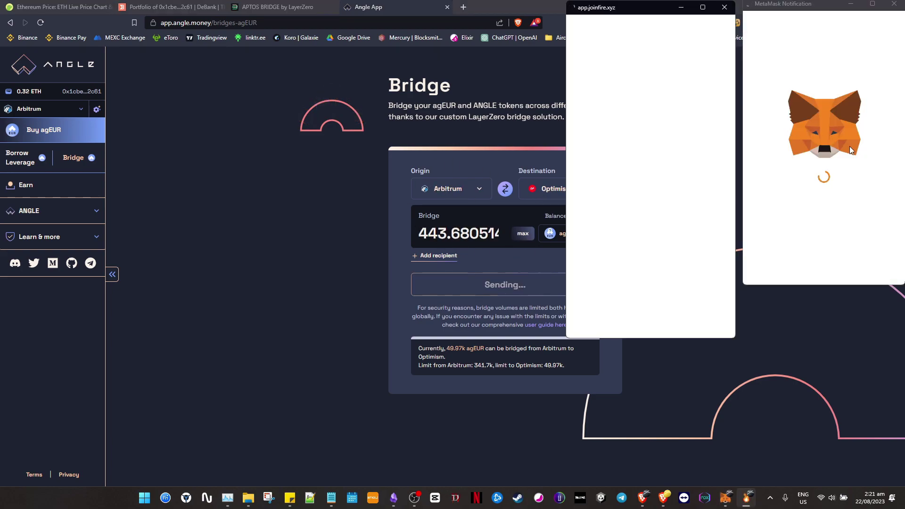
pyautogui.click(725, 7)
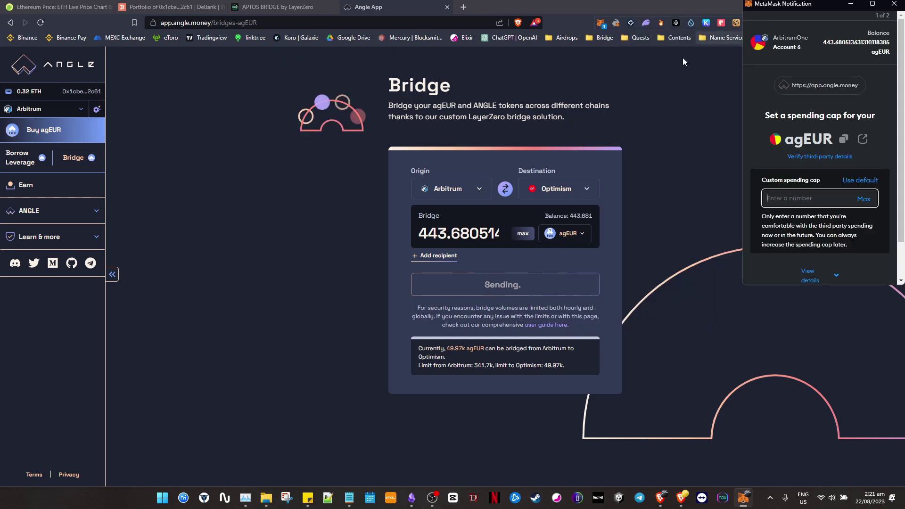
pyautogui.scroll(-1, 816, 205)
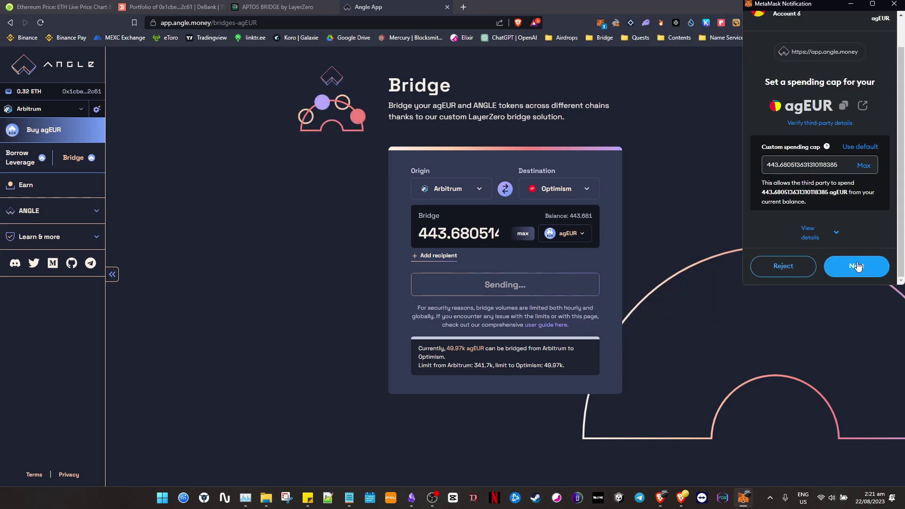
pyautogui.click(857, 266)
pyautogui.scroll(-1, 851, 240)
pyautogui.click(863, 266)
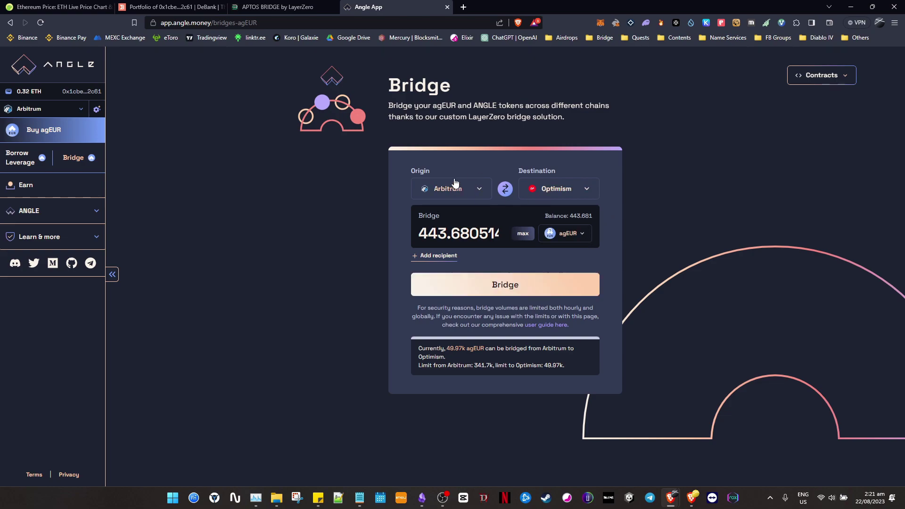
# Submit the 443.681 agEUR bridge to Optimism, confirm it in the wallet, and return to Obsidian.
pyautogui.click(536, 286)
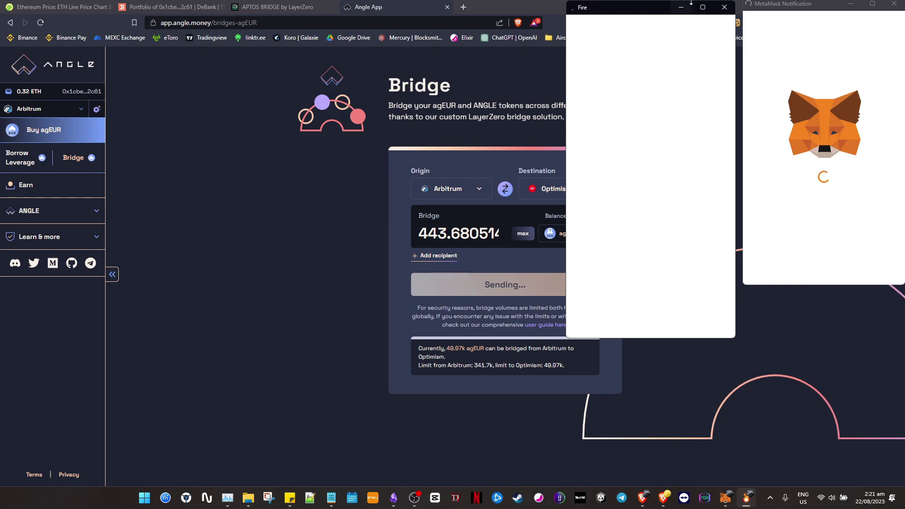
pyautogui.scroll(-1, 862, 215)
pyautogui.scroll(-2, 847, 250)
pyautogui.click(859, 270)
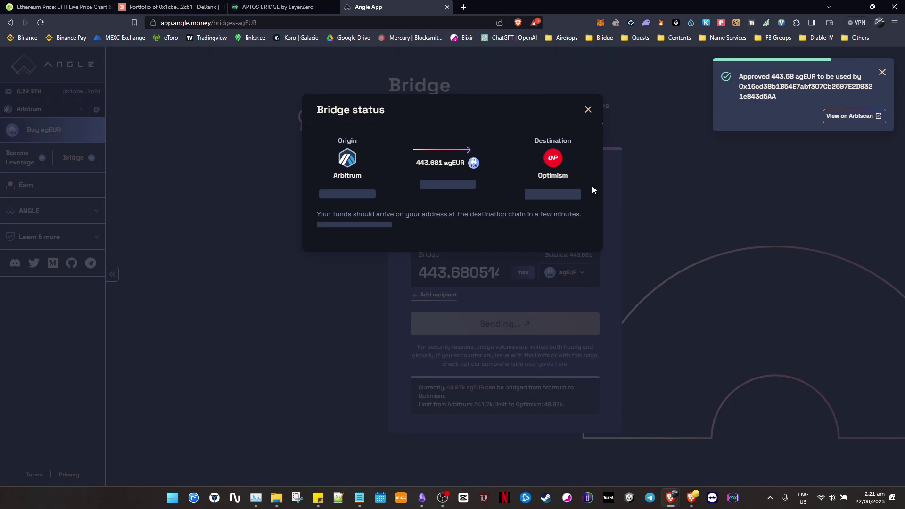
pyautogui.hotkey('alt', 'Tab')
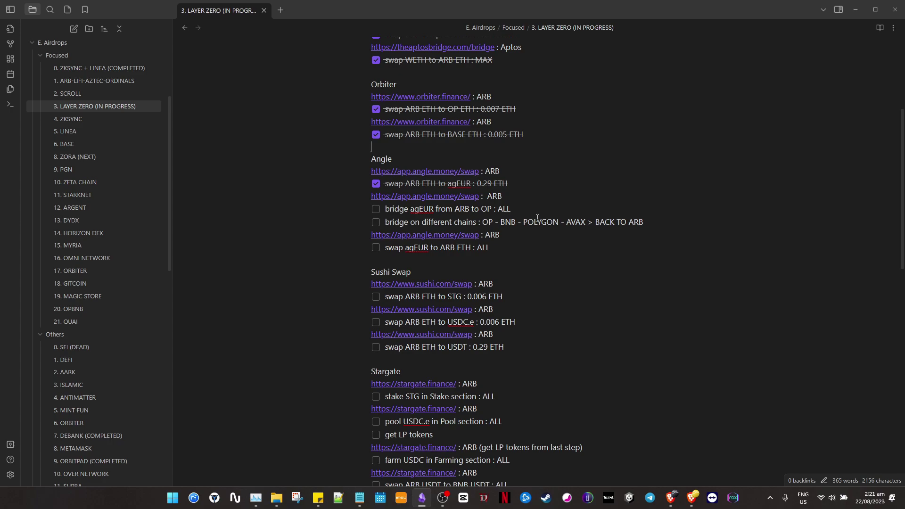
# Select OP and BNB in the 'bridge on different chains' line, then return to the bridge status.
pyautogui.doubleClick(488, 221)
pyautogui.moveTo(501, 223); pyautogui.dragTo(647, 222)
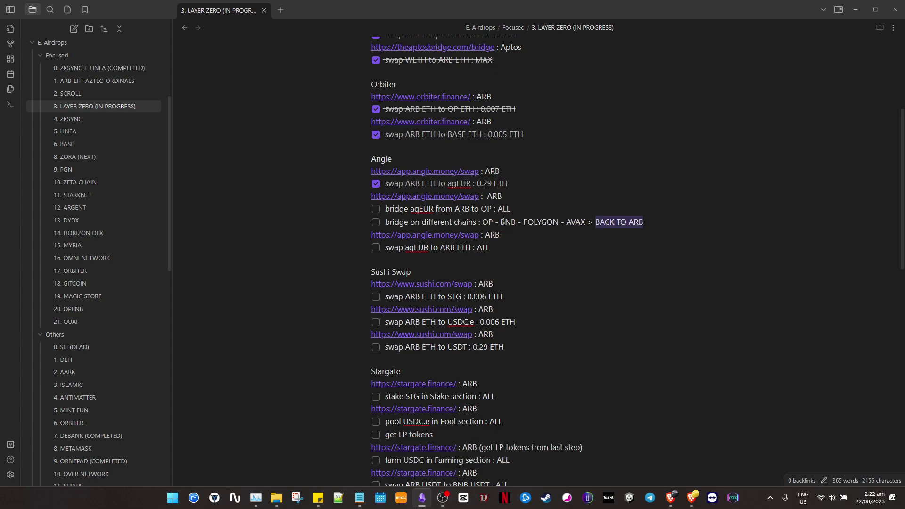
pyautogui.moveTo(482, 222); pyautogui.dragTo(586, 222)
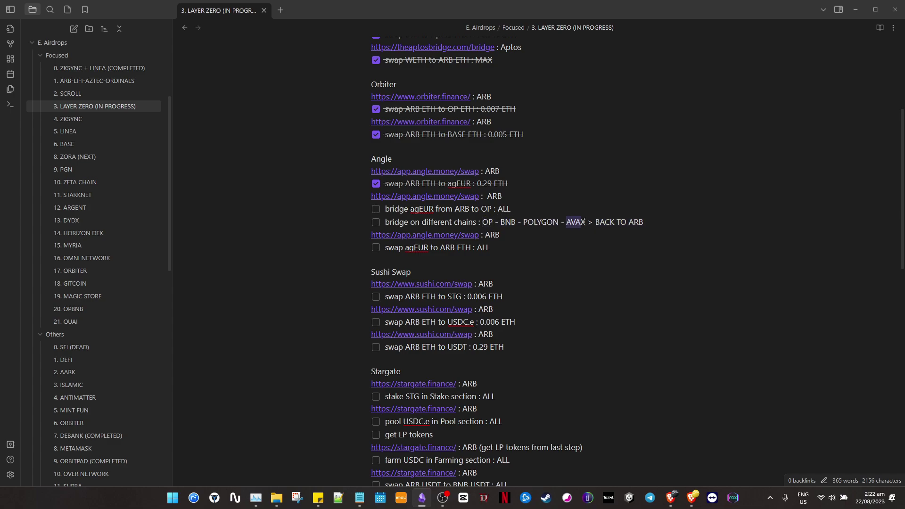
pyautogui.hotkey('alt', 'Tab')
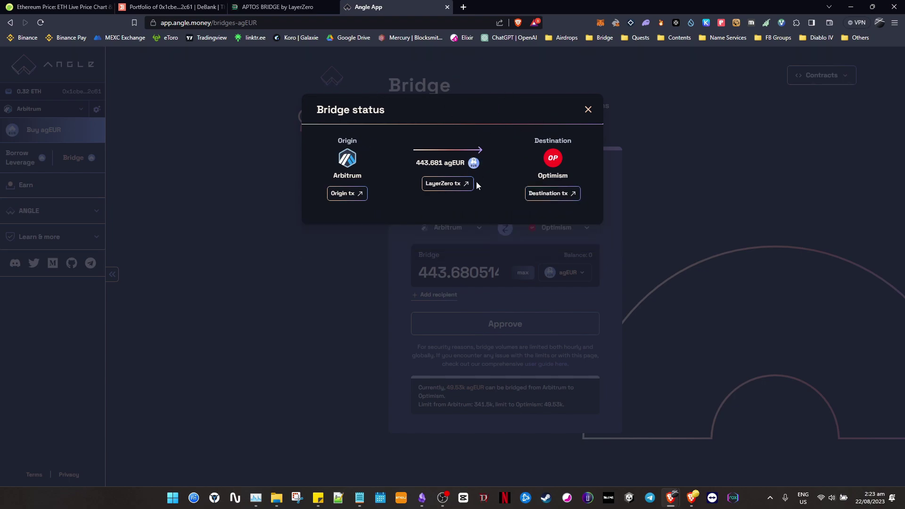
# Check the LayerZero details of the Arbitrum-to-Optimism bridge and close the status summary.
pyautogui.click(460, 184)
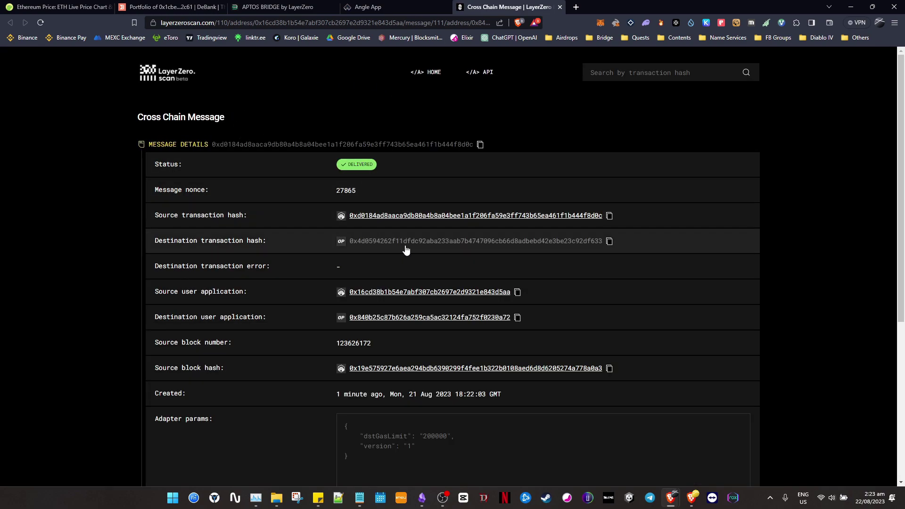
pyautogui.scroll(-1, 388, 255)
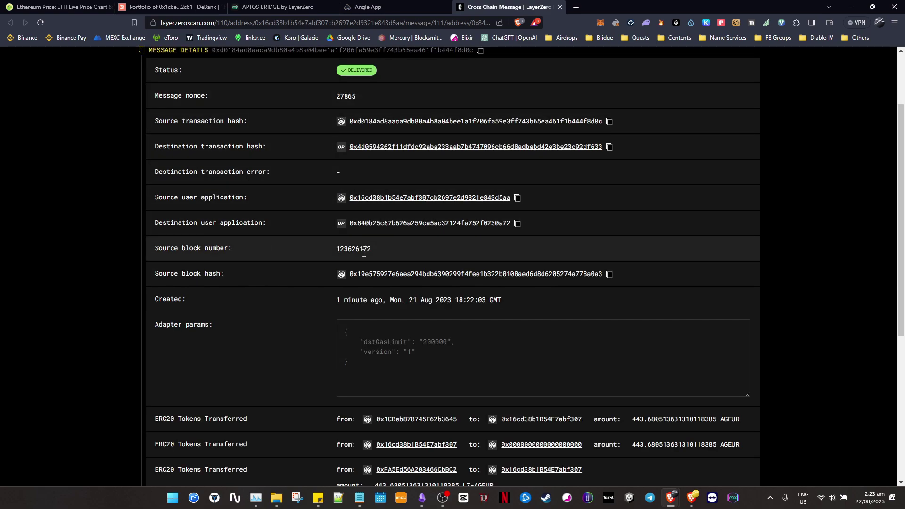
pyautogui.scroll(-3, 392, 178)
pyautogui.click(378, 5)
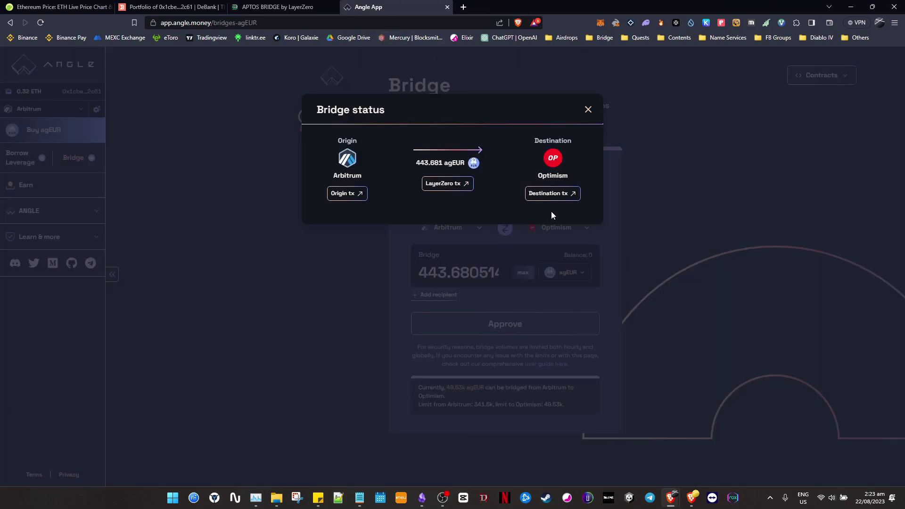
pyautogui.click(588, 110)
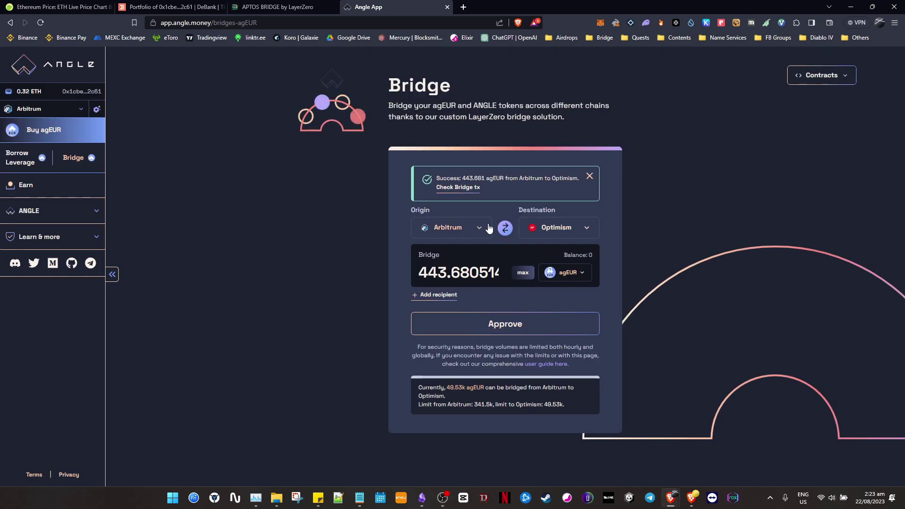
# Mark BNB as the next chain in the checklist's bridge route.
pyautogui.hotkey('alt', 'Tab')
pyautogui.moveTo(501, 222); pyautogui.dragTo(521, 223)
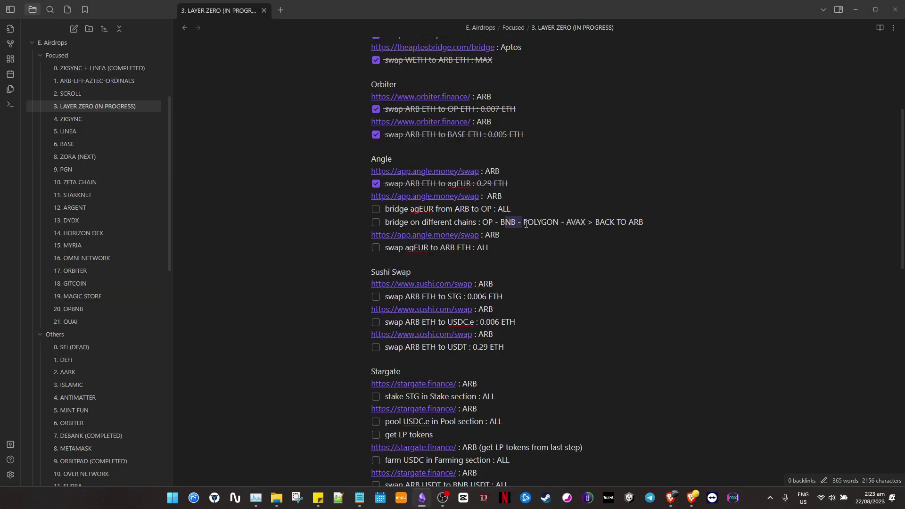
pyautogui.hotkey('alt', 'Tab')
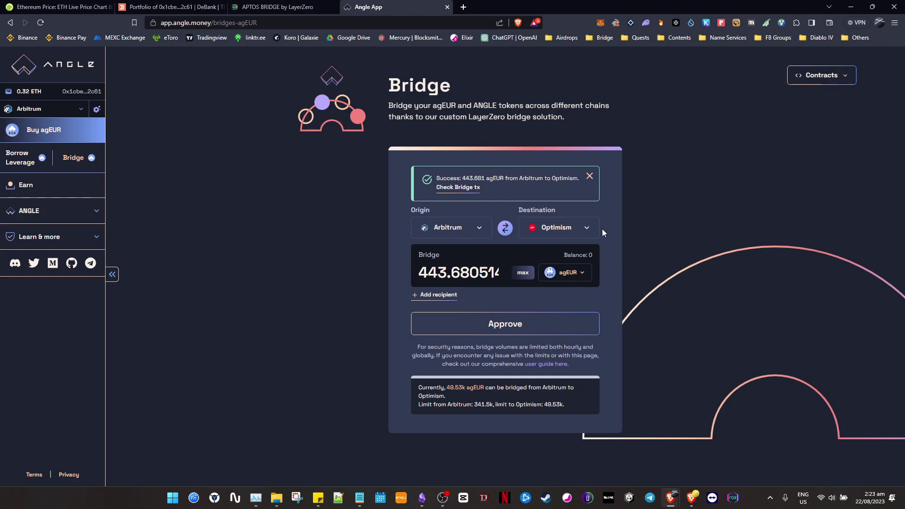
# Flip the route and bridge 443.681 agEUR from Optimism to BNB Smart Chain, confirming in the wallet.
pyautogui.click(505, 231)
pyautogui.click(558, 231)
pyautogui.click(569, 275)
pyautogui.click(505, 330)
pyautogui.click(855, 265)
pyautogui.click(535, 333)
pyautogui.click(869, 269)
# Inspect the transfer on LayerZero scan, then close that page and the status summary.
pyautogui.click(448, 183)
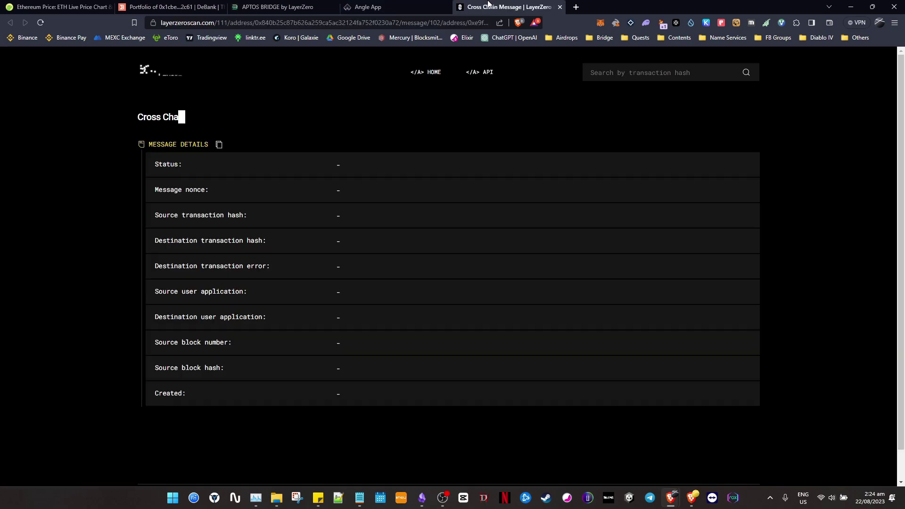
pyautogui.click(396, 7)
pyautogui.click(524, 6)
pyautogui.click(428, 8)
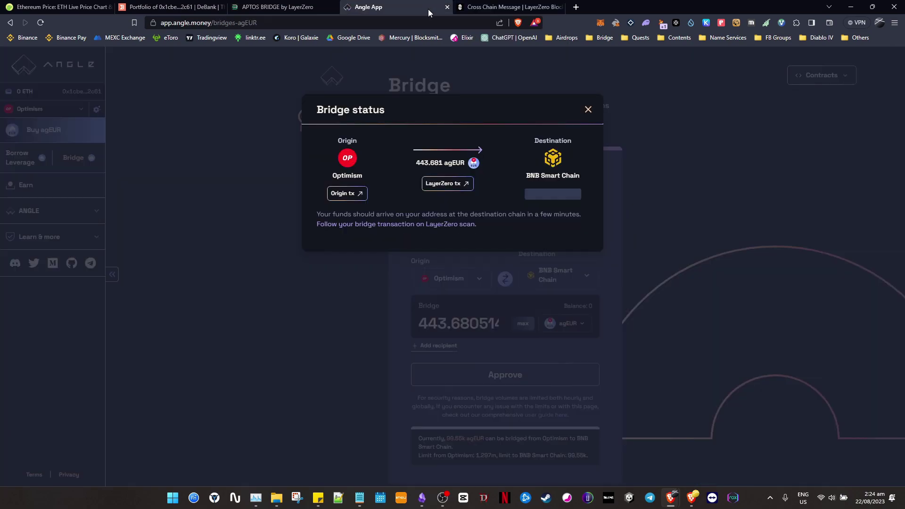
pyautogui.middleClick(503, 5)
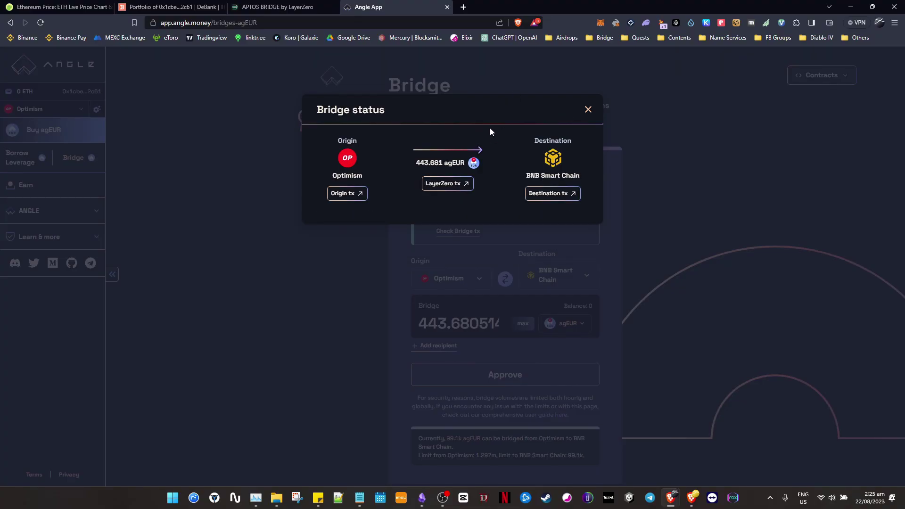
pyautogui.click(588, 109)
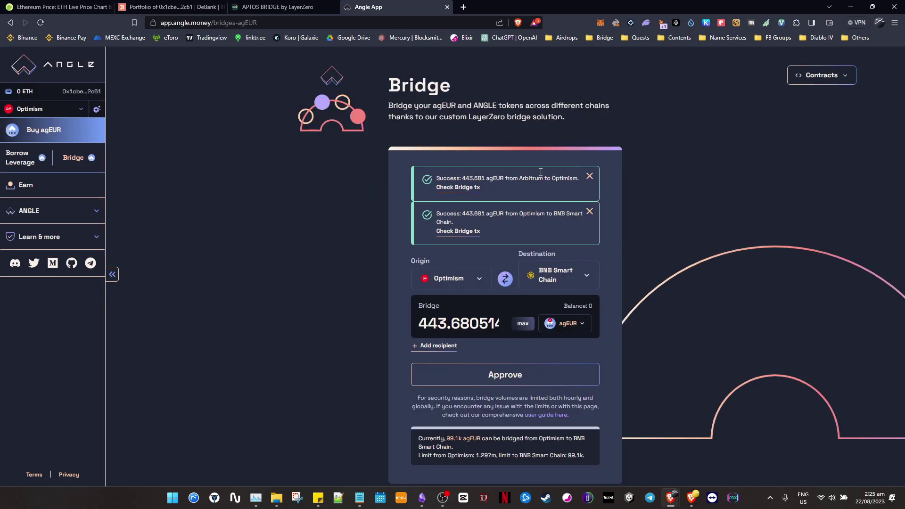
# Check the route in the note, then set the bridge from BNB Smart Chain to Polygon.
pyautogui.scroll(-1, 496, 204)
pyautogui.hotkey('alt', 'Tab')
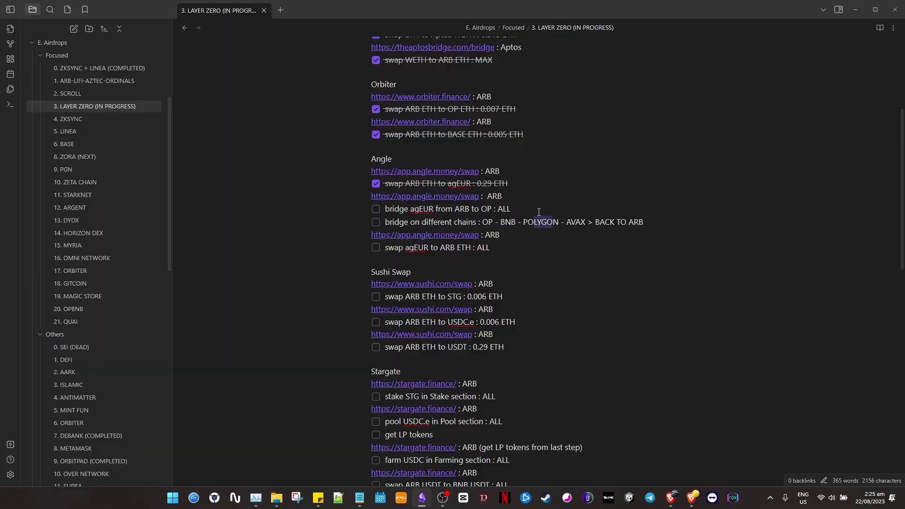
pyautogui.hotkey('alt', 'Tab')
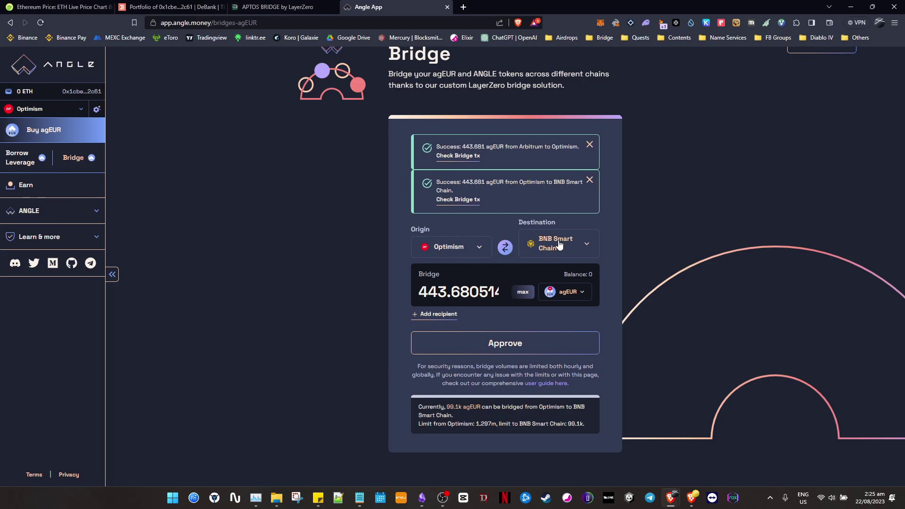
pyautogui.click(505, 247)
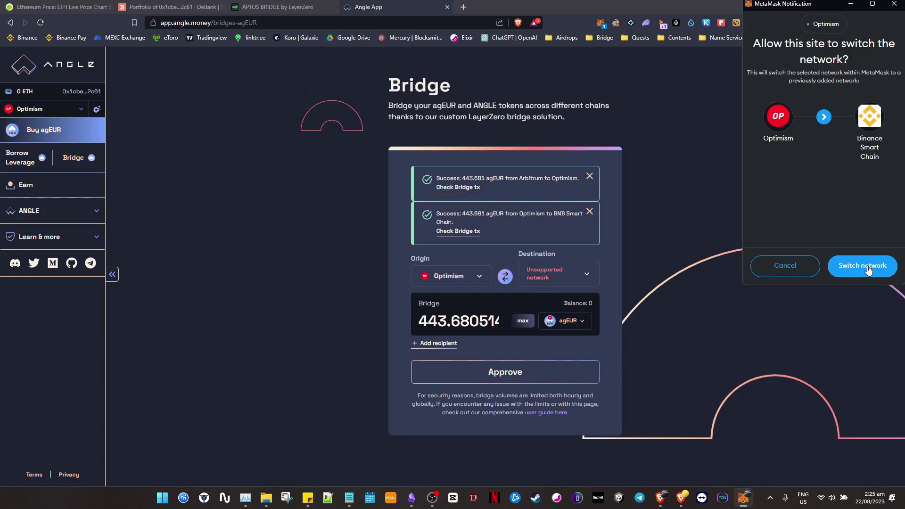
pyautogui.click(807, 265)
pyautogui.click(584, 279)
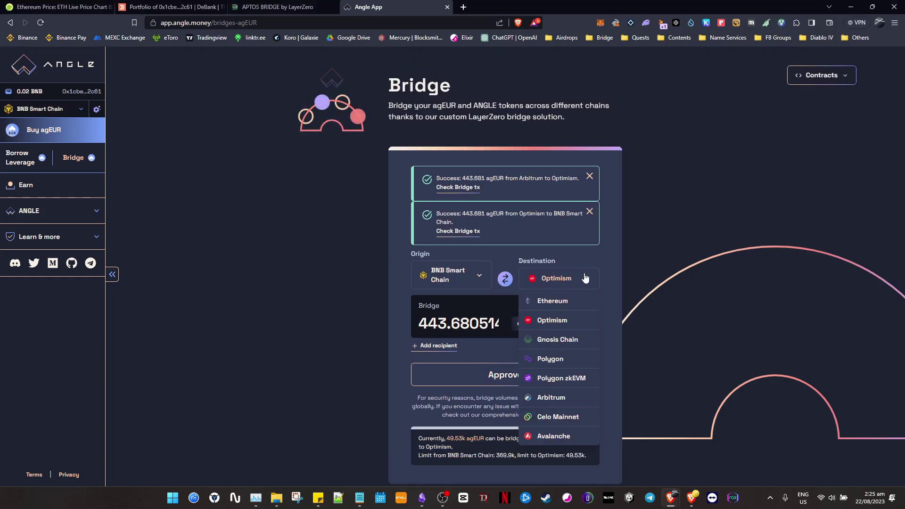
pyautogui.click(552, 359)
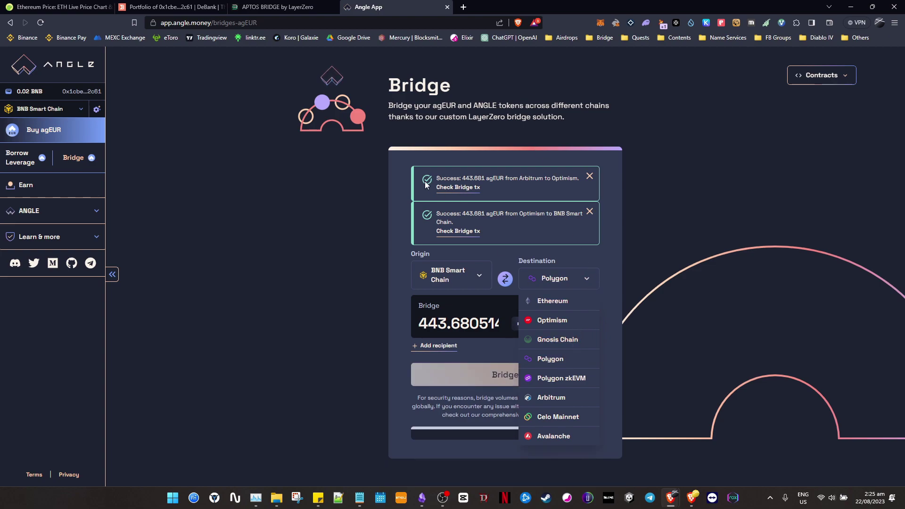
pyautogui.scroll(-1, 487, 252)
pyautogui.click(505, 222)
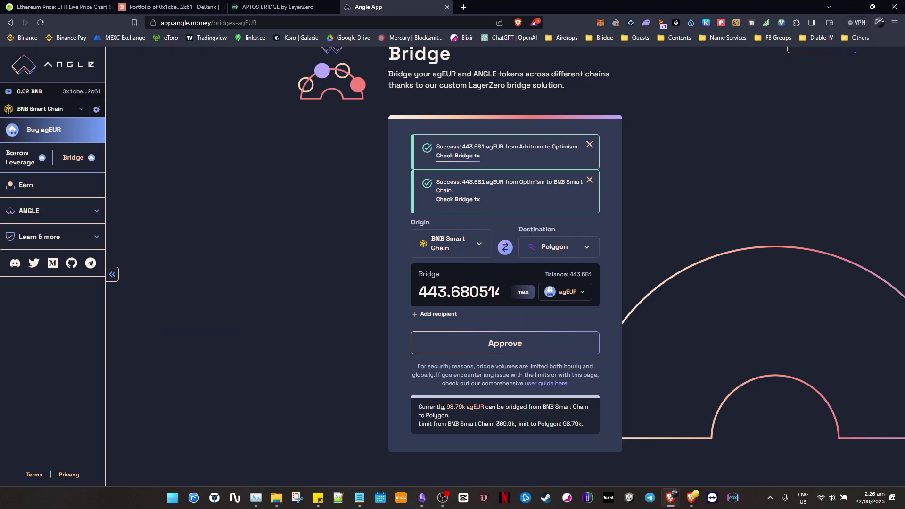
# Approve agEUR for the Polygon bridge with a maximum spending cap.
pyautogui.click(522, 343)
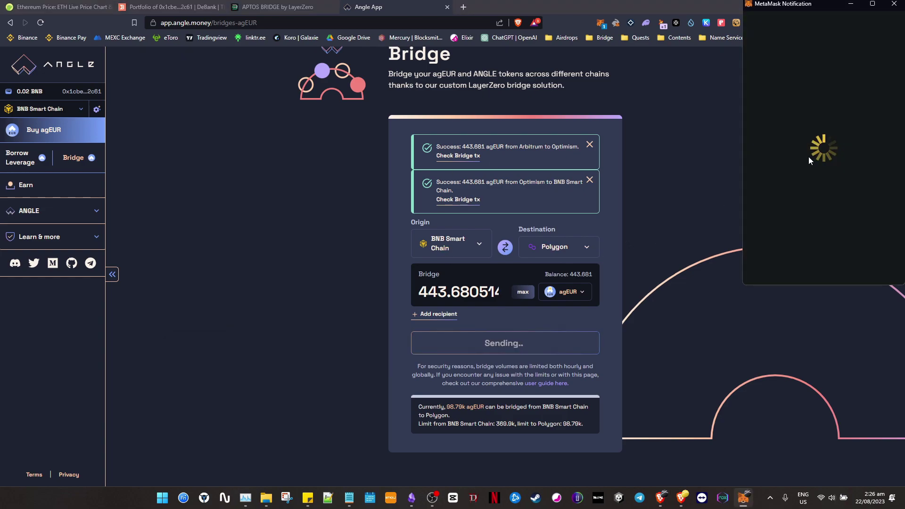
pyautogui.click(863, 200)
pyautogui.scroll(-1, 862, 235)
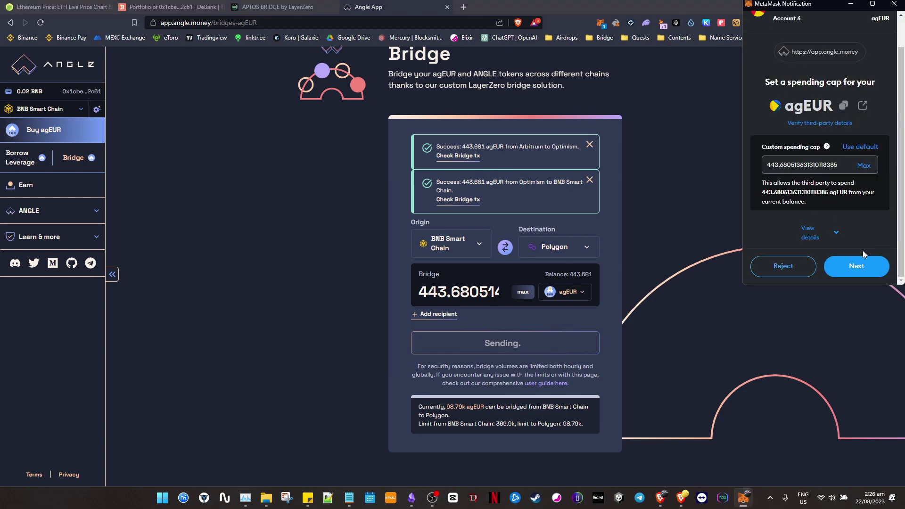
pyautogui.click(858, 267)
pyautogui.scroll(-1, 868, 281)
pyautogui.click(862, 264)
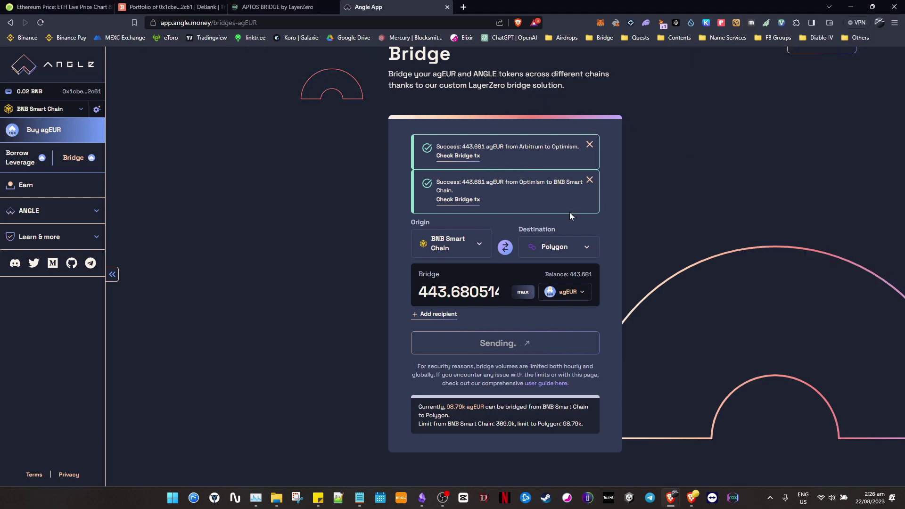
pyautogui.hotkey('alt', 'Tab')
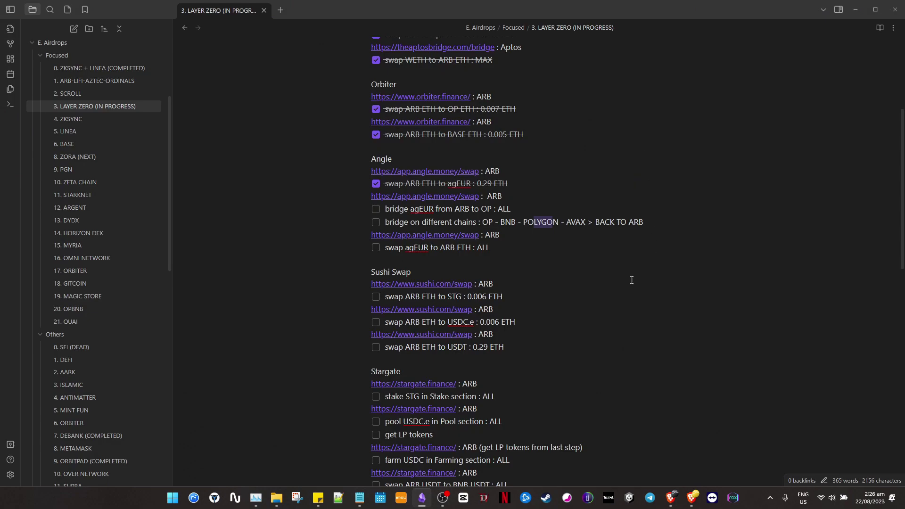
# Tick off 'bridge agEUR from ARB to OP' and 'bridge on different chains' in the checklist.
pyautogui.doubleClick(575, 222)
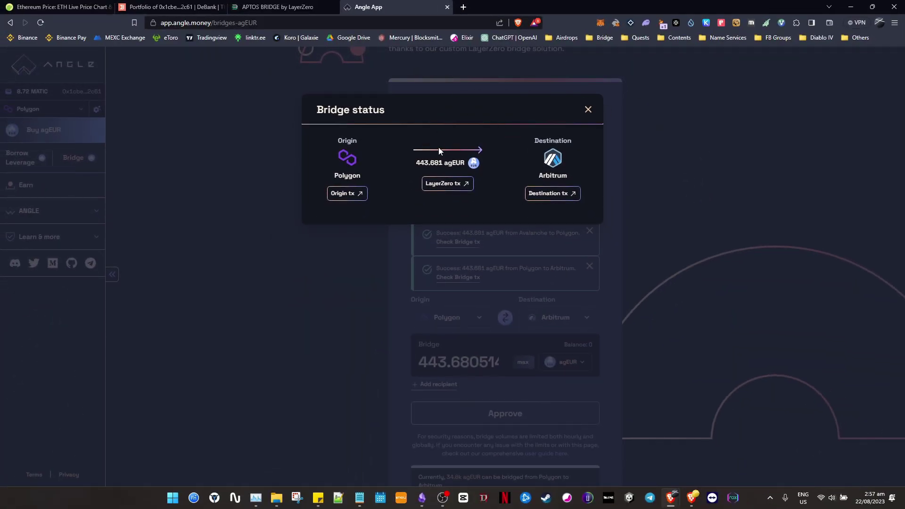
pyautogui.click(588, 110)
pyautogui.hotkey('alt', 'Tab')
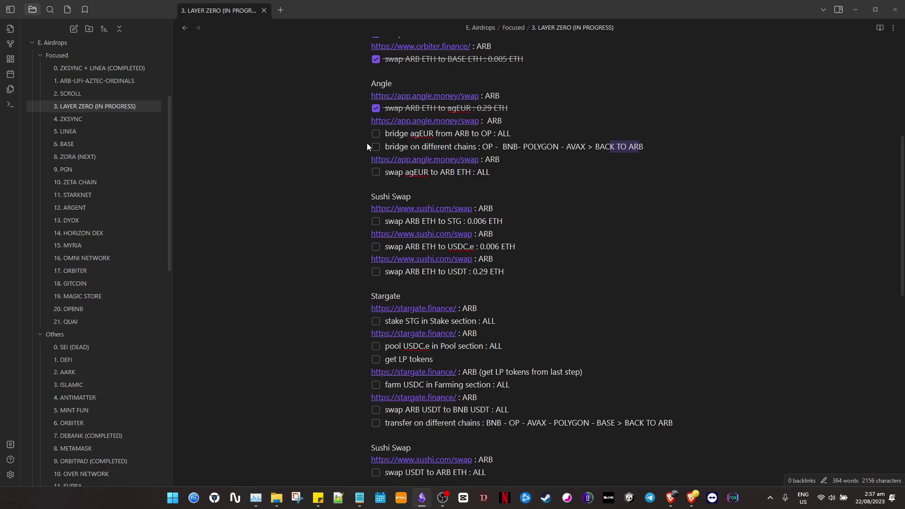
pyautogui.click(375, 134)
pyautogui.click(375, 147)
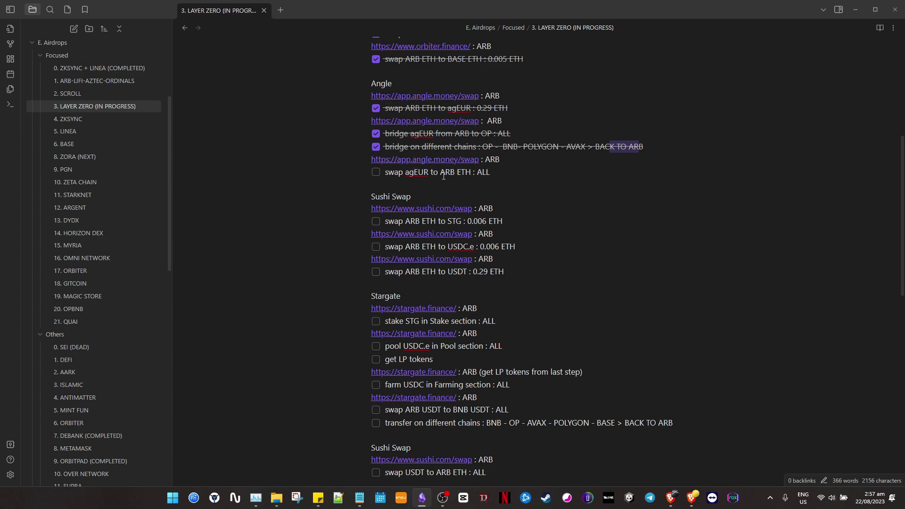
pyautogui.hotkey('alt', 'Tab')
pyautogui.hotkey('alt', 'Tab')
pyautogui.hotkey('alt', 'Tab')
# Open the Buy agEUR swap page and switch the wallet to ArbitrumOne.
pyautogui.click(68, 130)
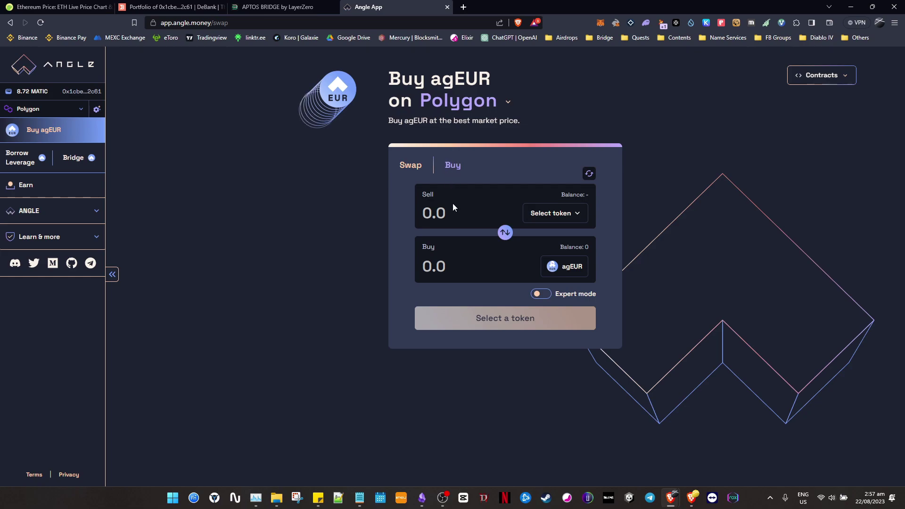
pyautogui.click(505, 232)
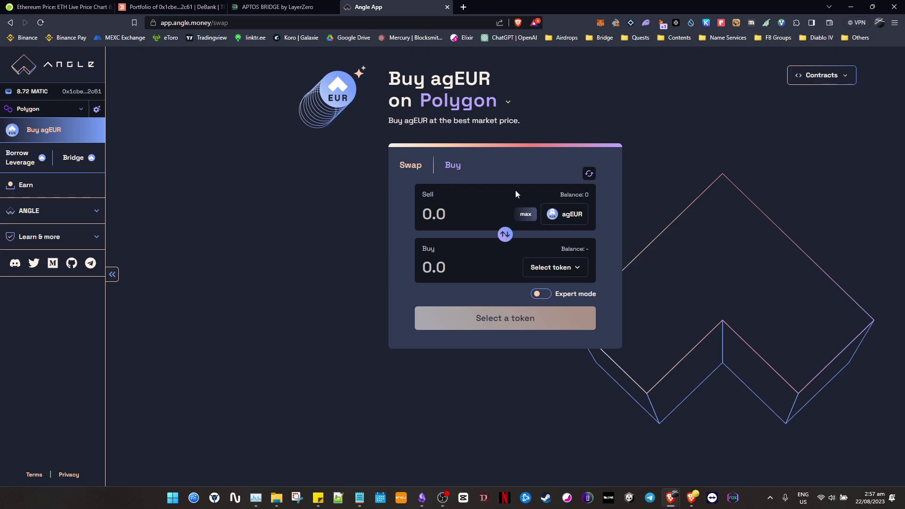
pyautogui.click(599, 22)
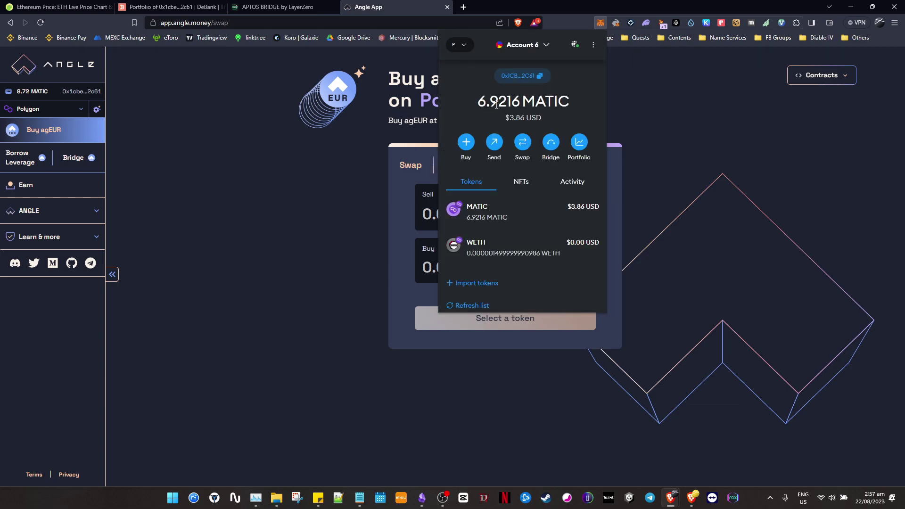
pyautogui.click(461, 44)
pyautogui.scroll(-5, 520, 176)
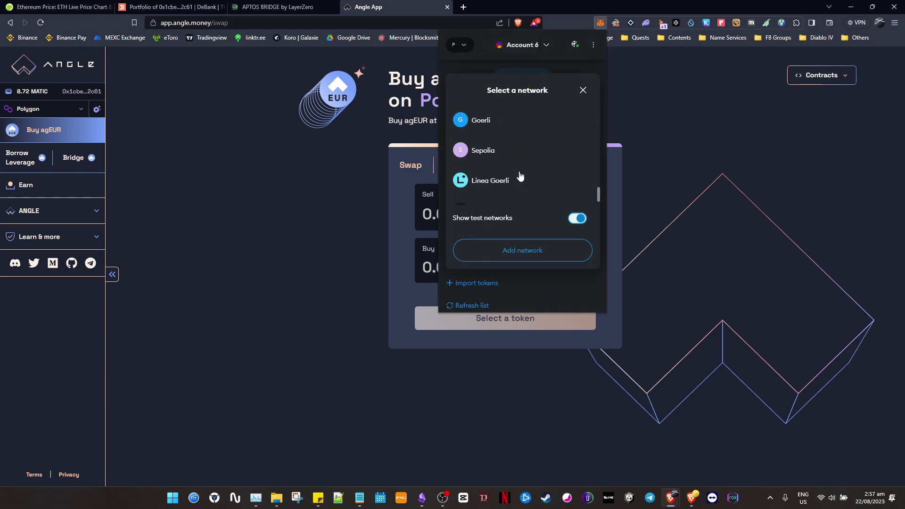
pyautogui.scroll(-1, 520, 176)
pyautogui.scroll(5, 521, 176)
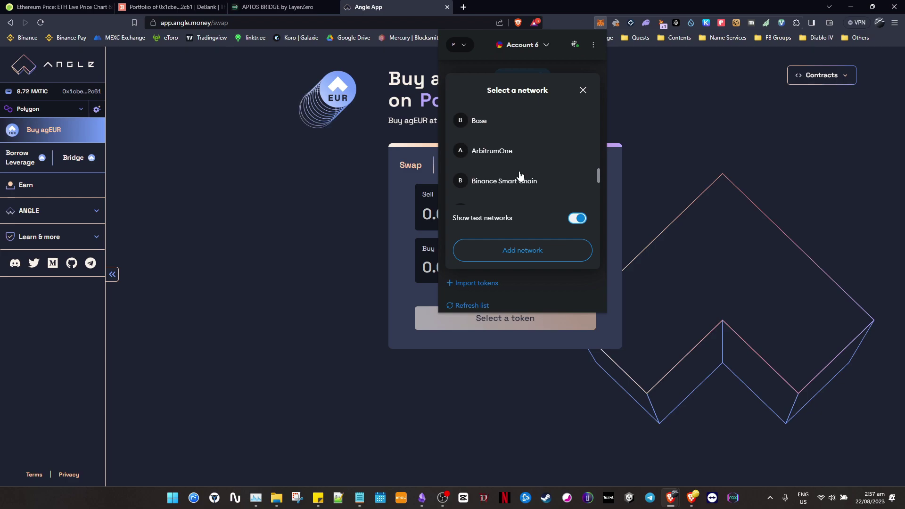
pyautogui.click(513, 155)
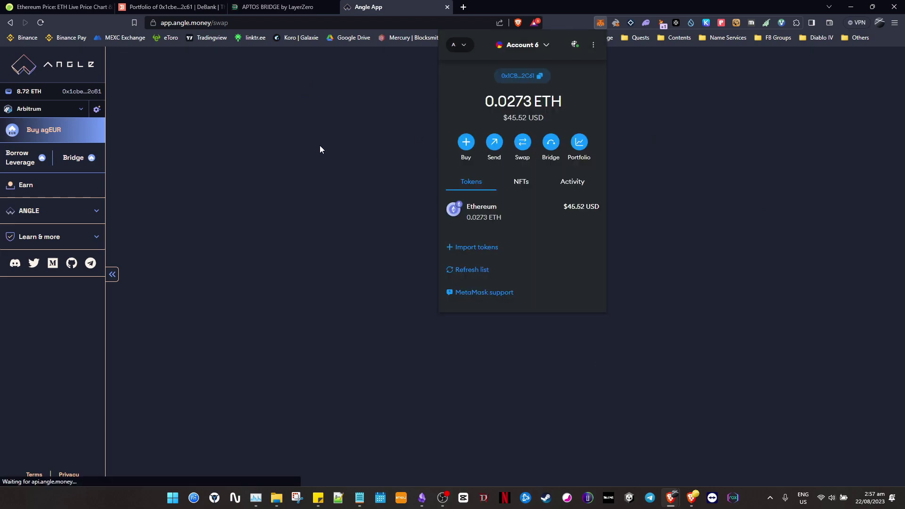
pyautogui.click(337, 148)
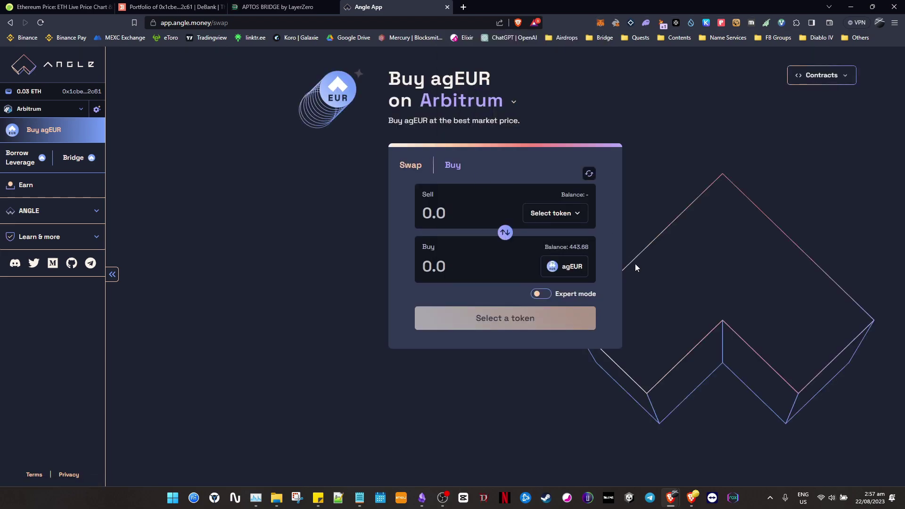
# Set the swap to sell the full 443.68 agEUR for about 0.28982385 ETH.
pyautogui.click(505, 233)
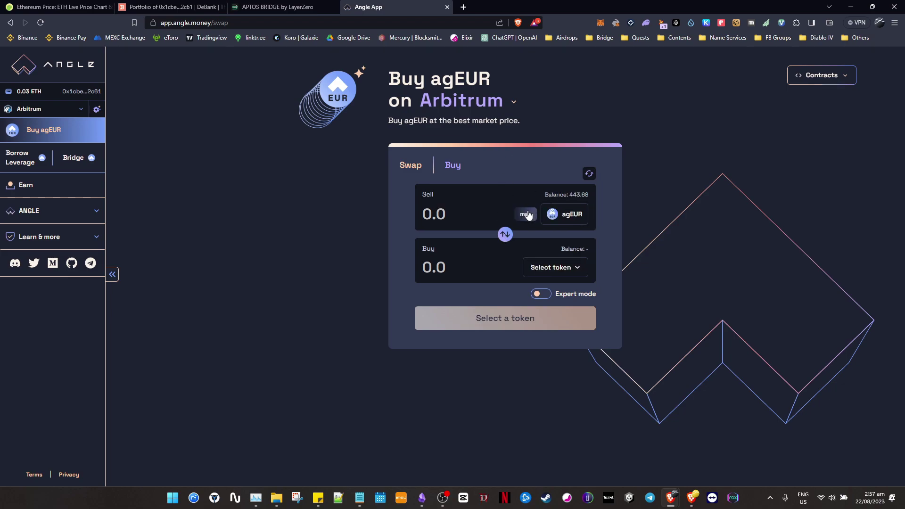
pyautogui.click(561, 267)
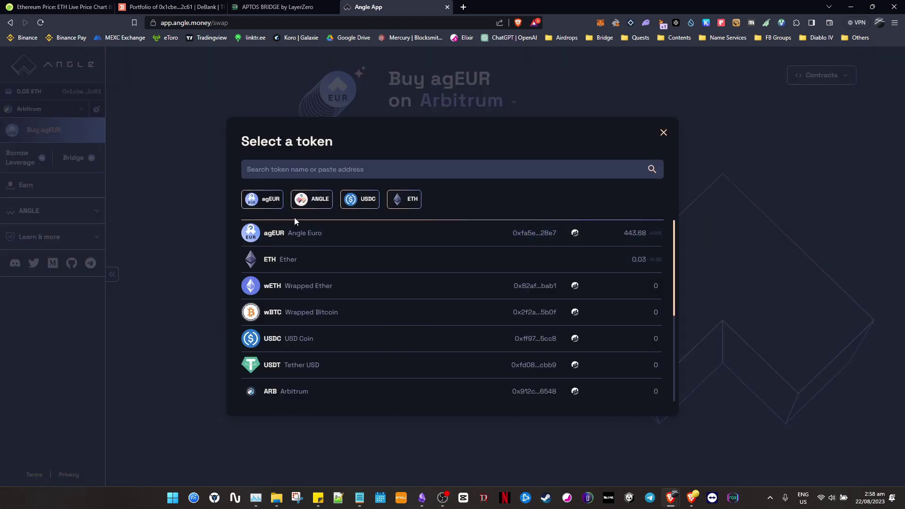
pyautogui.click(309, 259)
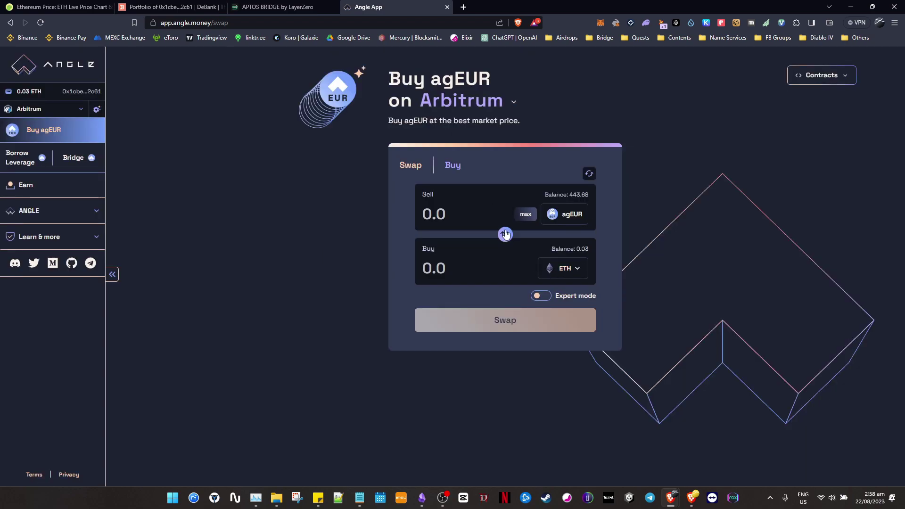
pyautogui.click(526, 214)
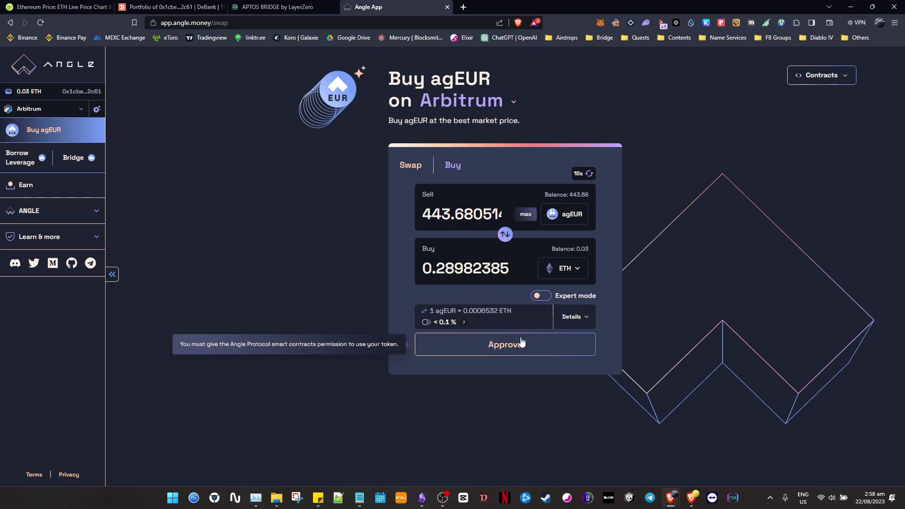
# Grant the swap a maximum agEUR spending cap in the wallet.
pyautogui.click(518, 346)
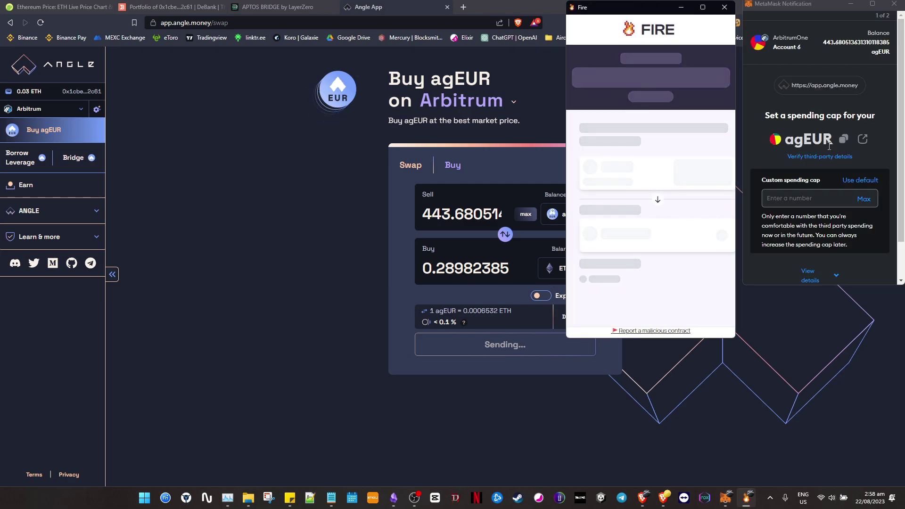
pyautogui.click(725, 6)
pyautogui.click(864, 200)
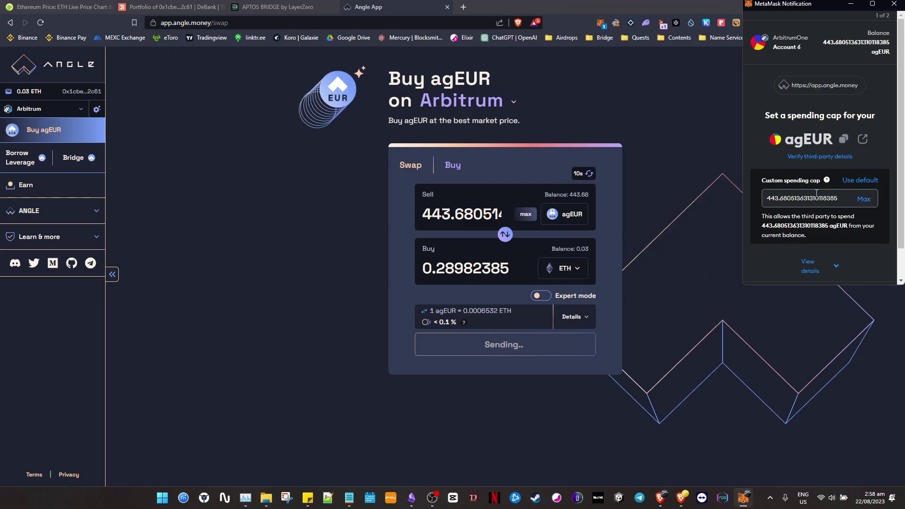
pyautogui.click(855, 264)
pyautogui.click(868, 270)
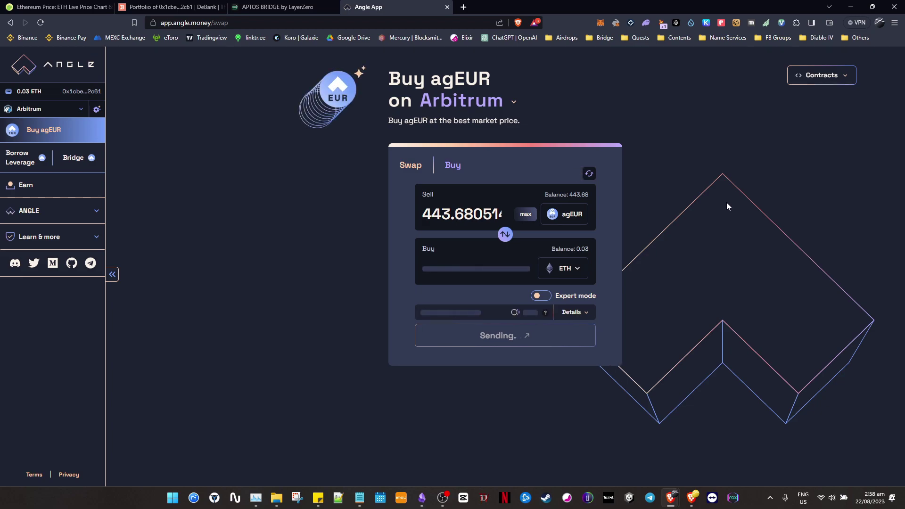
# Submit the 443.68 agEUR to 0.29 ETH swap and confirm the 0.3169 ETH wallet balance.
pyautogui.click(566, 344)
pyautogui.click(855, 271)
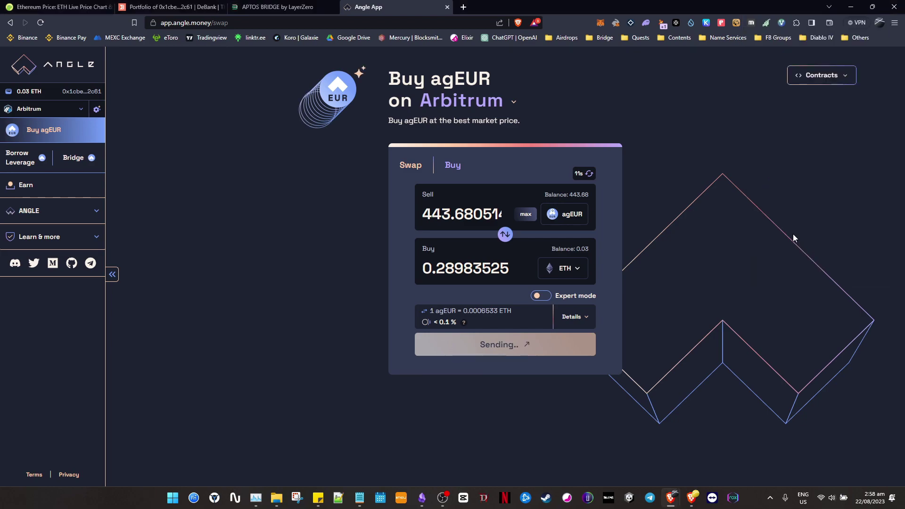
pyautogui.click(600, 23)
pyautogui.click(471, 183)
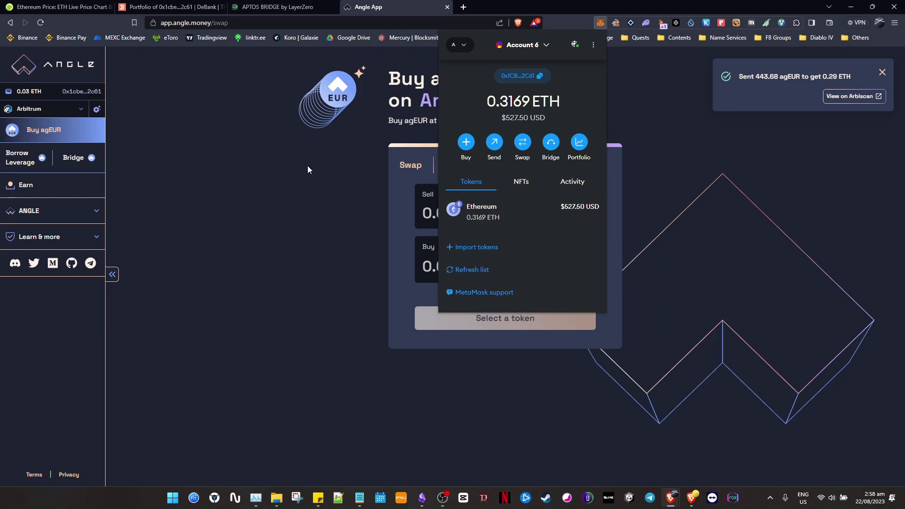
pyautogui.hotkey('alt', 'Tab')
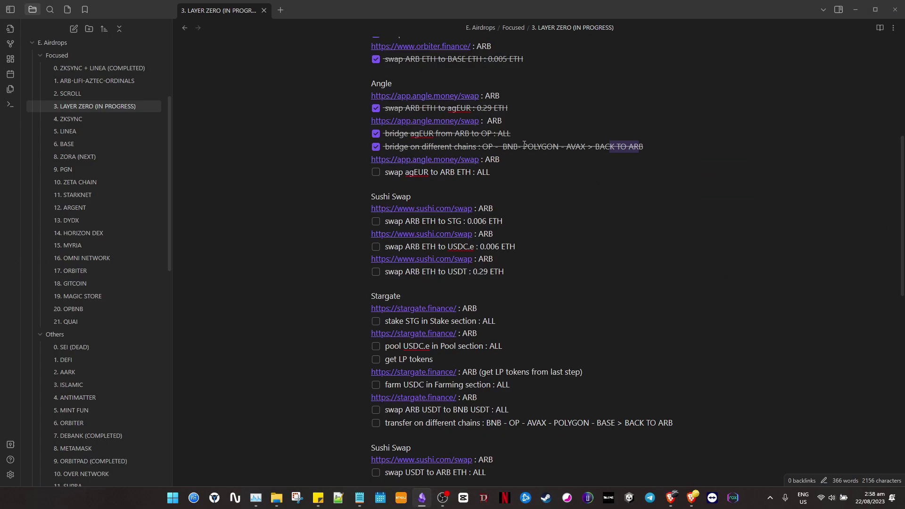
# Tick the 'swap agEUR to ARB ETH' task and open the SushiSwap link from the note.
pyautogui.click(376, 172)
pyautogui.click(442, 213)
pyautogui.hotkey('alt', 'Tab')
# Select the 0.006 ETH amounts on the STG and USDC.e swap lines in the checklist.
pyautogui.moveTo(469, 220); pyautogui.dragTo(514, 246)
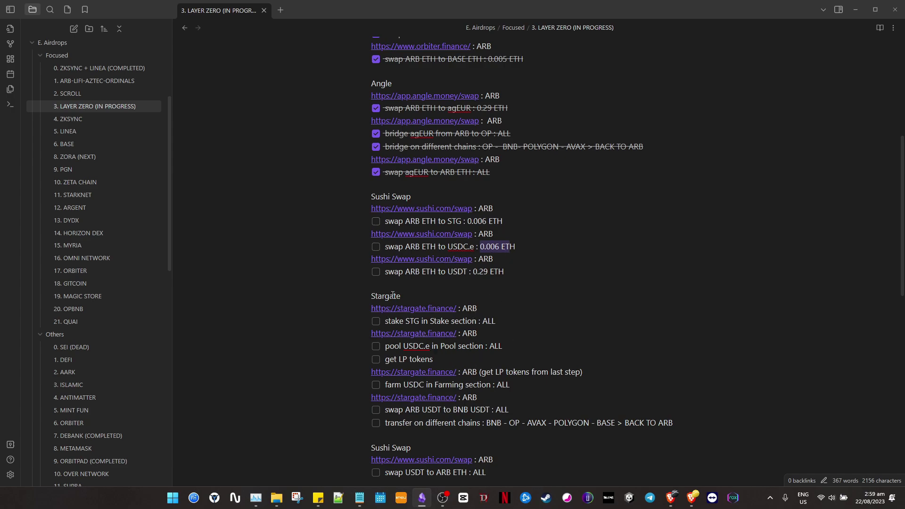
pyautogui.moveTo(507, 220); pyautogui.dragTo(468, 220)
pyautogui.moveTo(515, 246); pyautogui.dragTo(485, 246)
pyautogui.press('End')
# Set up a SushiSwap trade selling 0.006 ETH for STG on Arbitrum One.
pyautogui.hotkey('alt', 'Tab')
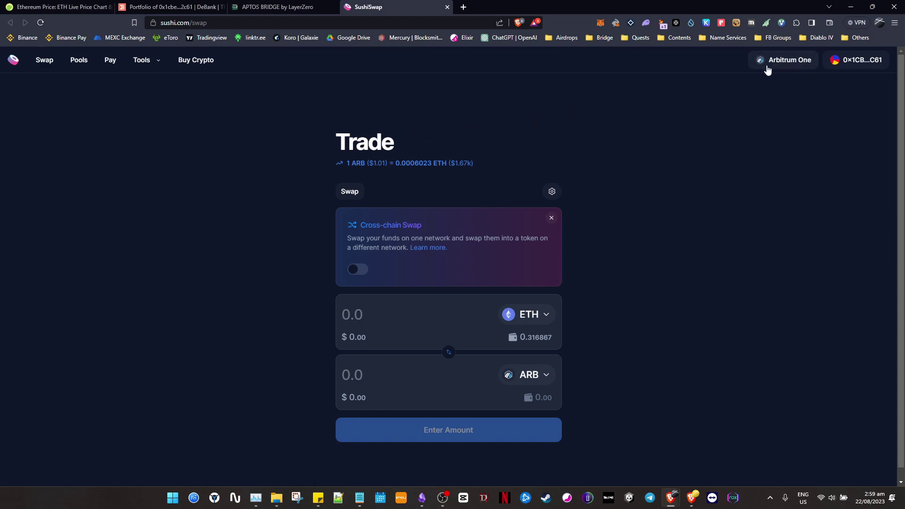
pyautogui.scroll(-1, 542, 301)
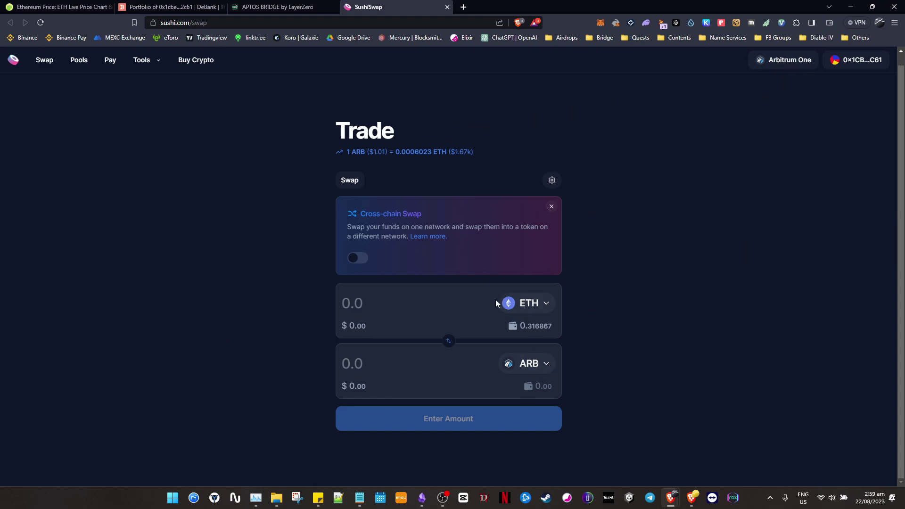
pyautogui.click(449, 341)
pyautogui.click(540, 364)
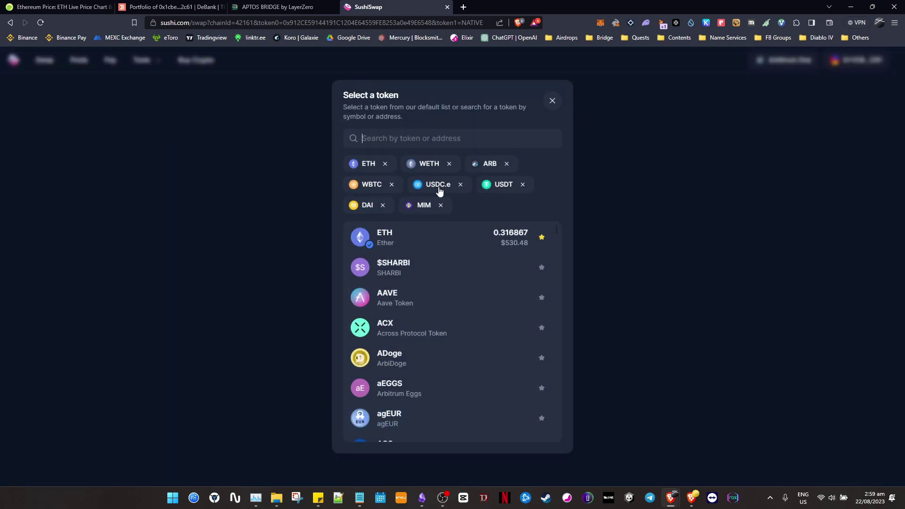
pyautogui.write('stg')
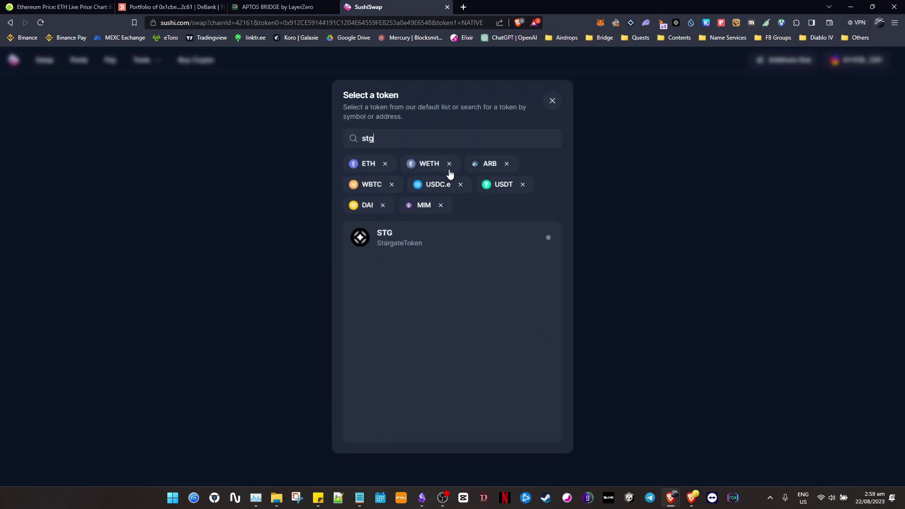
pyautogui.click(404, 241)
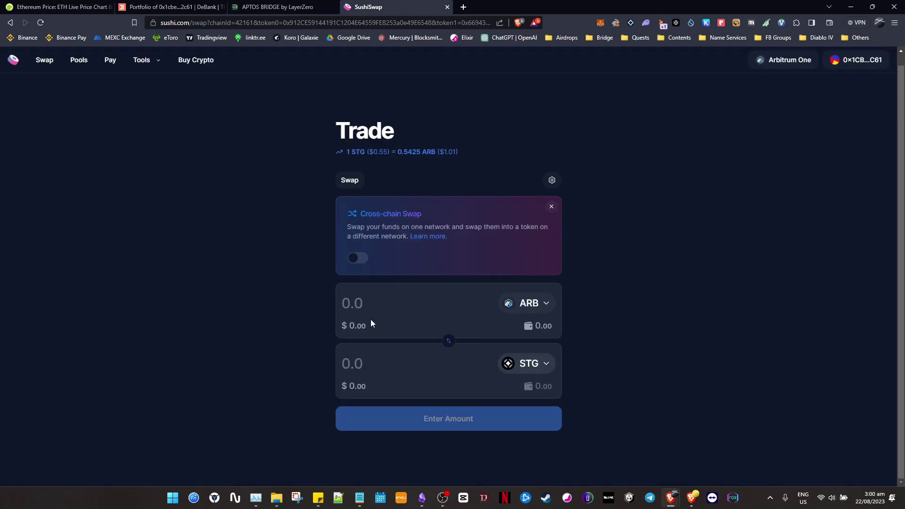
pyautogui.click(389, 301)
pyautogui.write('0')
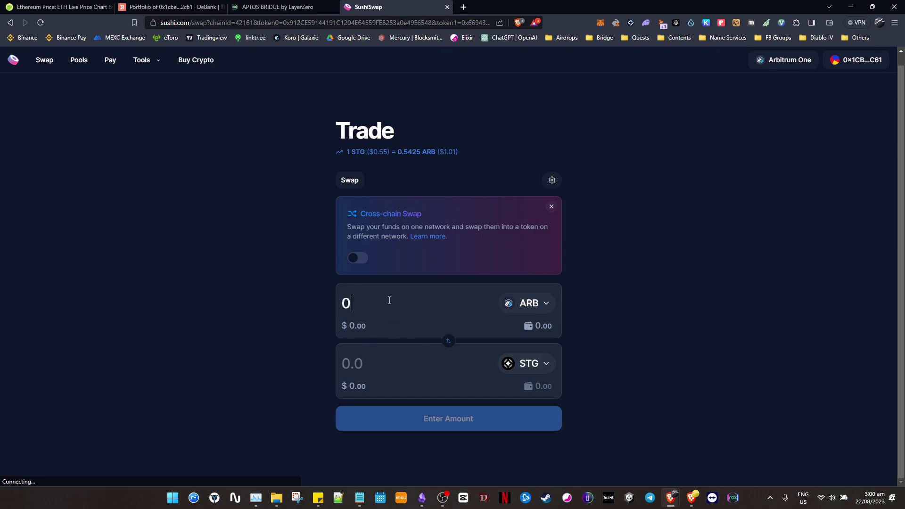
pyautogui.write('.006')
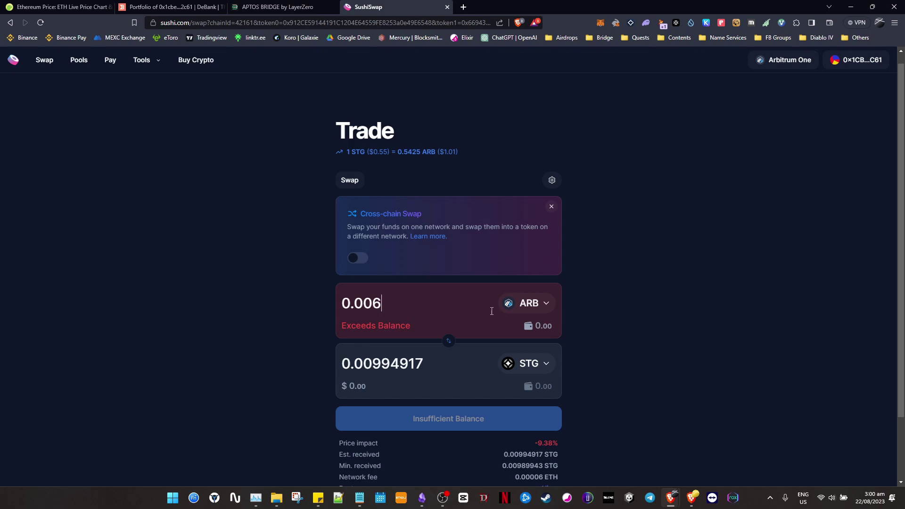
pyautogui.click(545, 304)
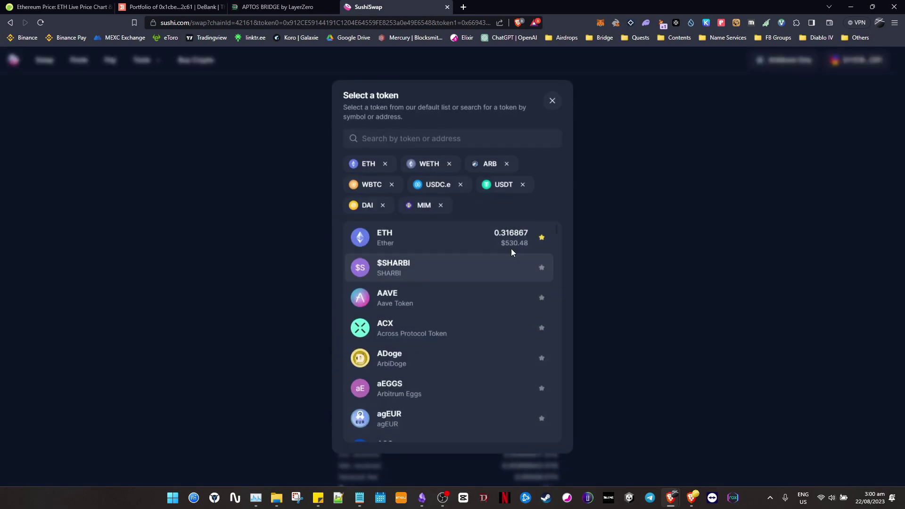
pyautogui.click(507, 240)
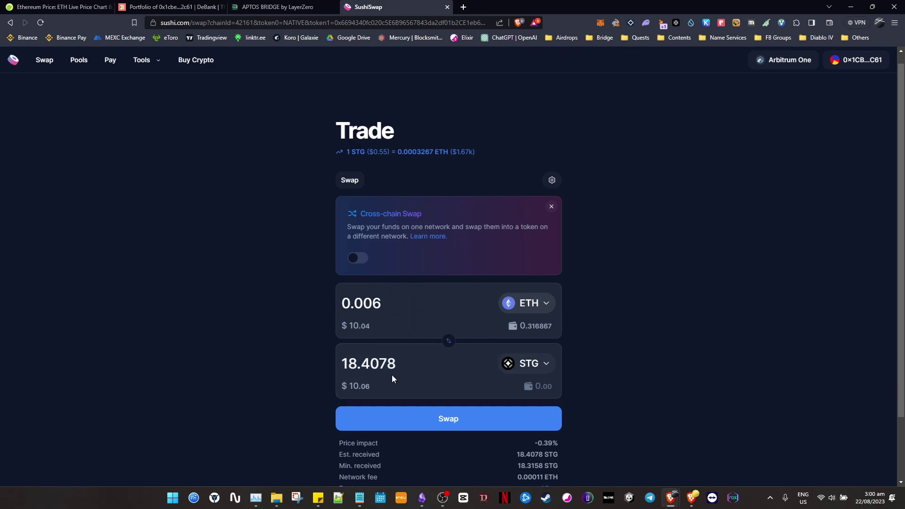
# Confirm the ETH-to-STG swap in MetaMask, receiving 18.4078 STG.
pyautogui.click(469, 418)
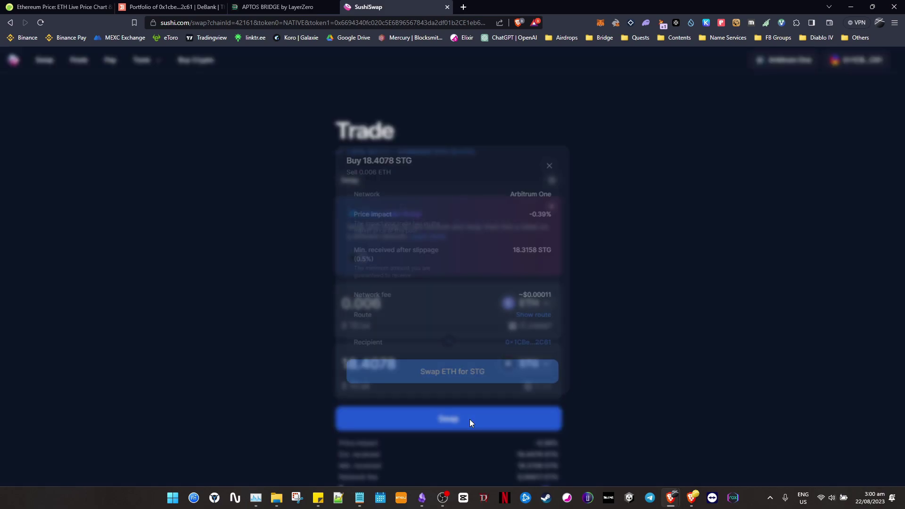
pyautogui.click(491, 369)
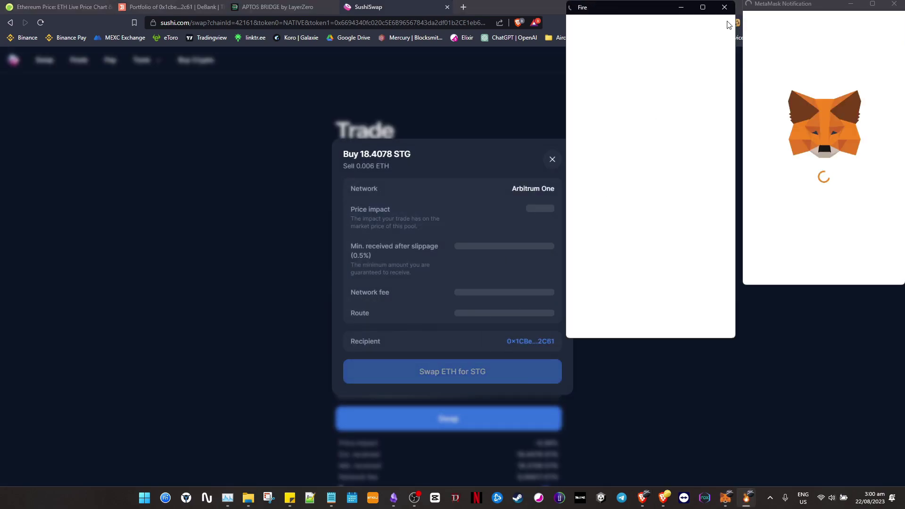
pyautogui.click(725, 8)
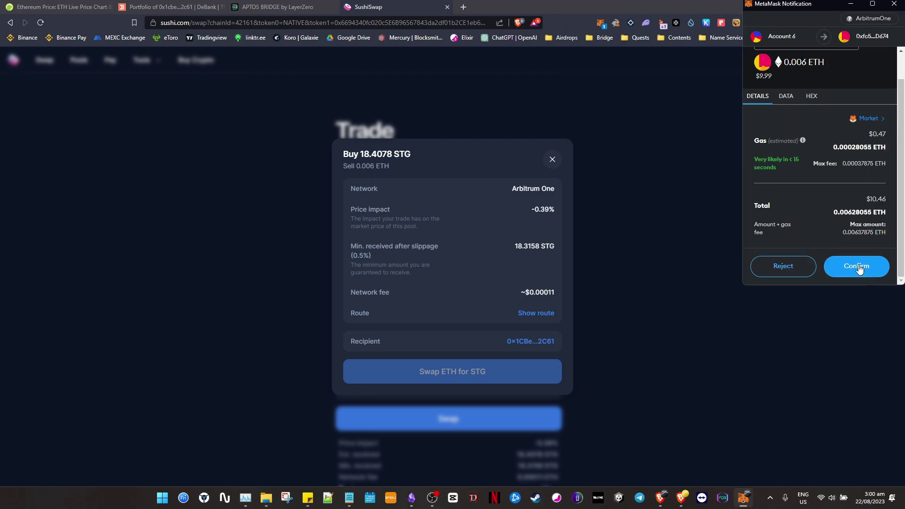
pyautogui.click(857, 267)
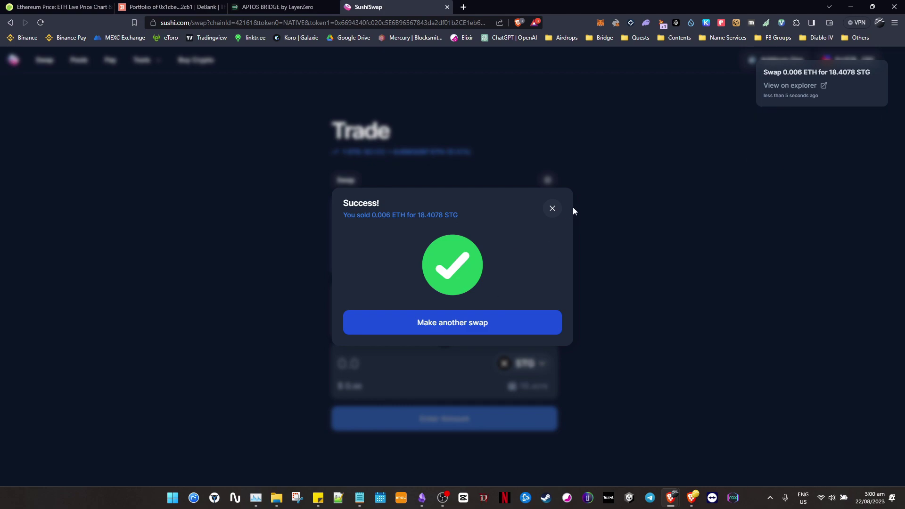
pyautogui.click(519, 327)
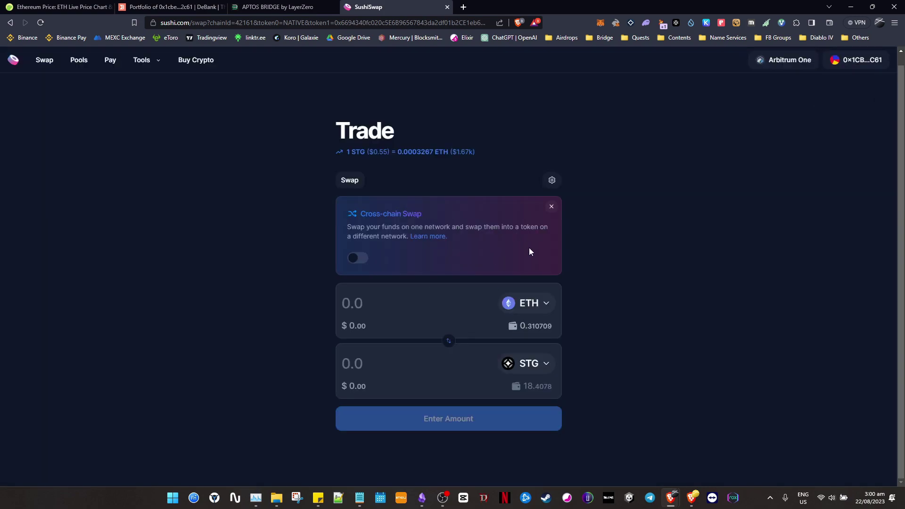
pyautogui.hotkey('alt', 'Tab')
# Tick the STG swap task, then set up a 0.006 ETH to USDC.e swap.
pyautogui.click(375, 221)
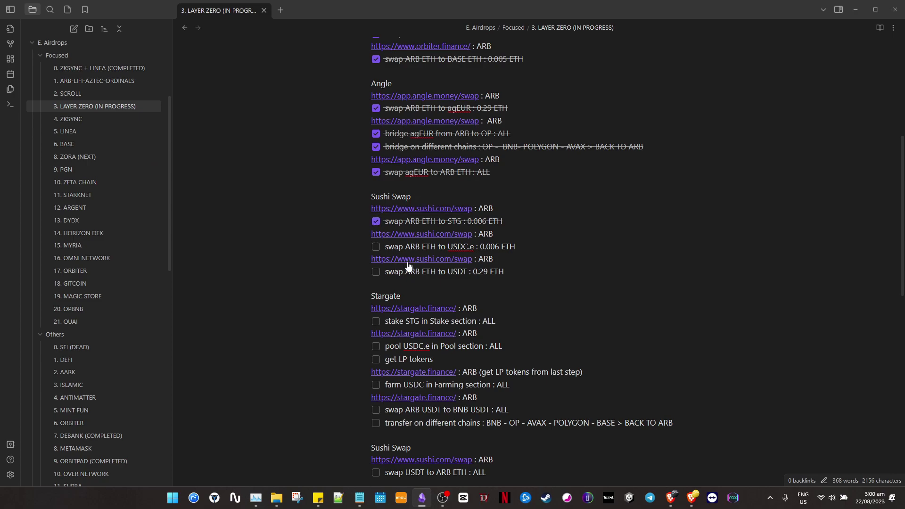
pyautogui.hotkey('alt', 'Tab')
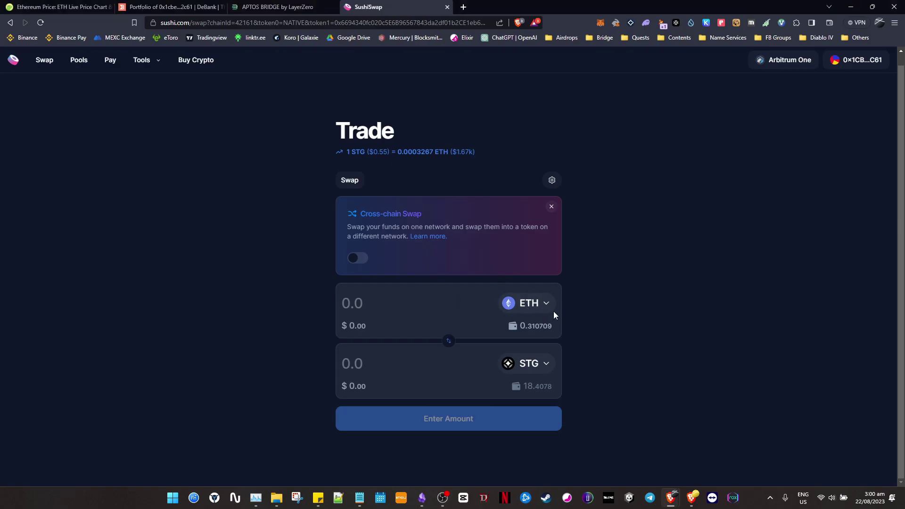
pyautogui.click(528, 361)
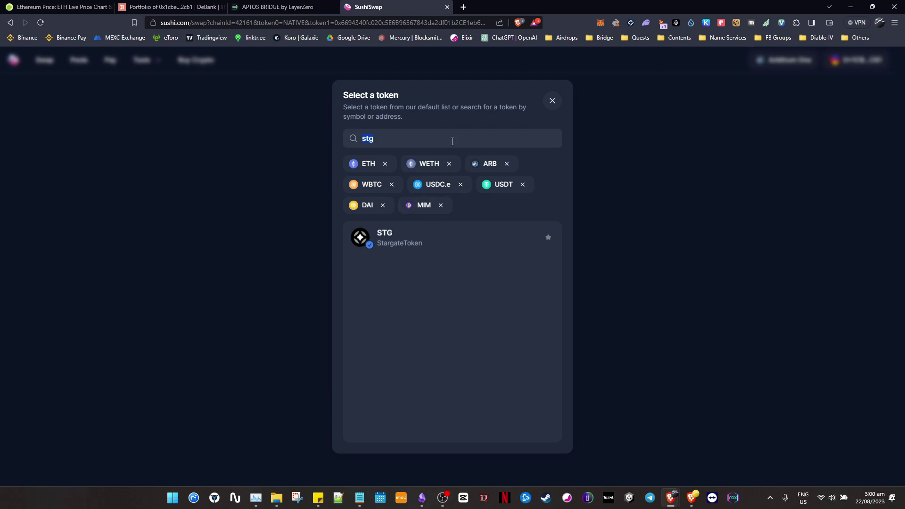
pyautogui.click(436, 187)
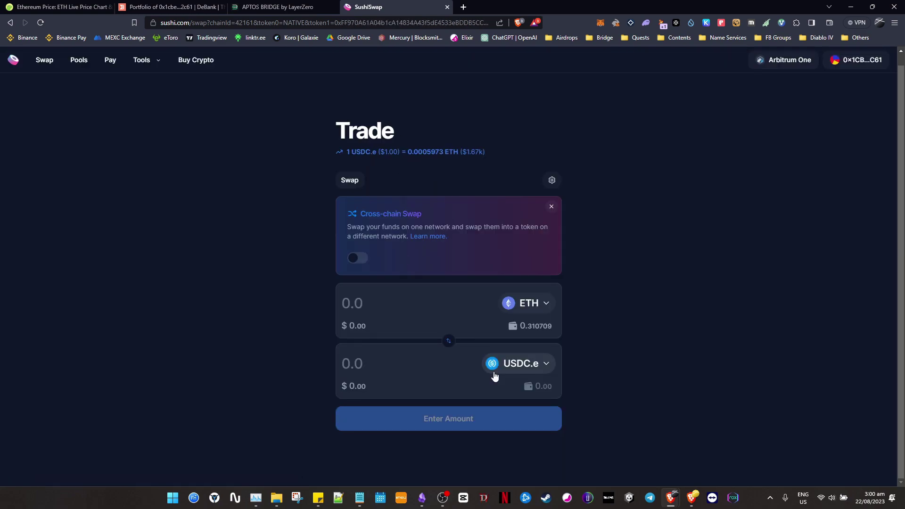
pyautogui.click(421, 309)
pyautogui.write('0.006')
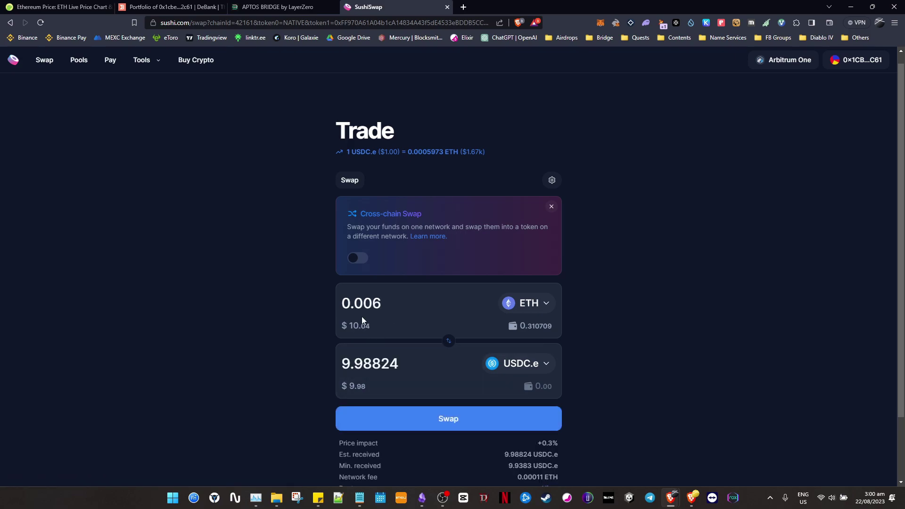
# Confirm the swap in MetaMask for 9.98824 USDC.e and tick the USDC.e task.
pyautogui.click(478, 421)
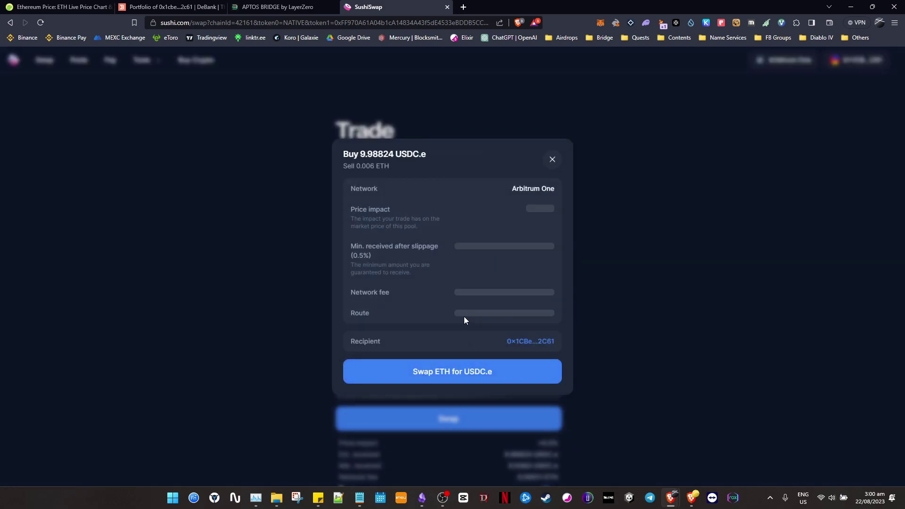
pyautogui.click(491, 371)
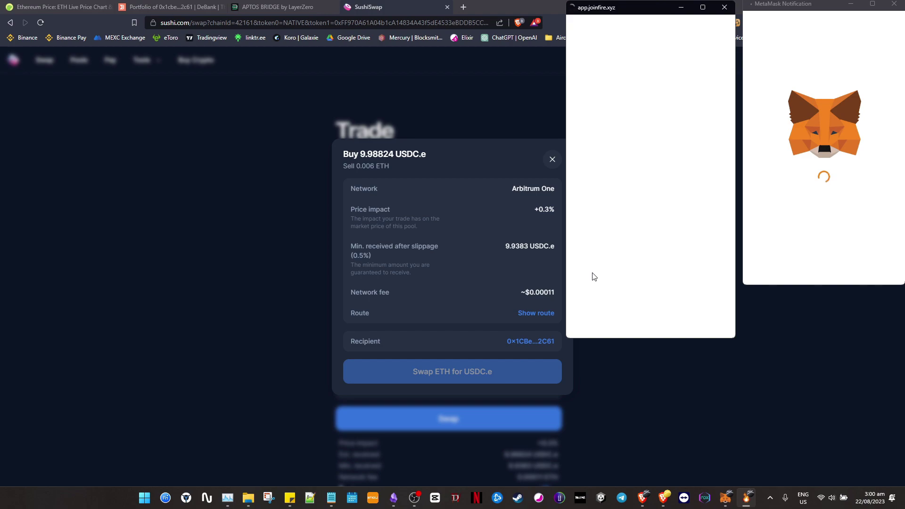
pyautogui.click(726, 7)
pyautogui.scroll(-1, 867, 278)
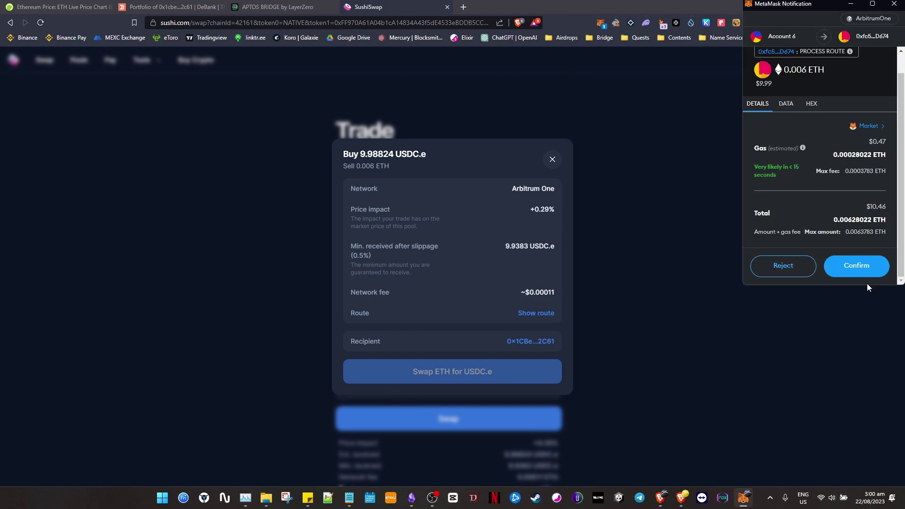
pyautogui.click(847, 265)
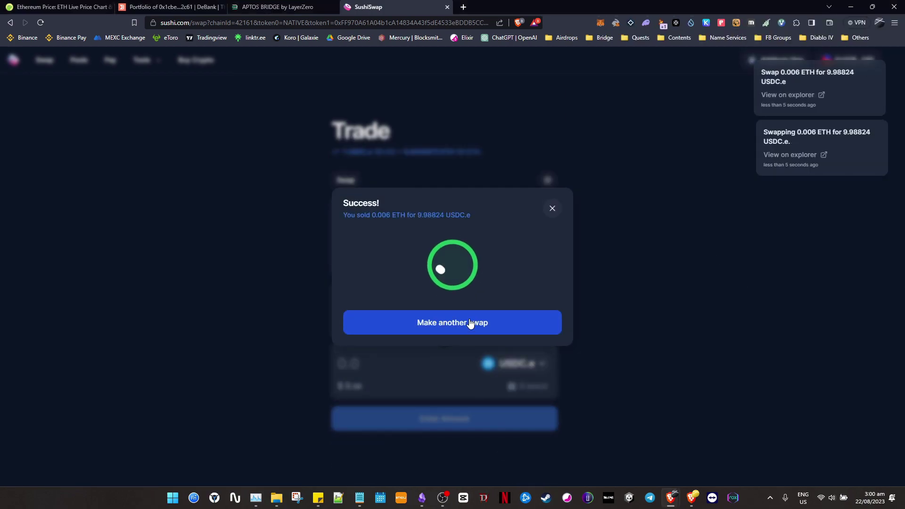
pyautogui.click(552, 208)
pyautogui.hotkey('alt', 'Tab')
pyautogui.click(377, 247)
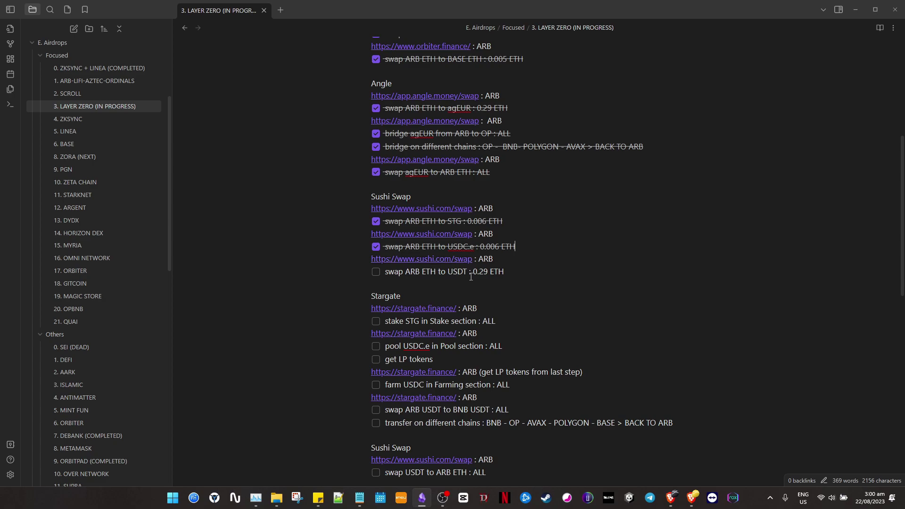
# Select and review the USDT swap task line and the multi-chain bridge line in the note.
pyautogui.moveTo(411, 272)
pyautogui.mouseDown()
pyautogui.moveTo(457, 272)
pyautogui.moveTo(406, 272)
pyautogui.mouseUp()
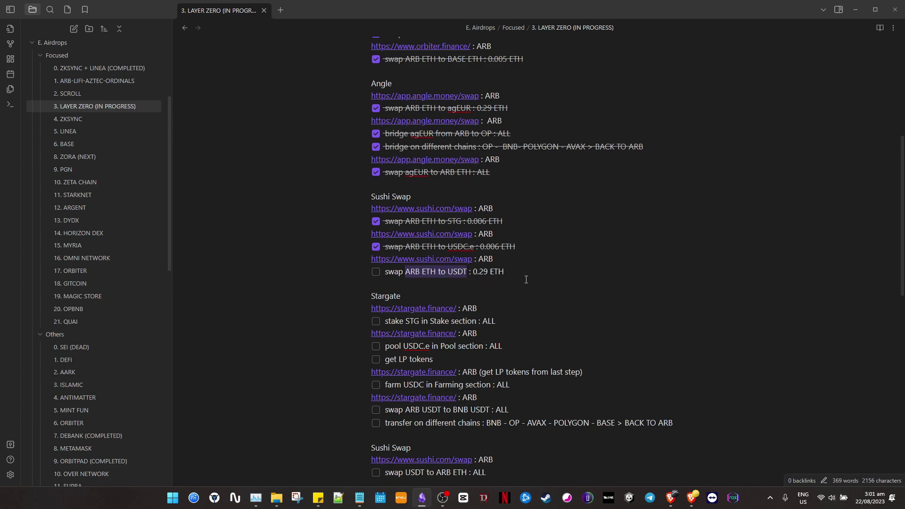
pyautogui.moveTo(503, 272); pyautogui.dragTo(369, 273)
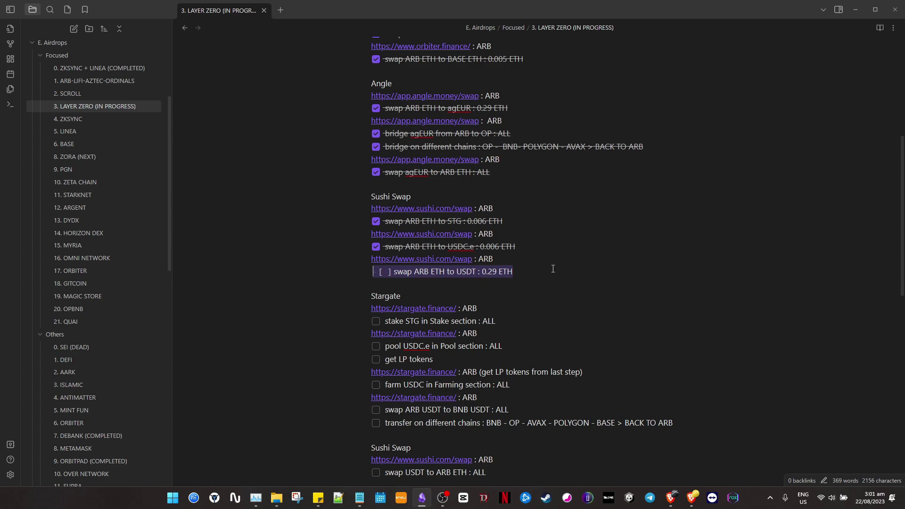
pyautogui.click(548, 263)
pyautogui.moveTo(534, 277); pyautogui.dragTo(360, 274)
pyautogui.moveTo(658, 152); pyautogui.dragTo(372, 150)
pyautogui.click(507, 236)
pyautogui.click(507, 280)
# Open the SushiSwap page and enter a 0.29 ETH to USDT swap.
pyautogui.click(425, 260)
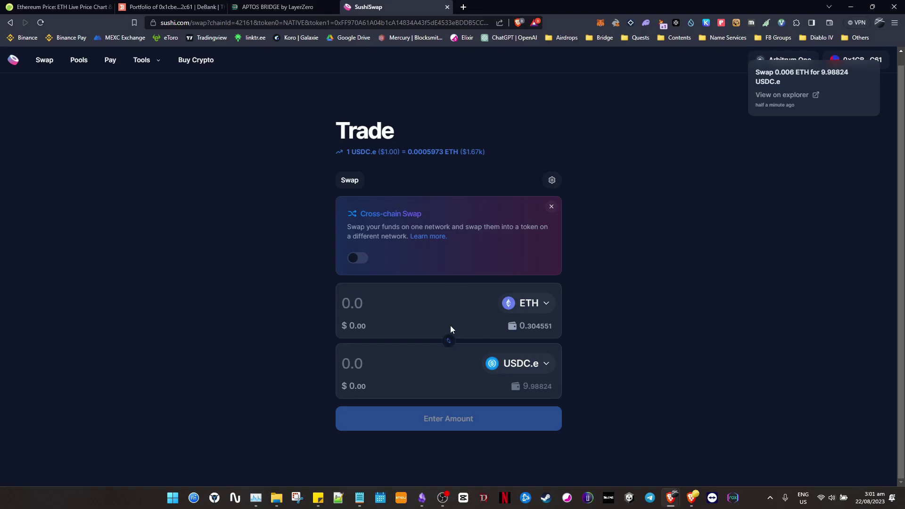
pyautogui.click(398, 302)
pyautogui.write('0.0')
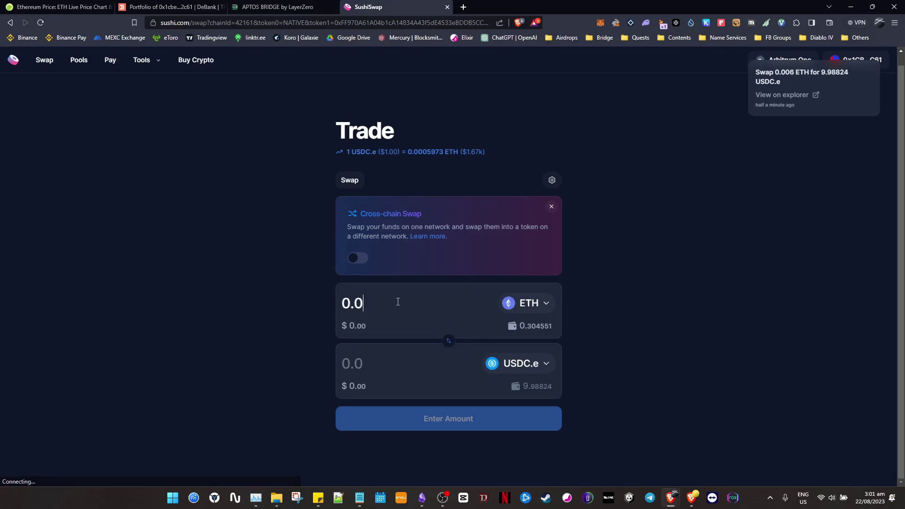
pyautogui.press('BackSpace')
pyautogui.write('29')
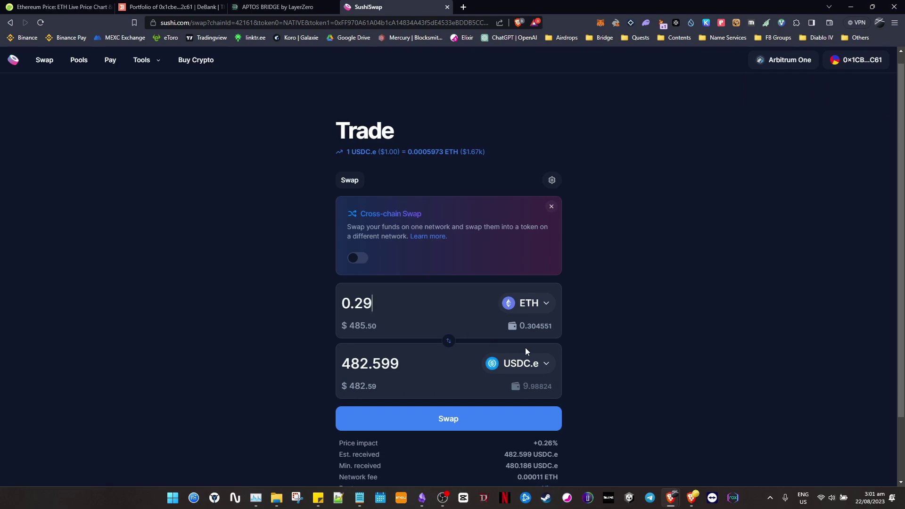
pyautogui.click(545, 364)
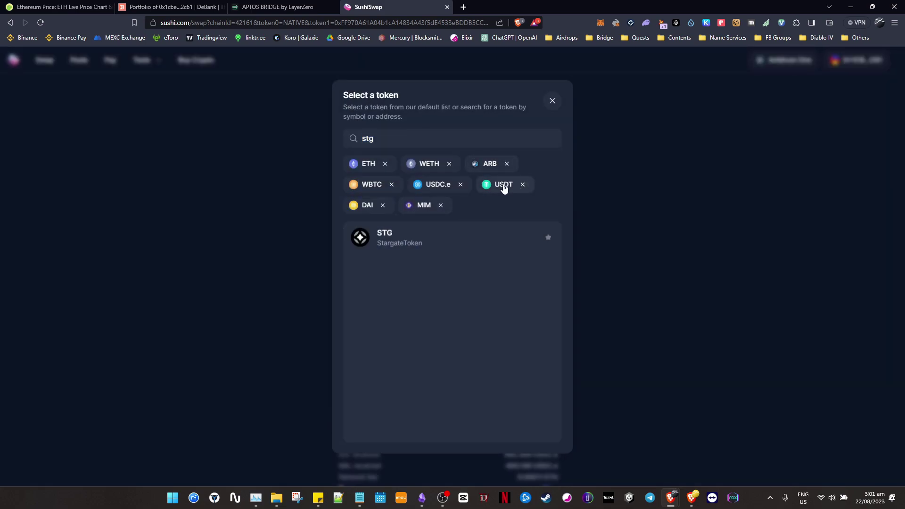
pyautogui.click(503, 185)
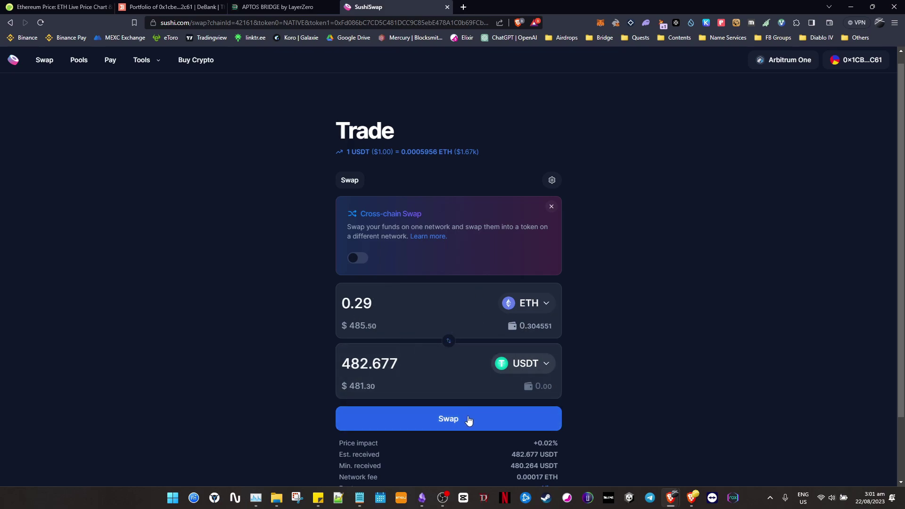
# Check 0.01 ETH in the price converter, then submit the 0.29 ETH to USDT swap for confirmation.
pyautogui.click(76, 3)
pyautogui.click(660, 318)
pyautogui.write('0.01')
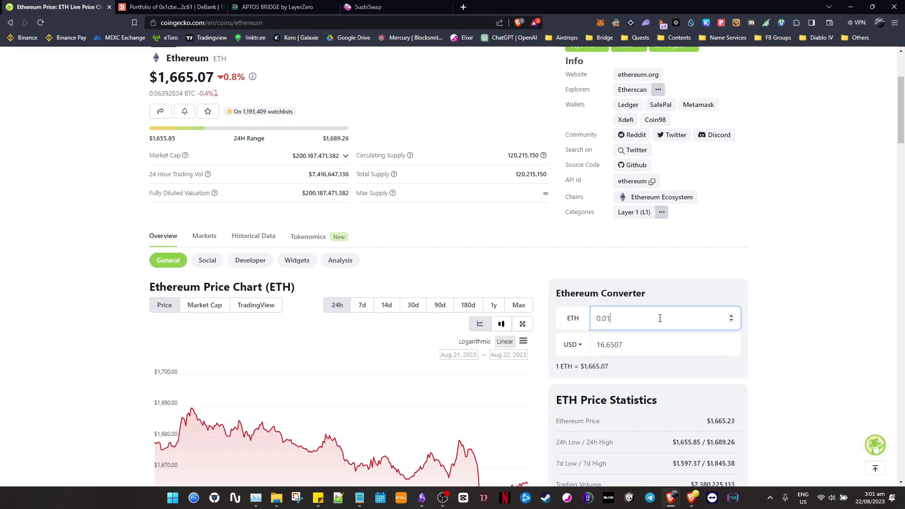
pyautogui.click(373, 7)
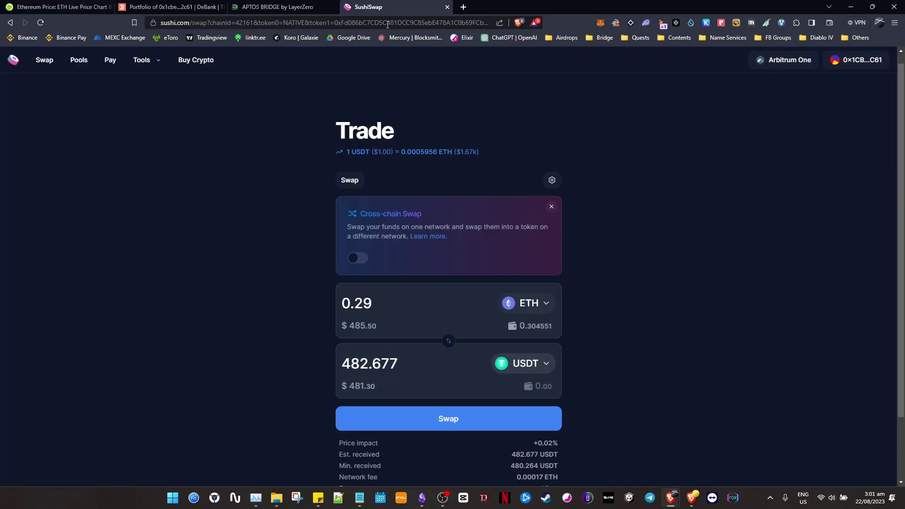
pyautogui.click(478, 424)
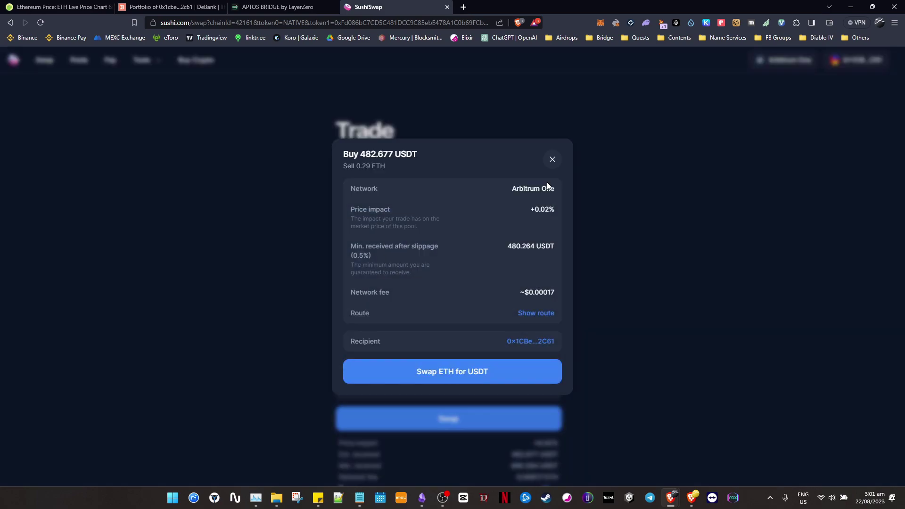
pyautogui.click(483, 374)
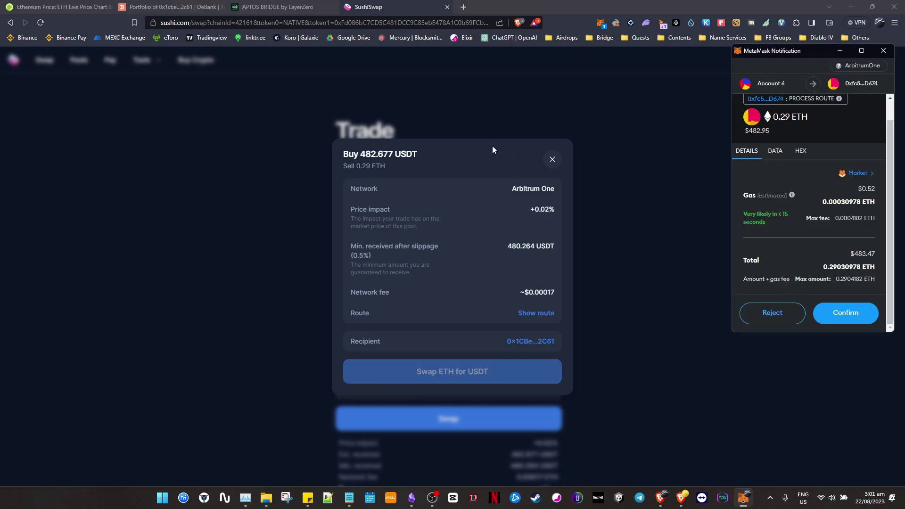
pyautogui.scroll(1, 786, 135)
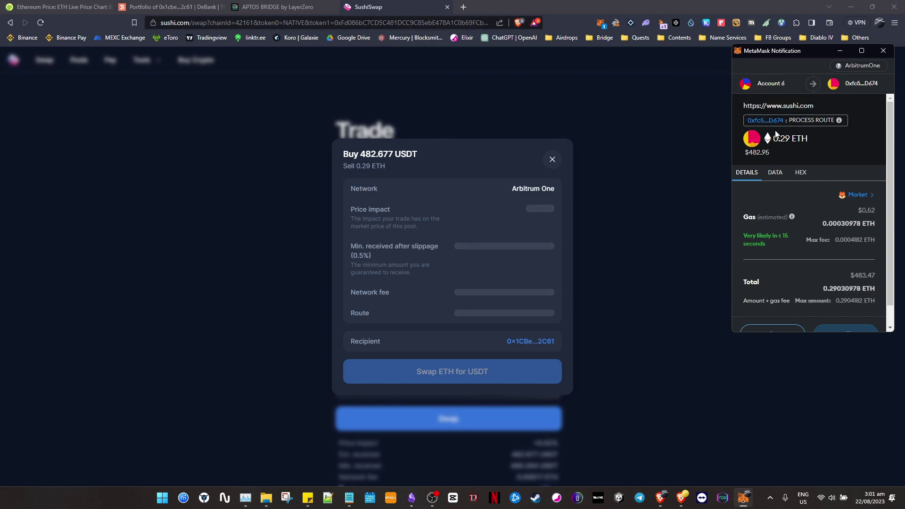
pyautogui.click(175, 7)
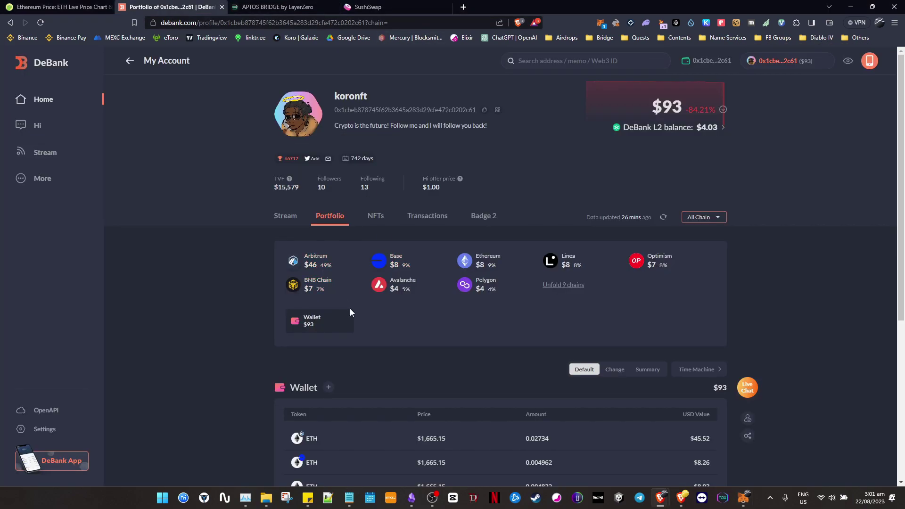
# Scroll the DeBank holdings, then reject the 0.29 ETH swap in MetaMask and close the review.
pyautogui.scroll(-3, 350, 311)
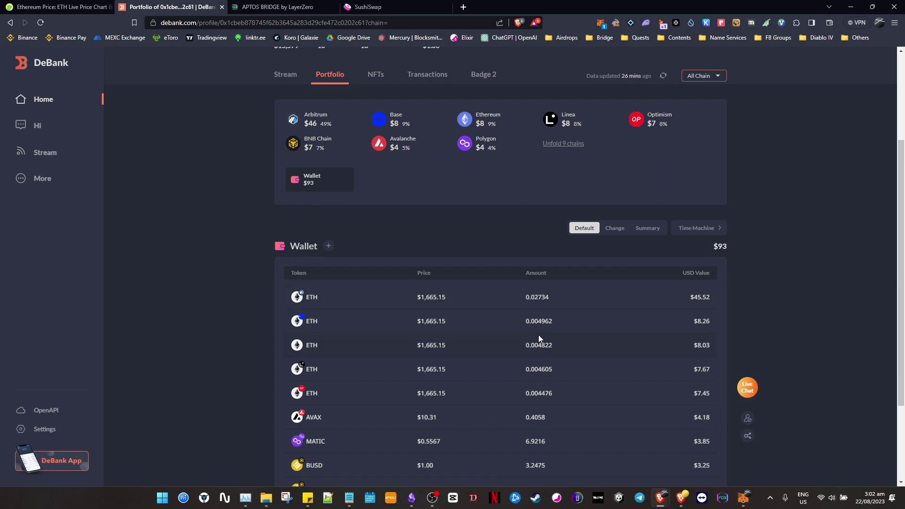
pyautogui.scroll(3, 541, 340)
pyautogui.click(370, 6)
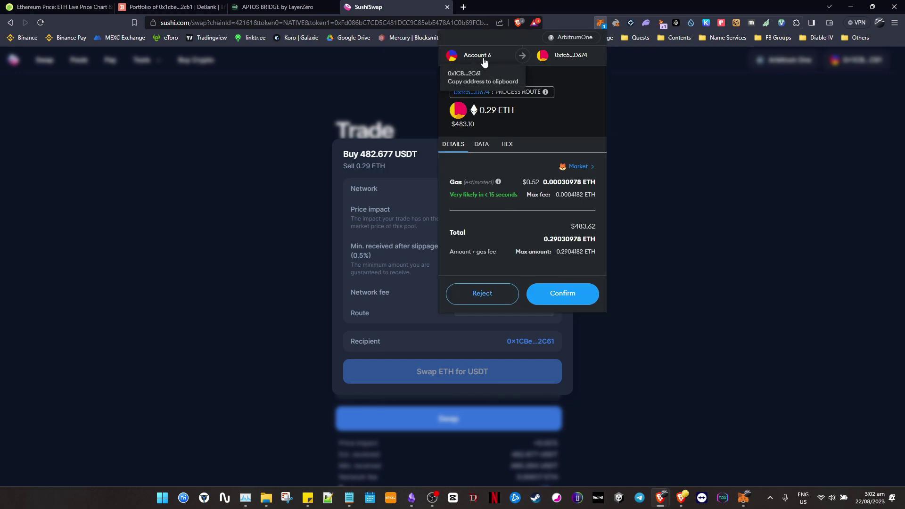
pyautogui.click(499, 295)
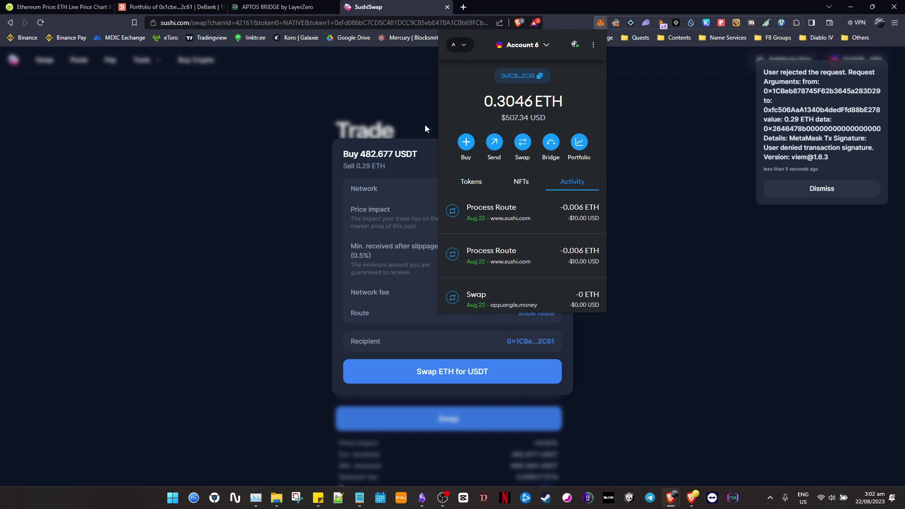
pyautogui.click(264, 102)
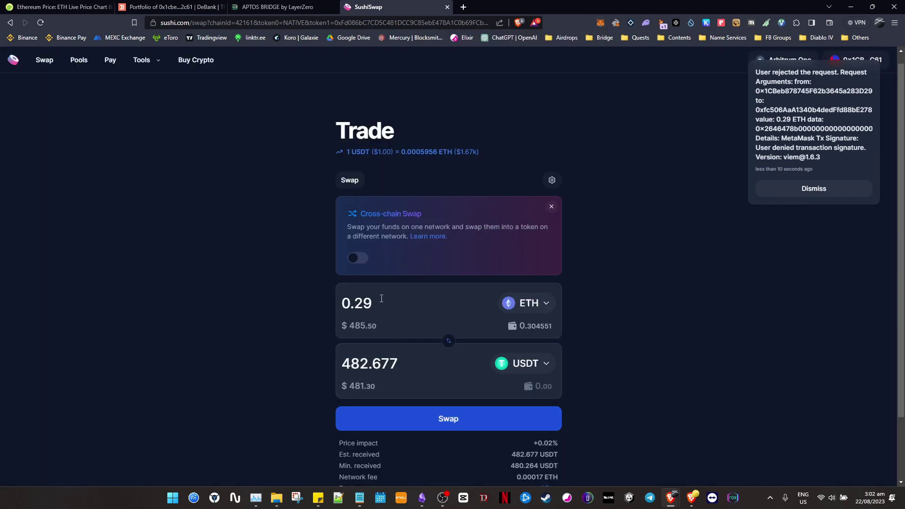
pyautogui.hotkey('alt', 'Tab')
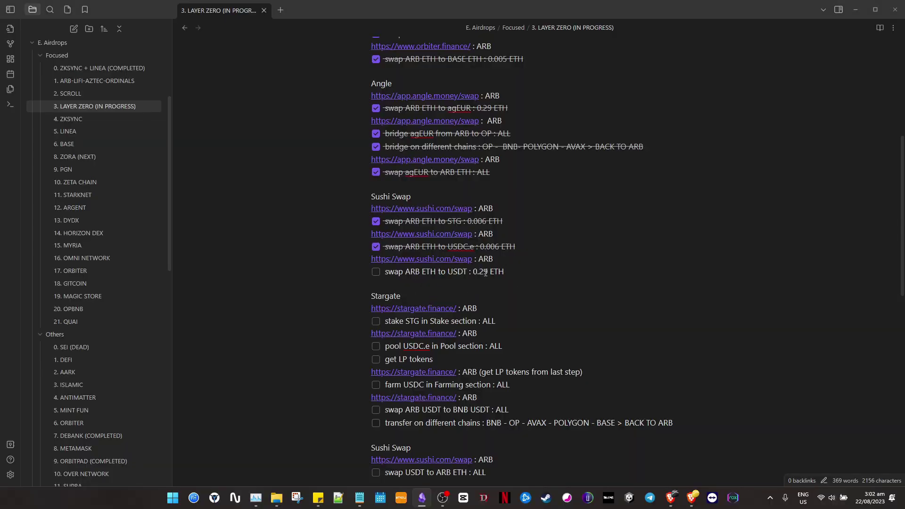
# Revise the ETH amount in the USDT task and change SushiSwap's sell amount to 0.27 ETH.
pyautogui.hotkey('alt', 'Tab')
pyautogui.hotkey('alt', 'Tab')
pyautogui.doubleClick(486, 271)
pyautogui.write('28')
pyautogui.hotkey('alt', 'Tab')
pyautogui.click(394, 300)
pyautogui.press('BackSpace')
pyautogui.write('7')
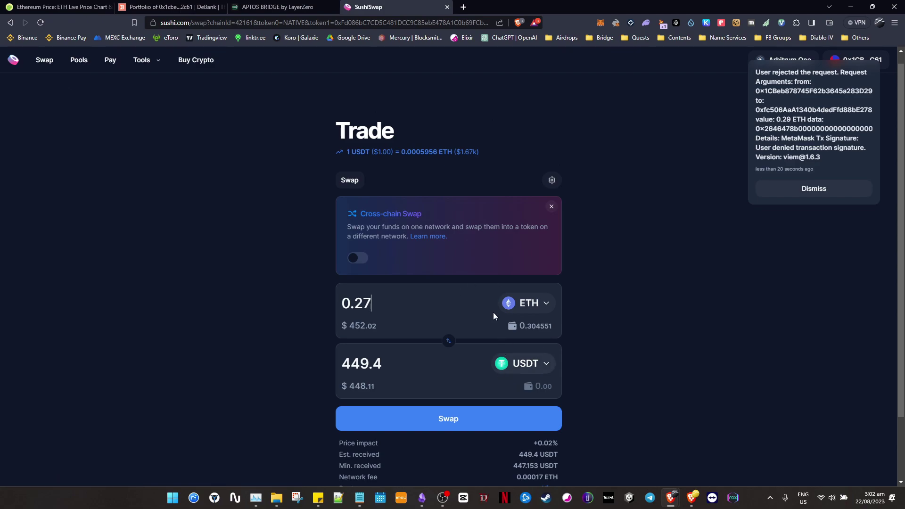
pyautogui.hotkey('alt', 'Tab')
pyautogui.hotkey('alt', 'Tab')
# Update the ETH converter amount, then swap 0.27 ETH for 449.4 USDT, approving it in MetaMask.
pyautogui.click(57, 7)
pyautogui.click(614, 312)
pyautogui.press('BackSpace')
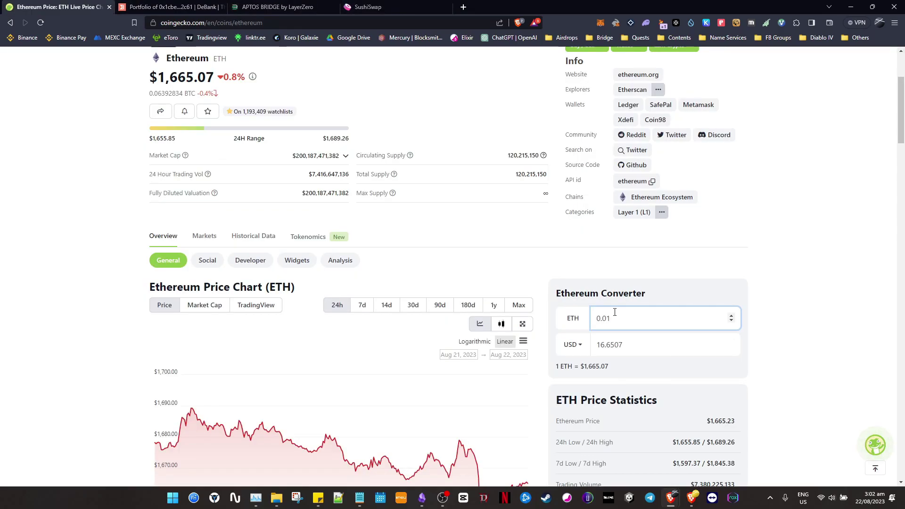
pyautogui.write('2')
pyautogui.click(368, 6)
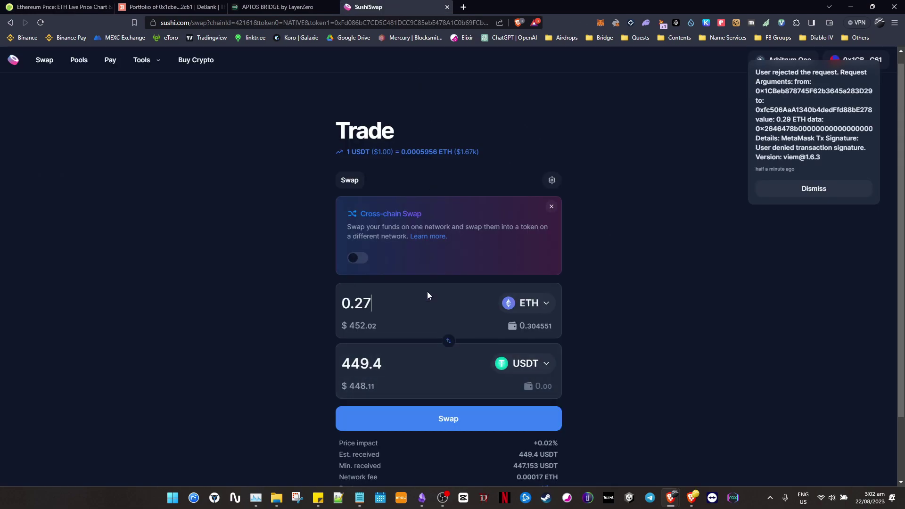
pyautogui.click(468, 414)
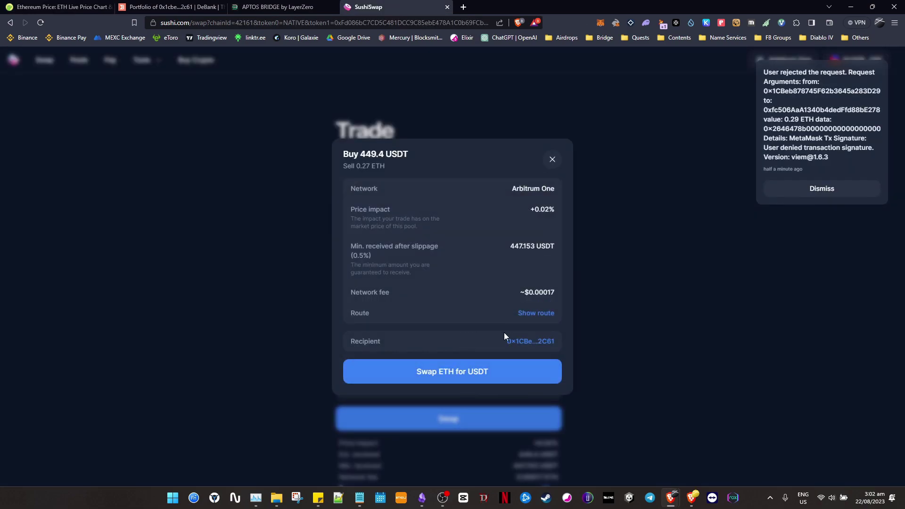
pyautogui.click(514, 377)
pyautogui.click(857, 270)
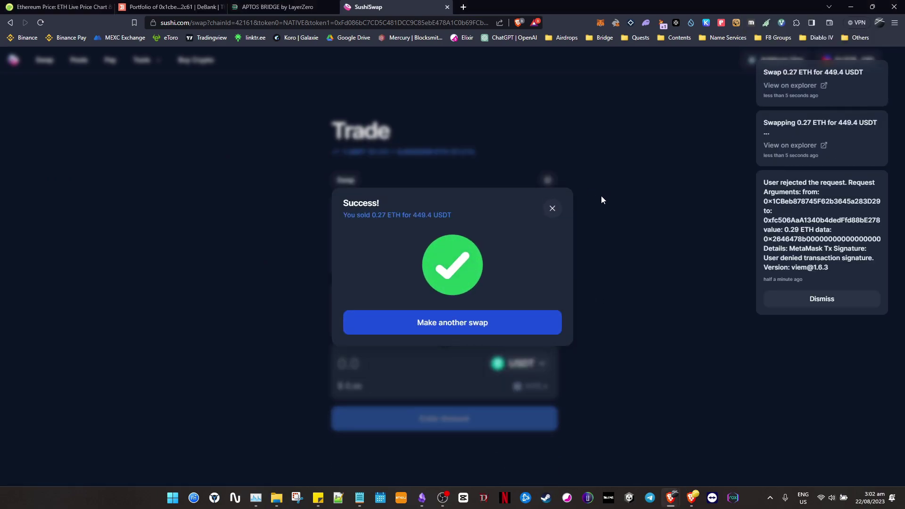
pyautogui.click(494, 323)
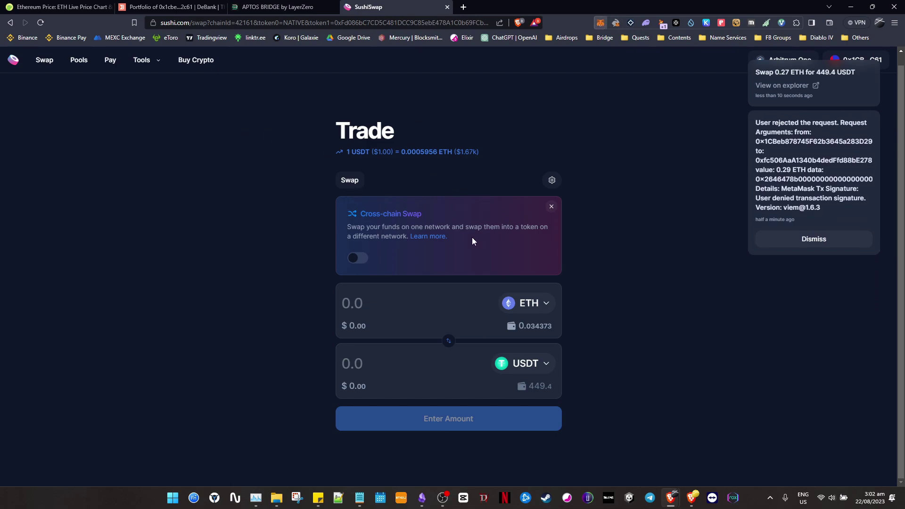
# Check MetaMask's tokens and activity to confirm the 0.27 ETH swap, leaving 0.0344 ETH.
pyautogui.click(600, 22)
pyautogui.click(470, 184)
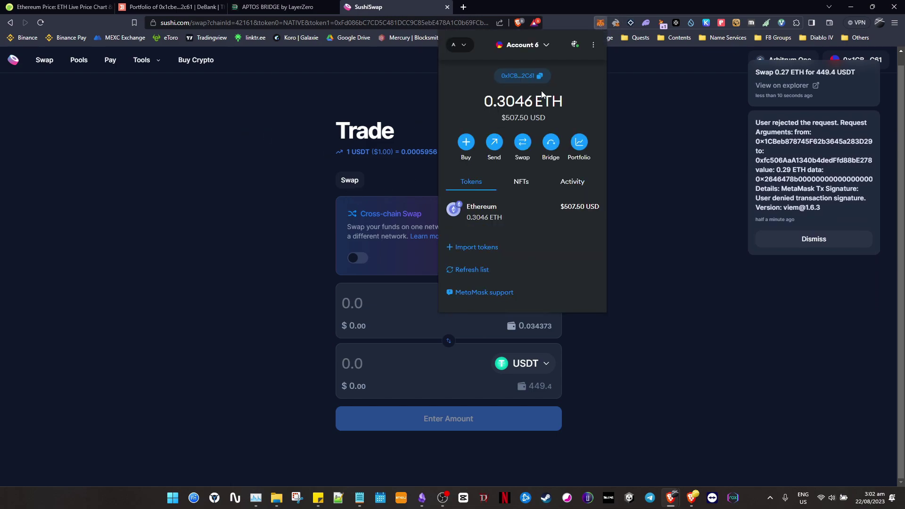
pyautogui.click(576, 186)
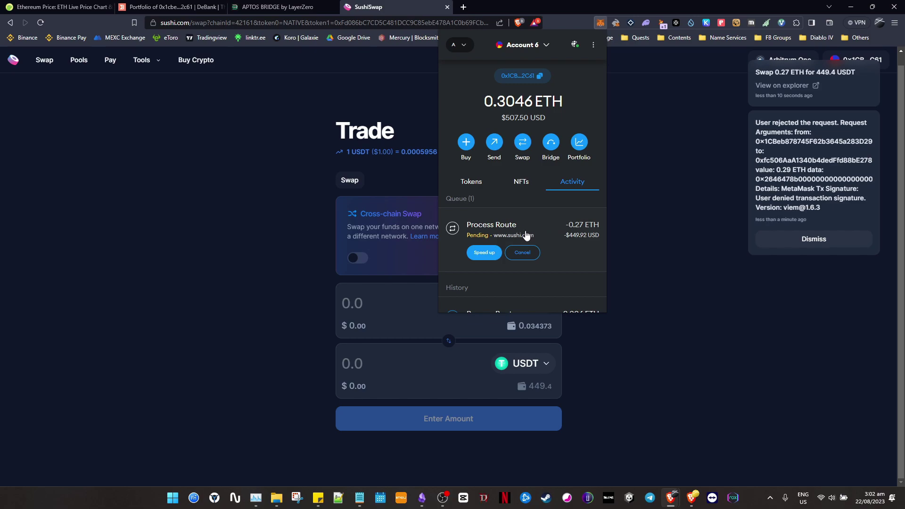
pyautogui.click(817, 249)
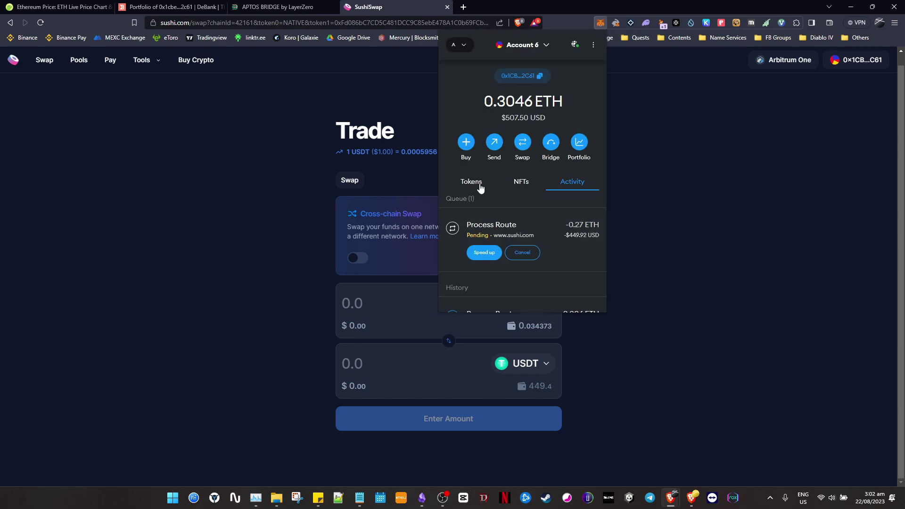
pyautogui.click(183, 253)
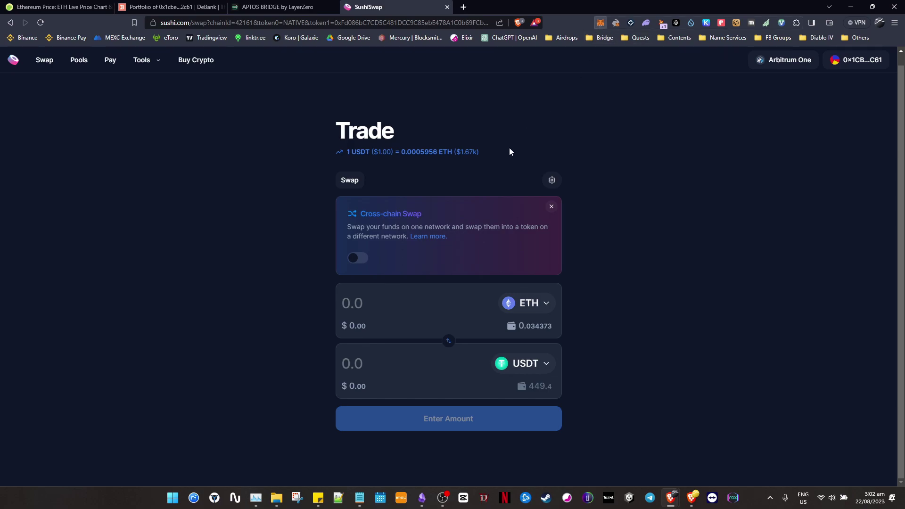
pyautogui.click(600, 22)
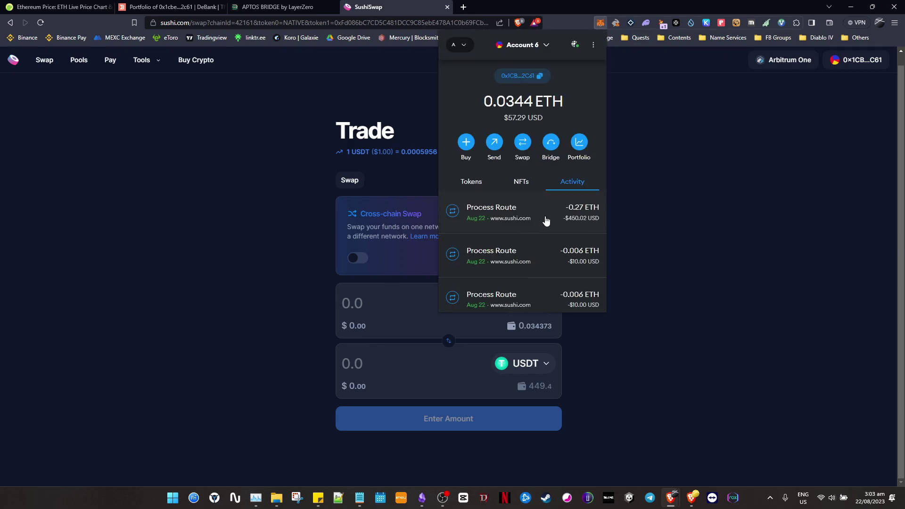
pyautogui.click(471, 183)
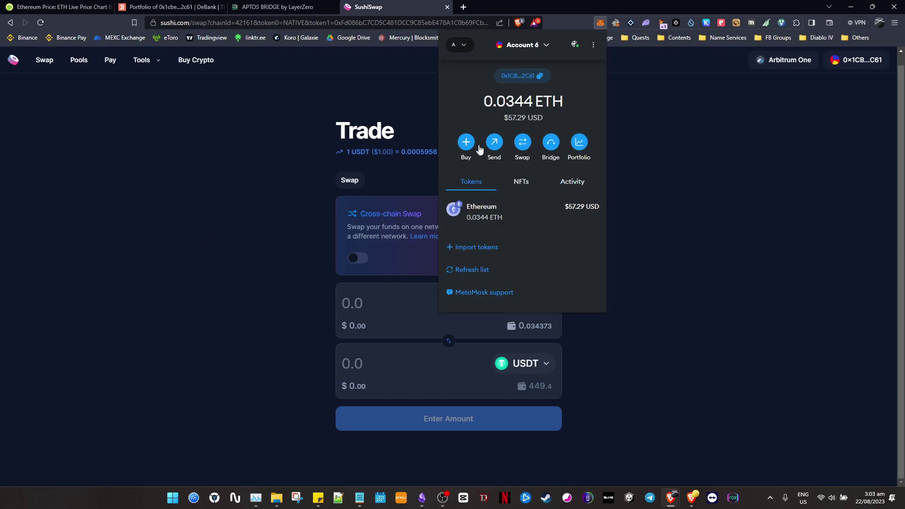
pyautogui.click(122, 208)
pyautogui.hotkey('alt', 'Tab')
# Tick the 'swap ARB ETH to USDT' task and follow the stargate.finance link.
pyautogui.click(378, 273)
pyautogui.click(376, 272)
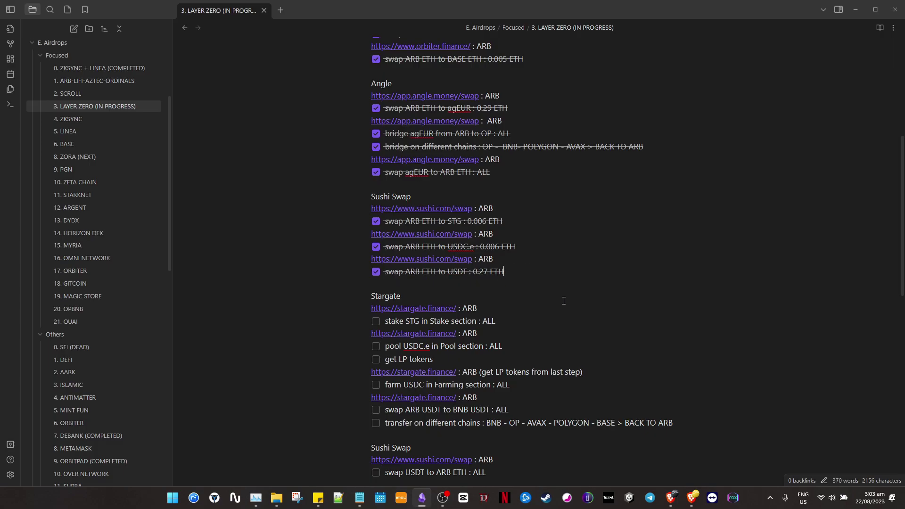
pyautogui.scroll(-1, 560, 297)
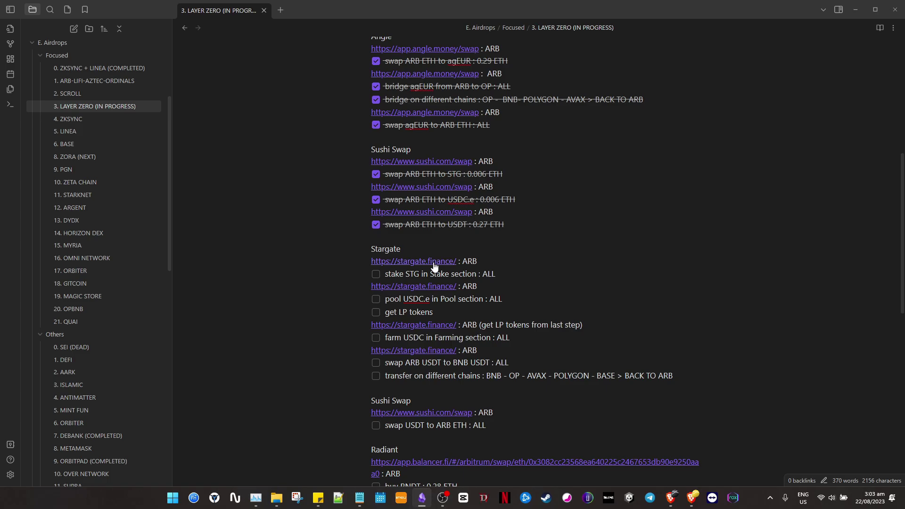
pyautogui.click(434, 265)
pyautogui.hotkey('alt', 'Tab')
pyautogui.hotkey('alt', 'Tab')
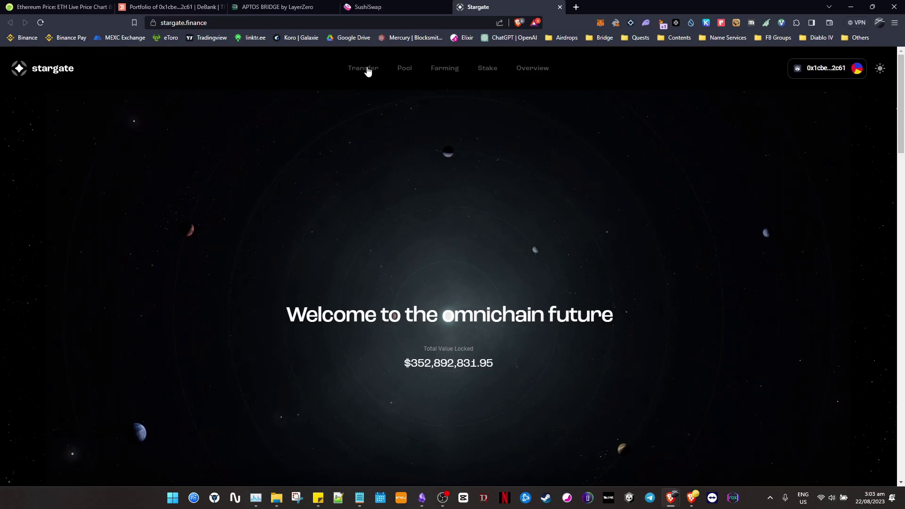
# Fill Stargate's Arbitrum STG stake form with the full 18.40 STG for 12 months.
pyautogui.click(486, 68)
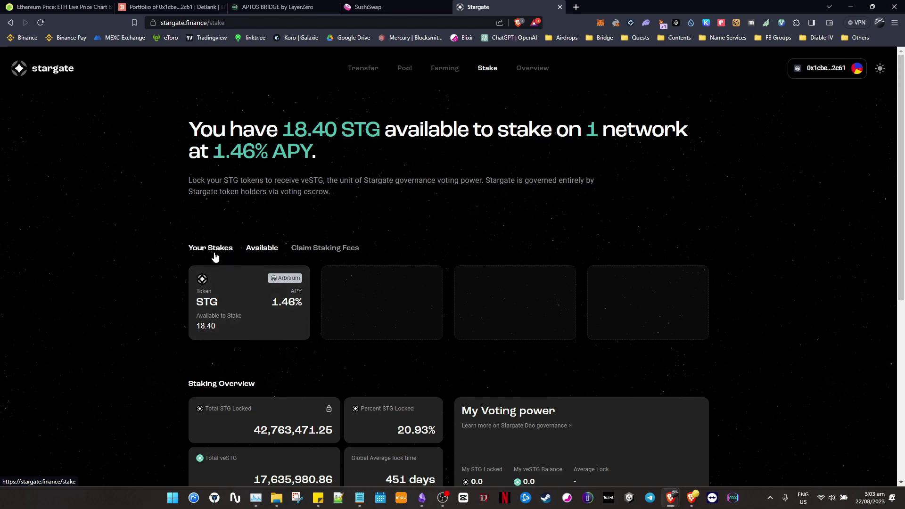
pyautogui.scroll(-2, 202, 251)
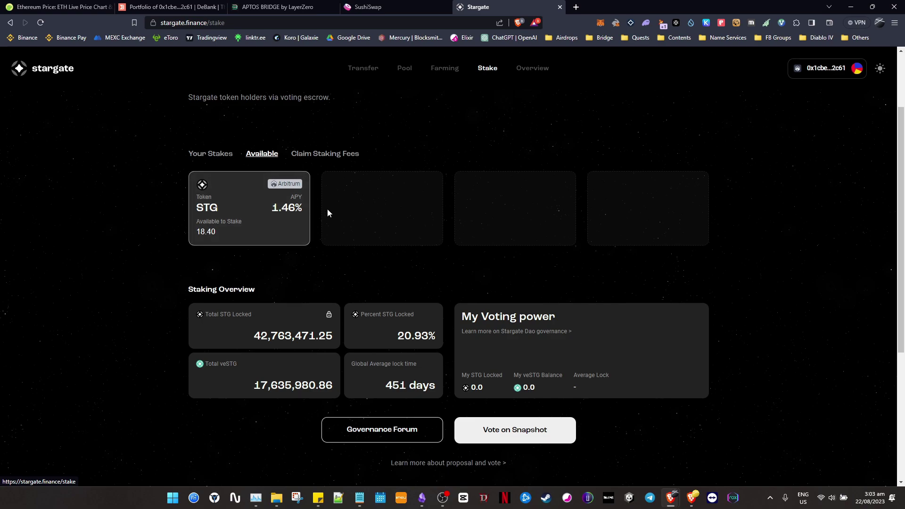
pyautogui.click(221, 155)
pyautogui.click(267, 157)
pyautogui.click(284, 210)
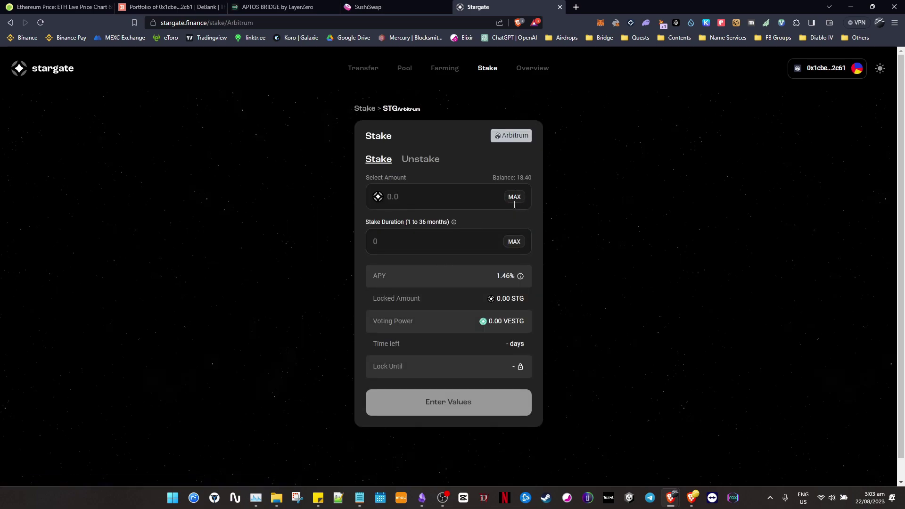
pyautogui.click(514, 197)
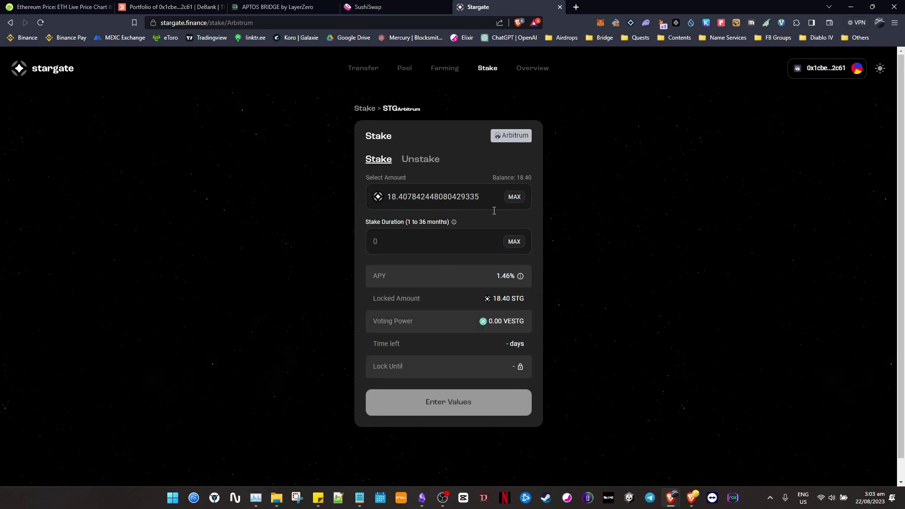
pyautogui.click(414, 243)
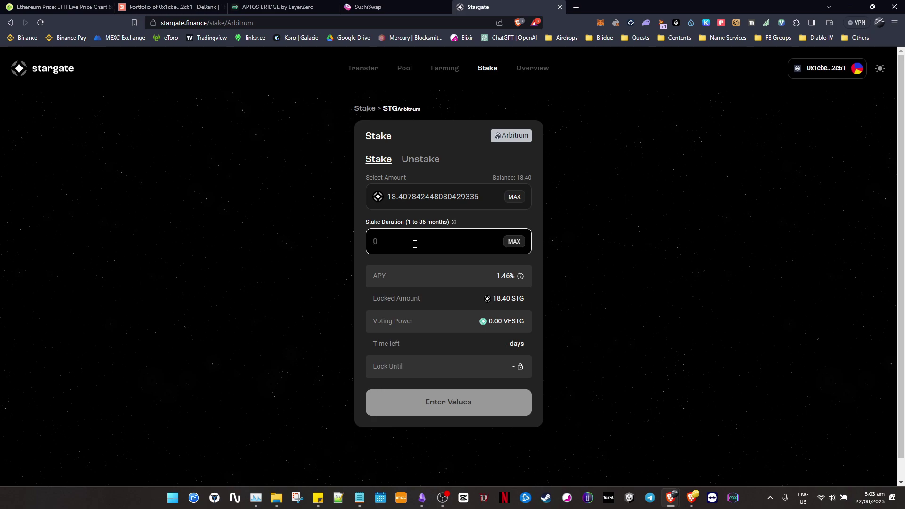
pyautogui.write('12')
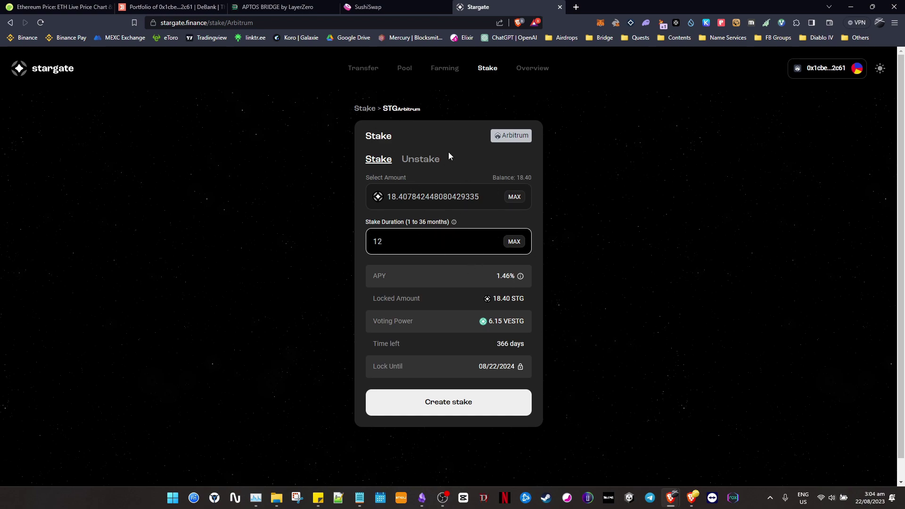
# Start the STG stake and approve STG spending in MetaMask with the cap set to Max.
pyautogui.click(484, 408)
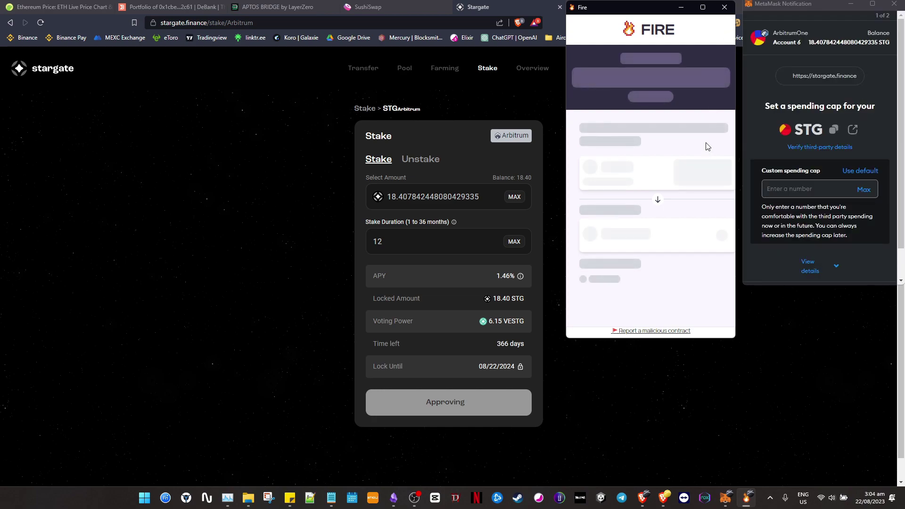
pyautogui.click(724, 7)
pyautogui.click(864, 189)
pyautogui.scroll(-2, 861, 235)
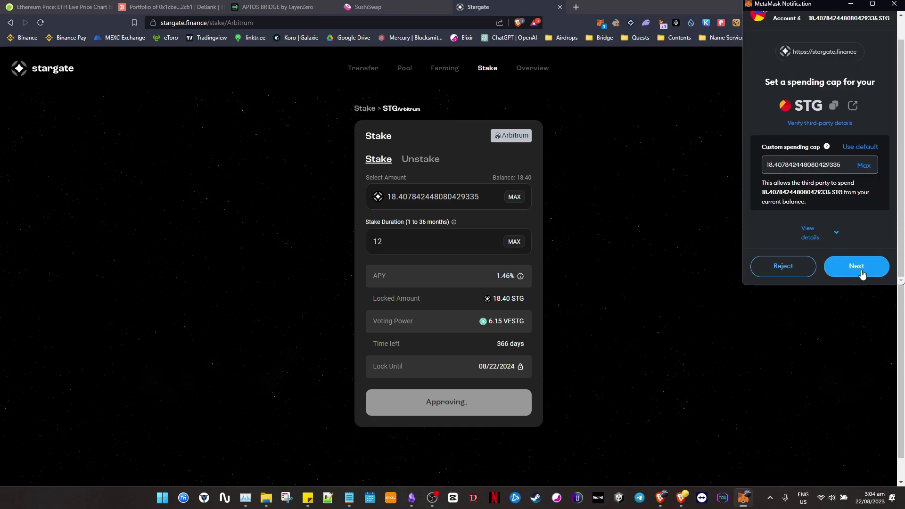
pyautogui.click(860, 264)
pyautogui.scroll(-1, 878, 251)
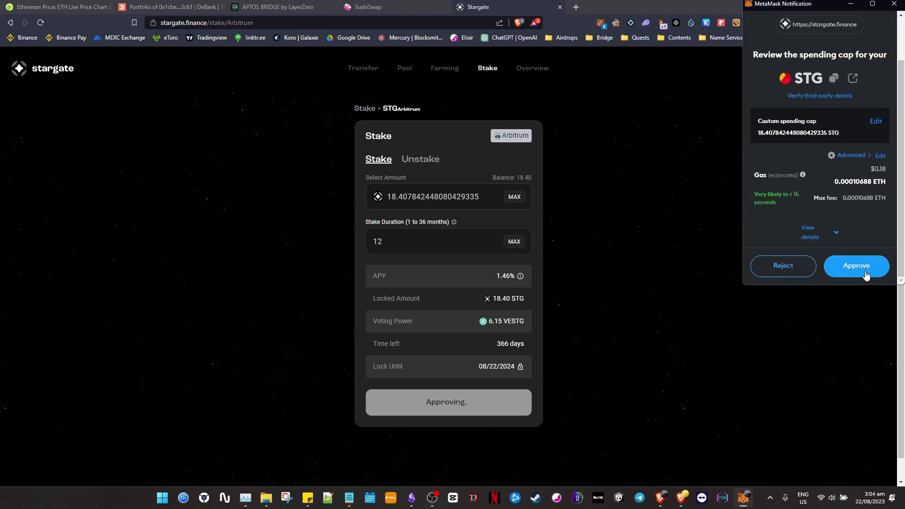
pyautogui.click(869, 266)
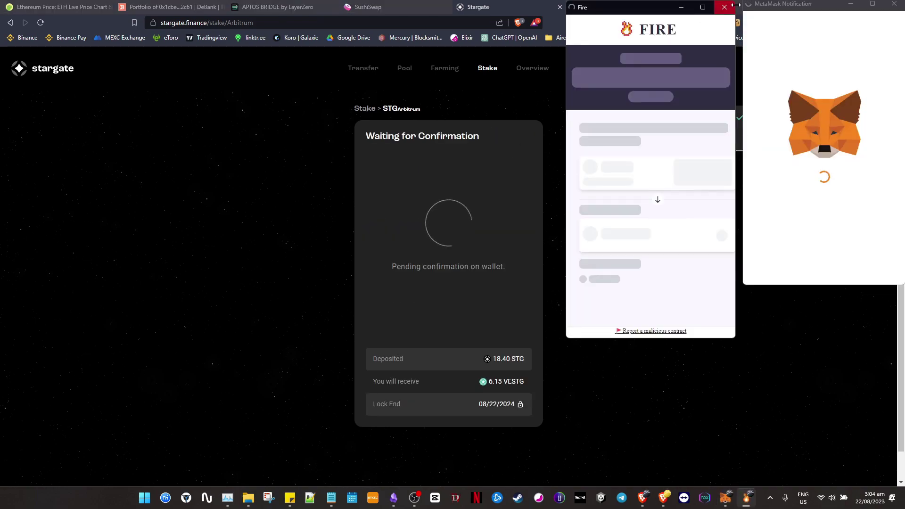
# Confirm the CREATE_LOCK transaction locking 18.40 STG until 08/22/2024 for 6.15 veSTG.
pyautogui.click(726, 6)
pyautogui.click(878, 260)
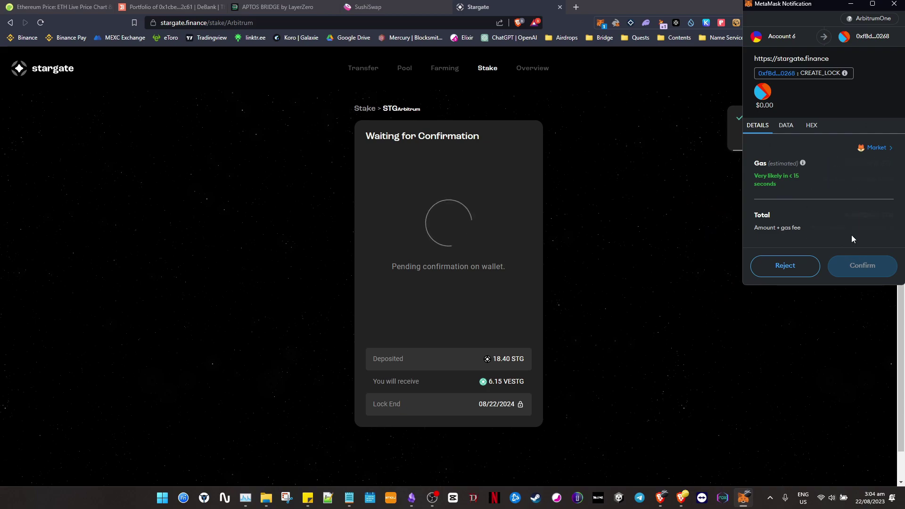
pyautogui.click(872, 267)
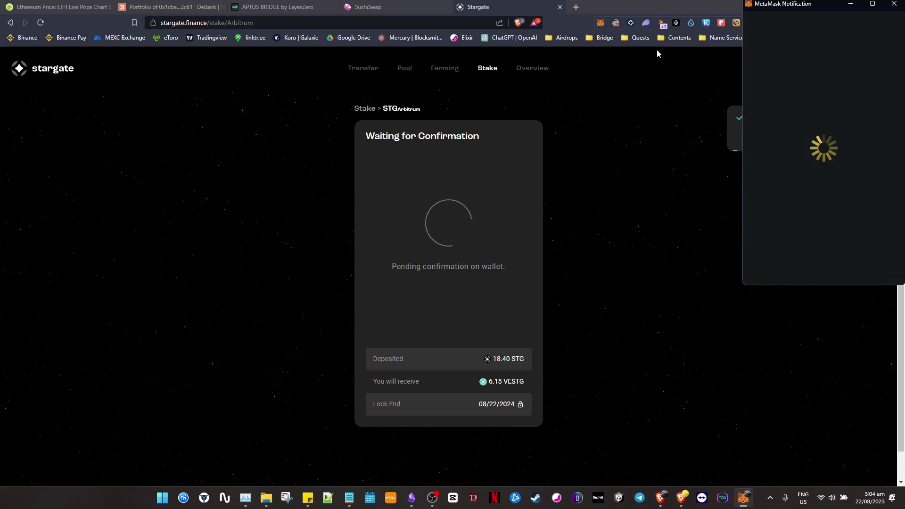
pyautogui.click(603, 22)
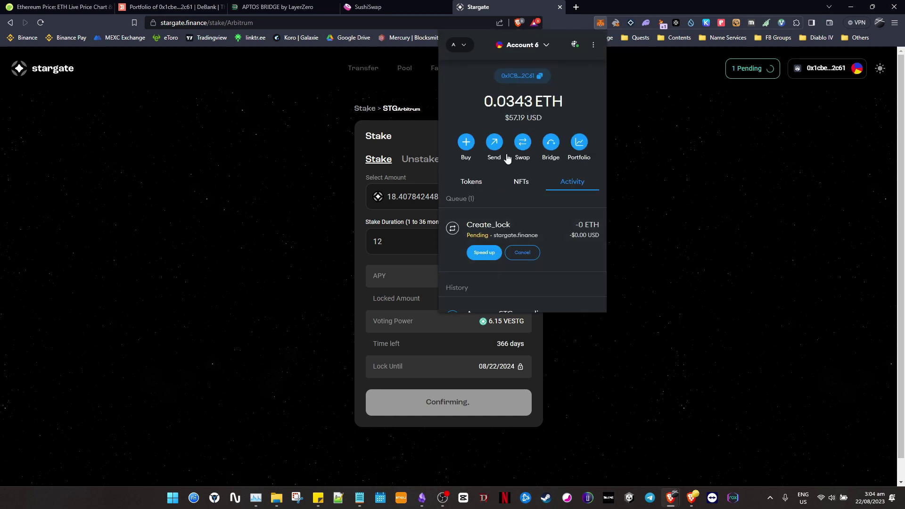
pyautogui.click(471, 183)
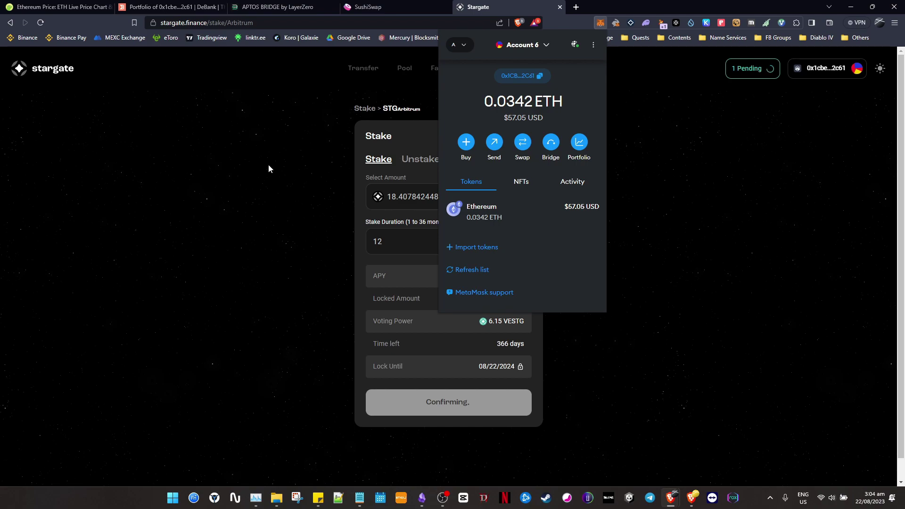
pyautogui.click(253, 181)
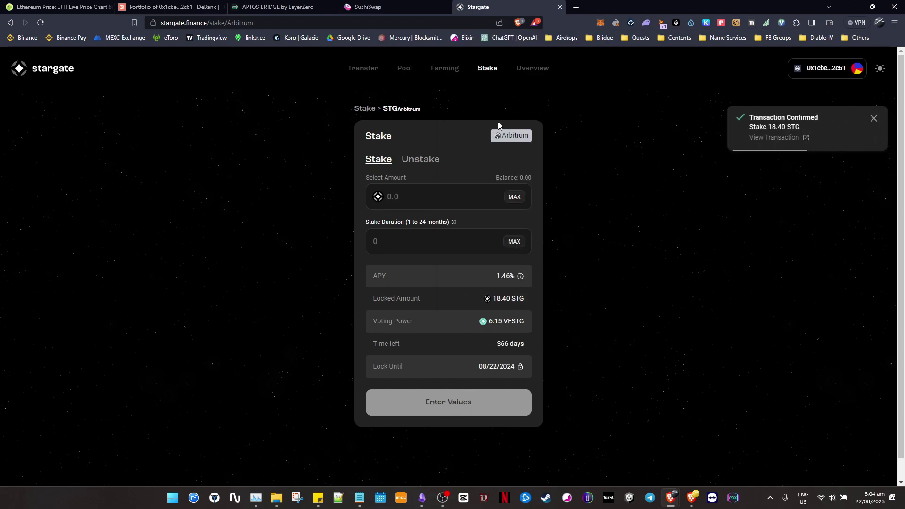
pyautogui.click(487, 69)
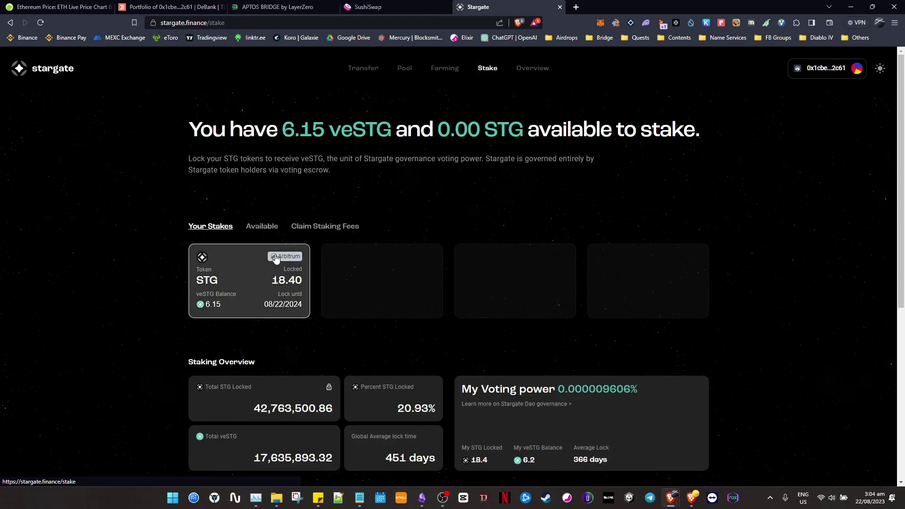
# Check that 18.40 STG appears under Your Stakes, then tick 'stake STG in Stake section : ALL' in Obsidian.
pyautogui.click(262, 227)
pyautogui.click(211, 227)
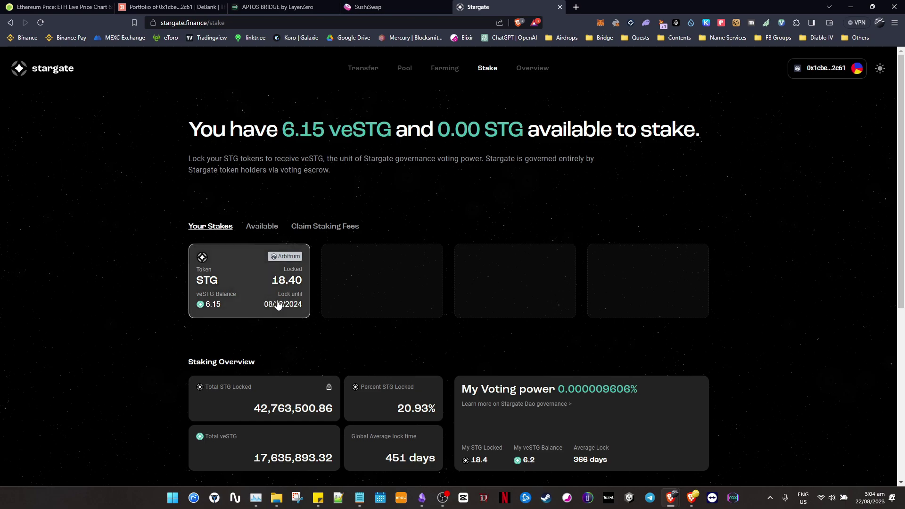
pyautogui.hotkey('alt', 'Tab')
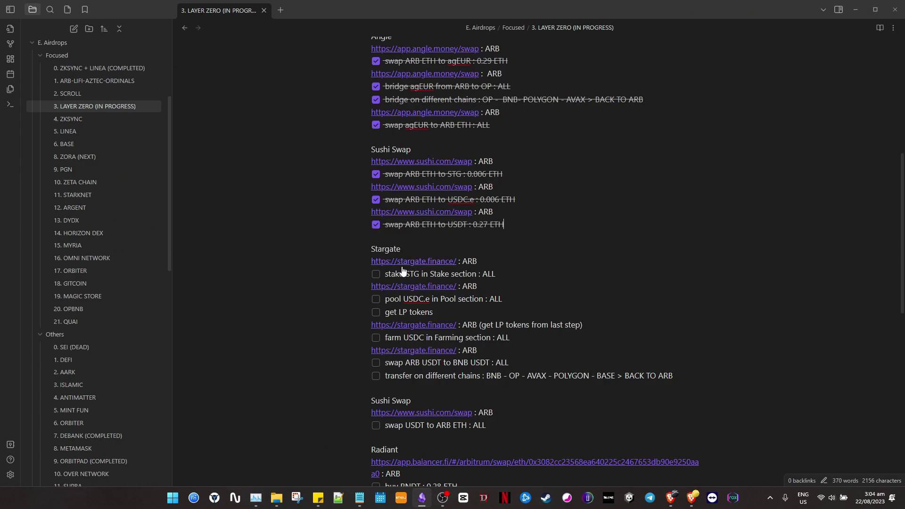
pyautogui.hotkey('alt', 'Tab')
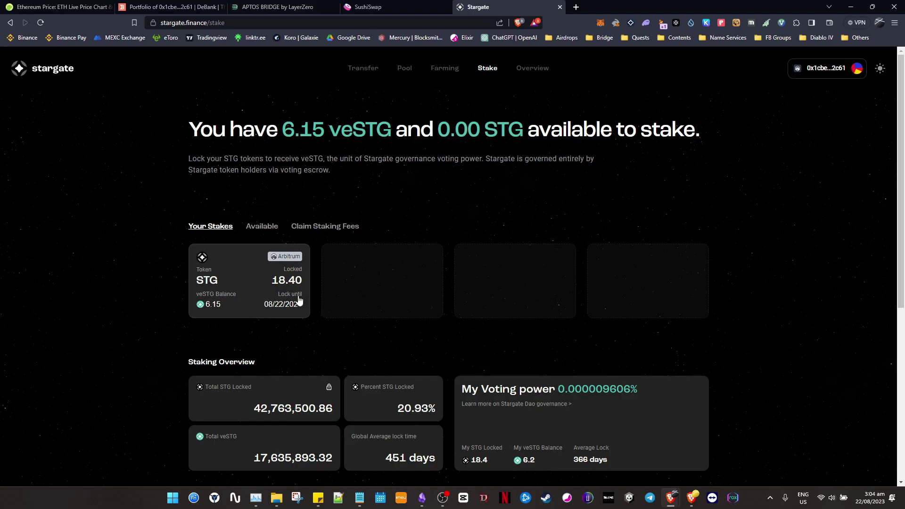
pyautogui.hotkey('alt', 'Tab')
pyautogui.click(375, 275)
pyautogui.scroll(-1, 445, 258)
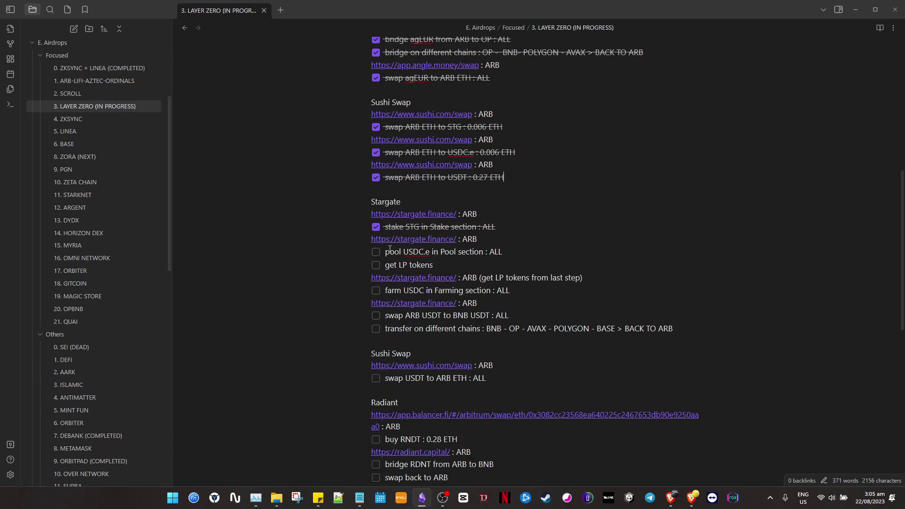
pyautogui.hotkey('alt', 'Tab')
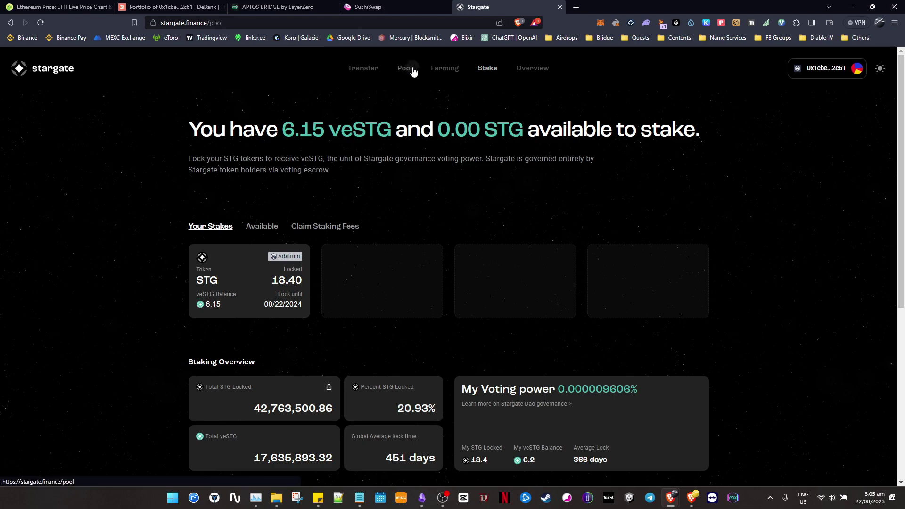
# Open Stargate's Pool page and filter the pools to the Arbitrum network.
pyautogui.click(407, 68)
pyautogui.hotkey('alt', 'Tab')
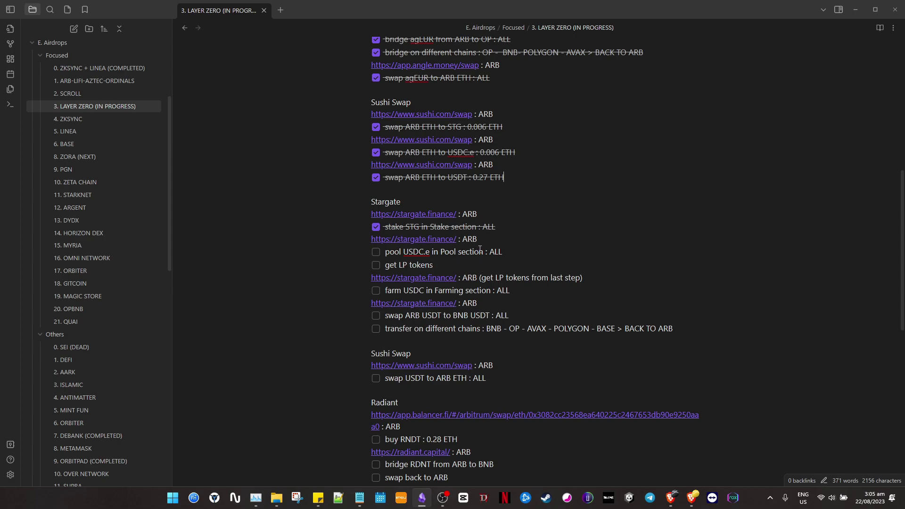
pyautogui.hotkey('alt', 'Tab')
pyautogui.scroll(-6, 446, 258)
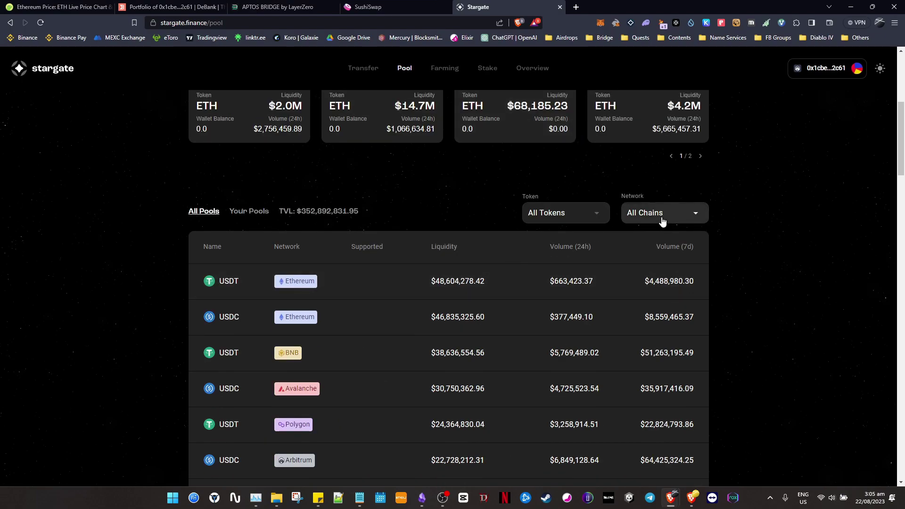
pyautogui.click(661, 222)
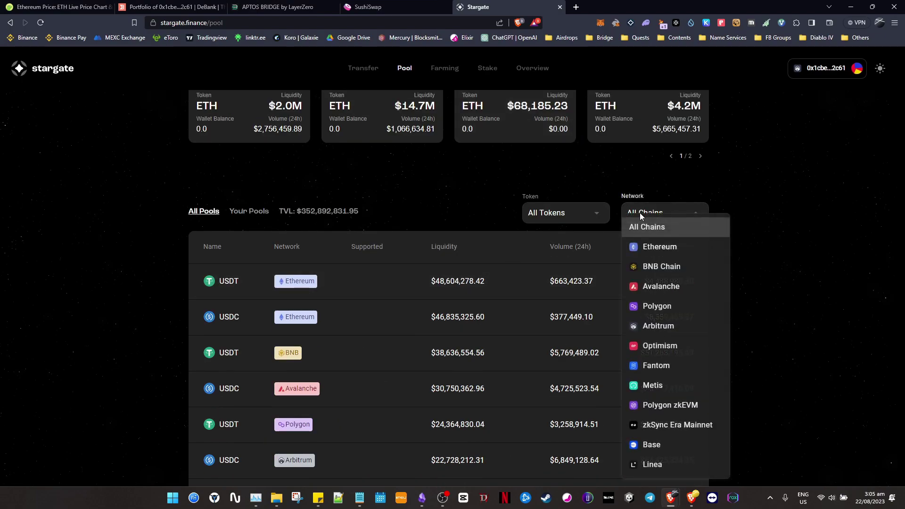
pyautogui.click(670, 334)
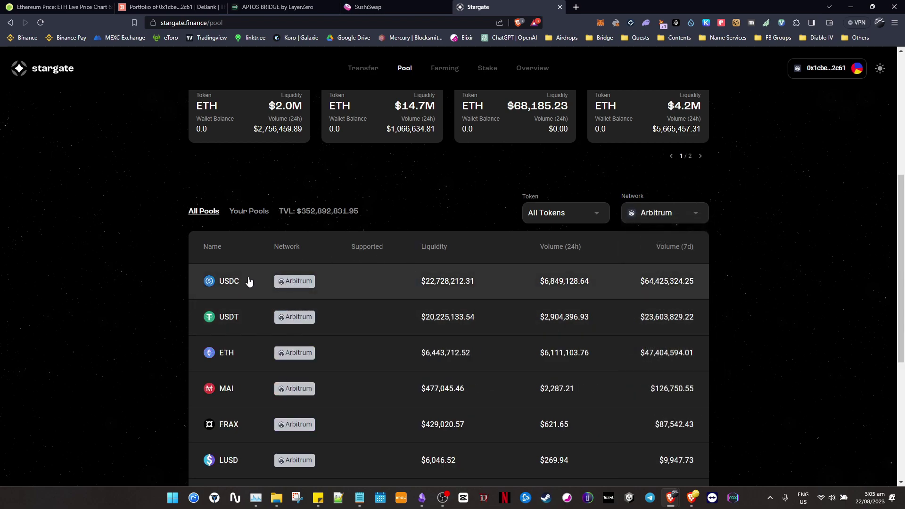
# Enter the full 9.988247 USDC in the Arbitrum USDC pool and approve USDC spending in MetaMask.
pyautogui.click(431, 280)
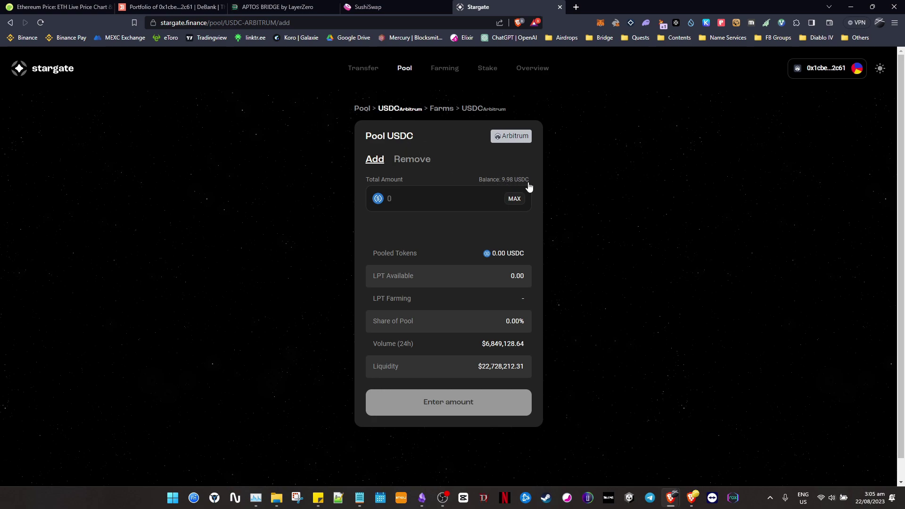
pyautogui.click(514, 198)
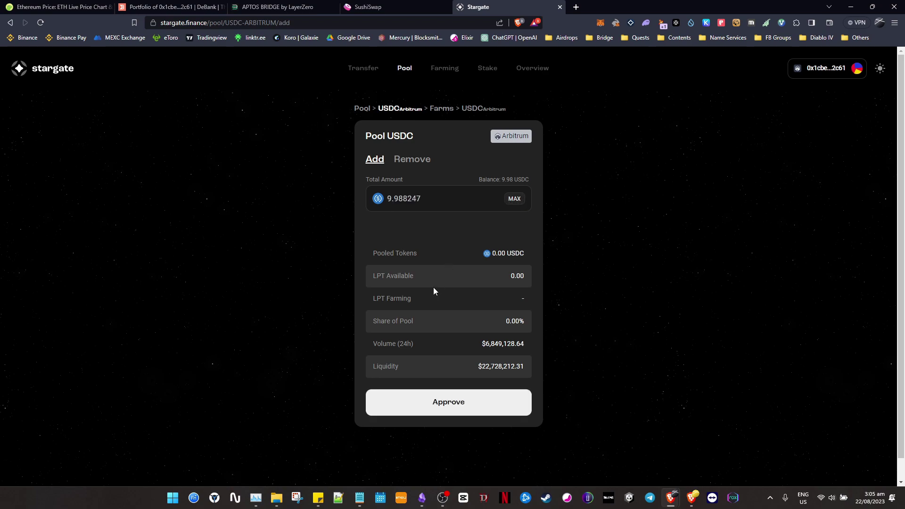
pyautogui.click(473, 402)
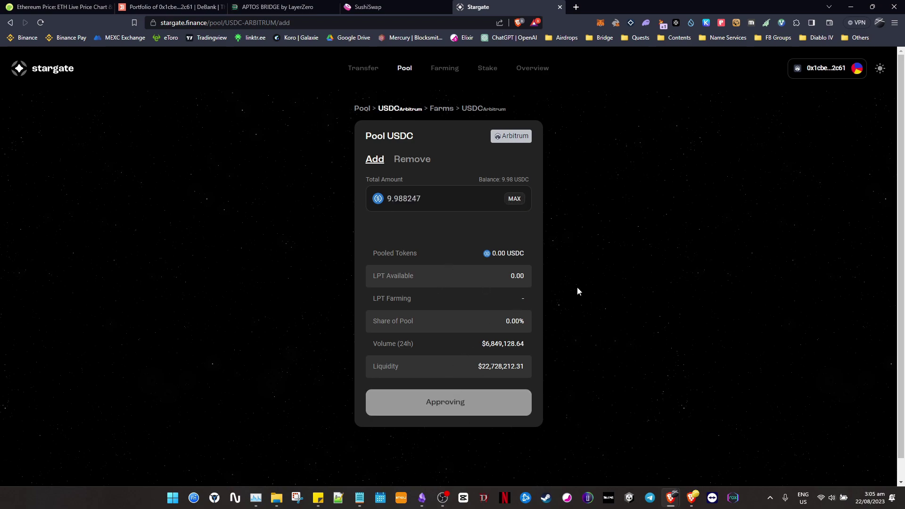
pyautogui.click(870, 269)
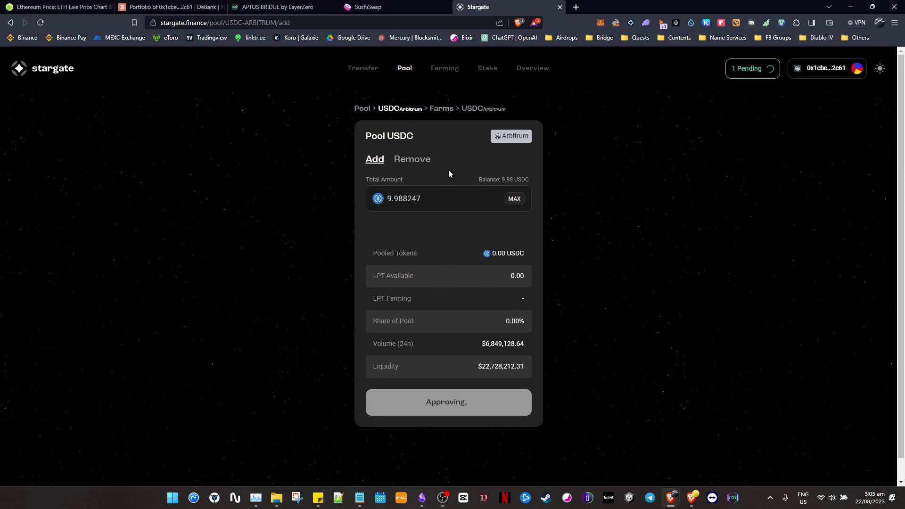
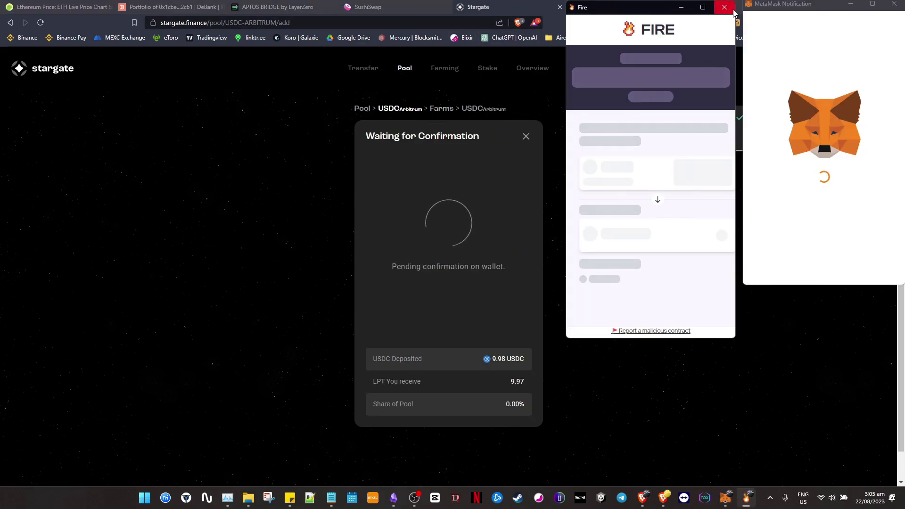
# Confirm the 9.98 USDC Arbitrum pool deposit in MetaMask, tick the pooling task, and open the USDC farm.
pyautogui.click(862, 266)
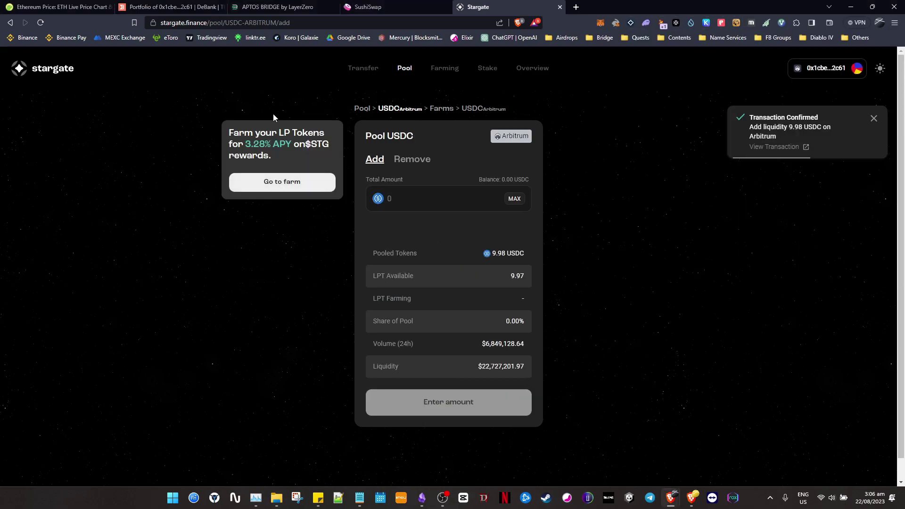
pyautogui.hotkey('alt', 'Tab')
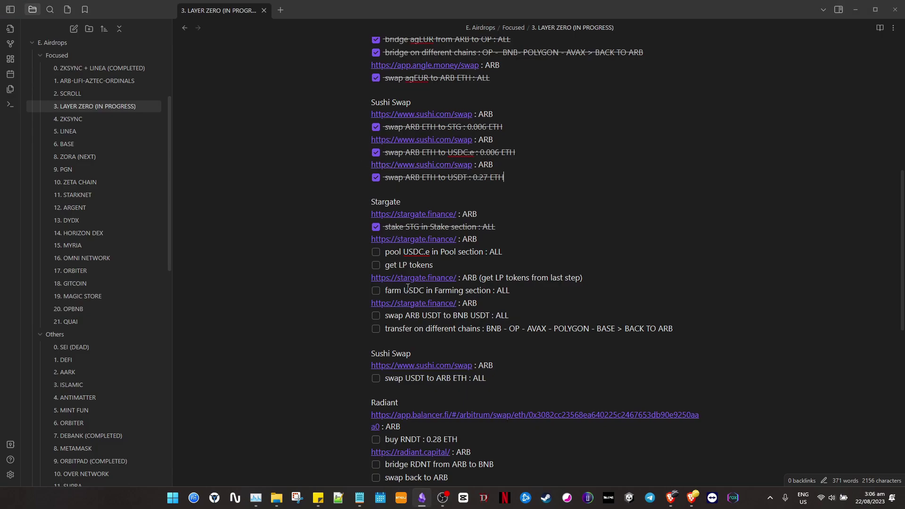
pyautogui.click(376, 252)
pyautogui.hotkey('alt', 'Tab')
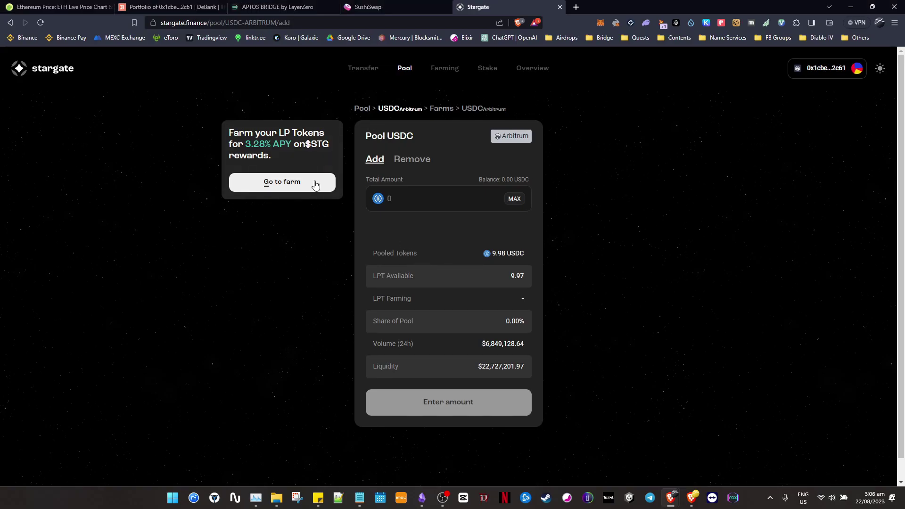
pyautogui.click(300, 185)
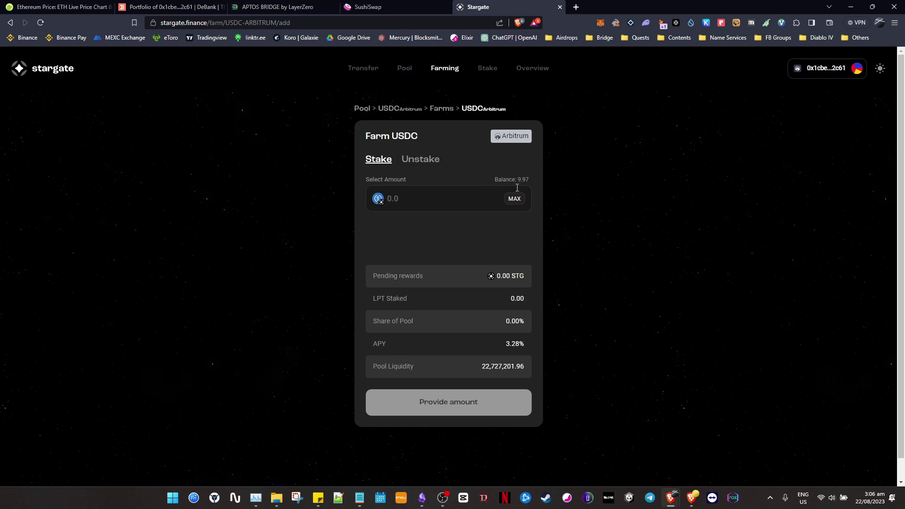
# Approve a Max spending cap and stake all 9.97 USDC LP tokens in the Arbitrum farm.
pyautogui.hotkey('alt', 'Tab')
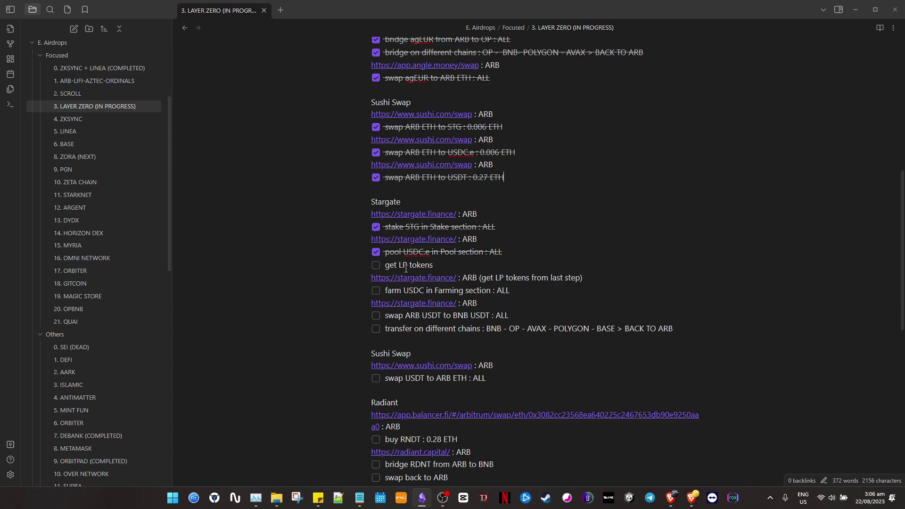
pyautogui.hotkey('alt', 'Tab')
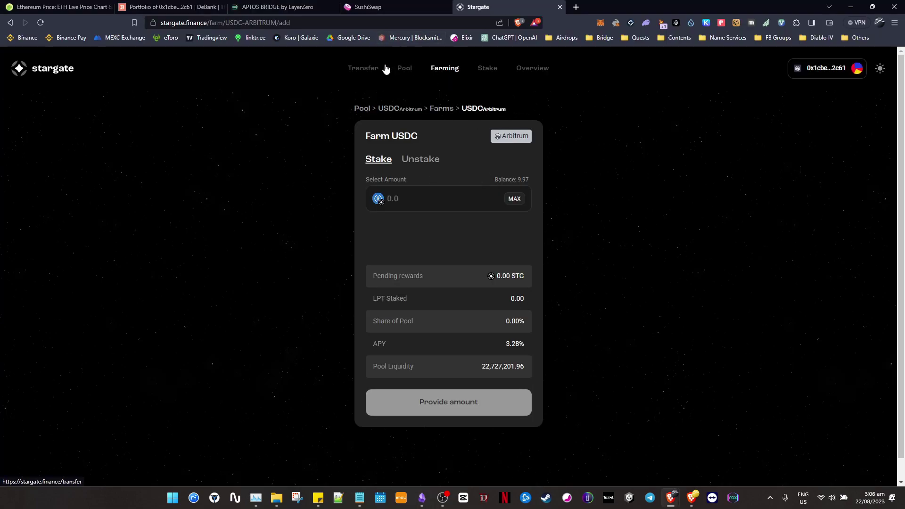
pyautogui.click(514, 198)
pyautogui.click(496, 410)
pyautogui.click(865, 160)
pyautogui.click(863, 267)
pyautogui.scroll(-2, 803, 225)
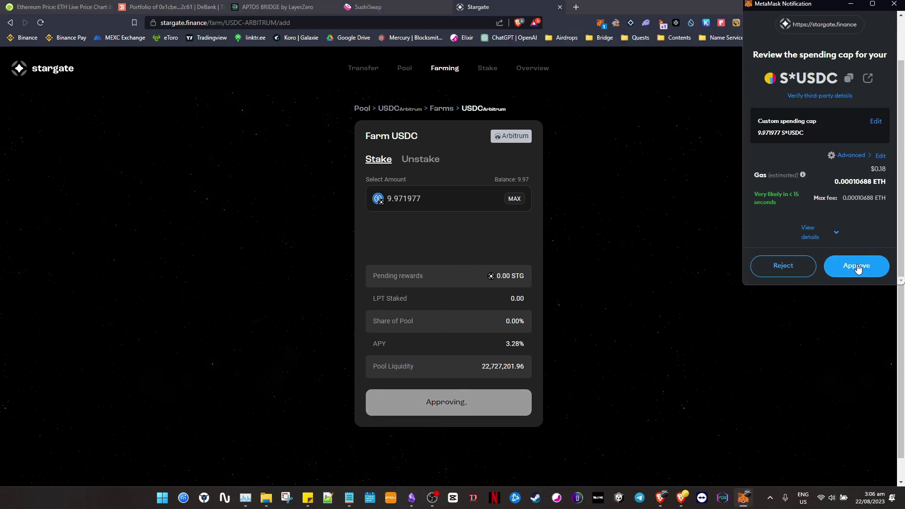
pyautogui.click(857, 266)
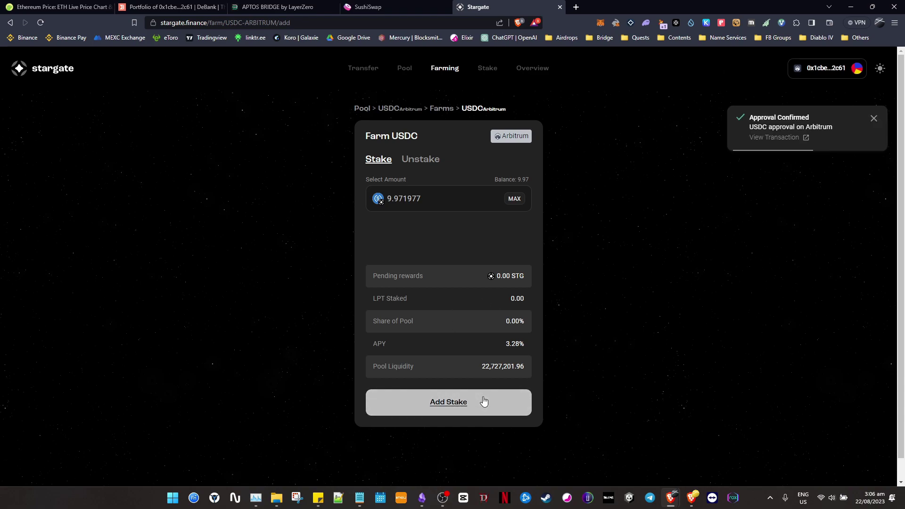
pyautogui.click(483, 400)
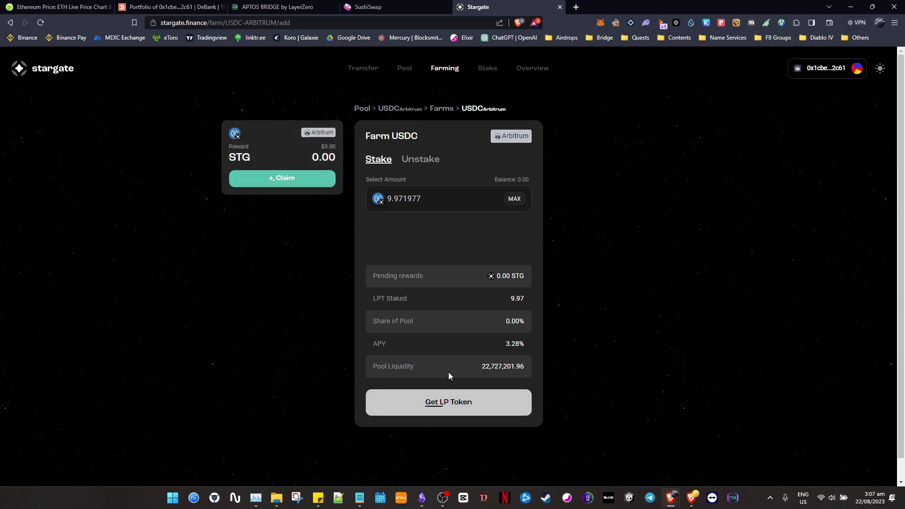
pyautogui.click(465, 407)
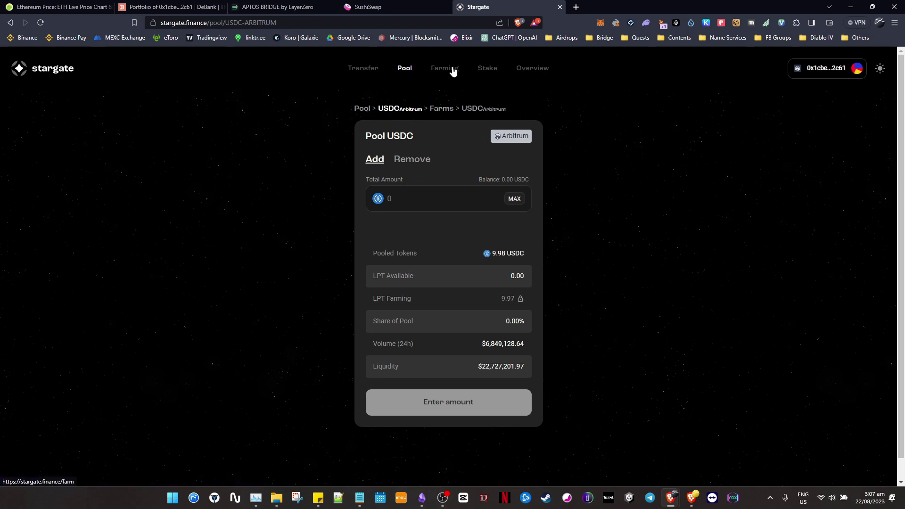
# Review Stargate's Farming and Pool overviews, including the Arbitrum USDC pool.
pyautogui.click(454, 70)
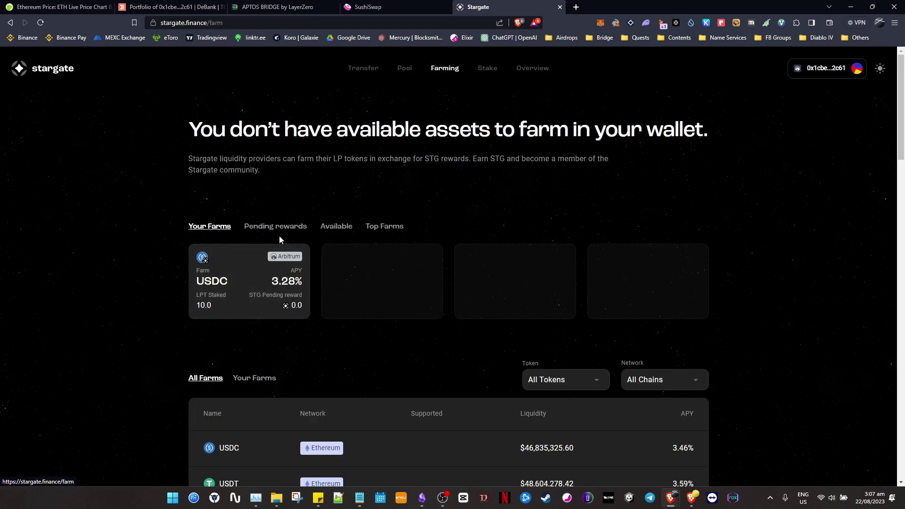
pyautogui.click(404, 69)
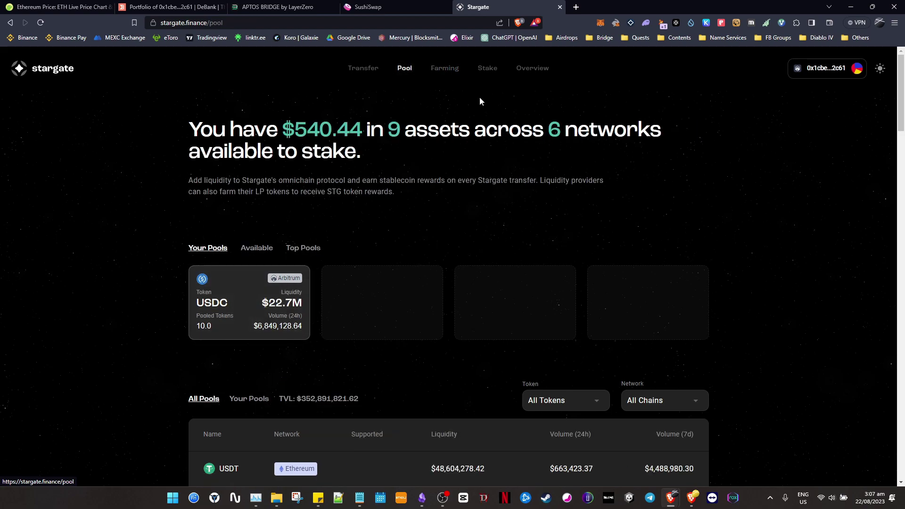
pyautogui.click(264, 304)
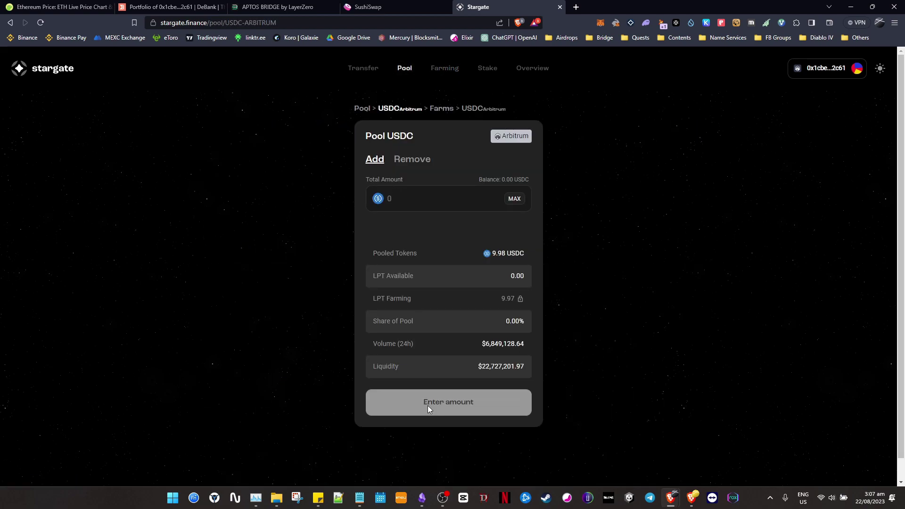
pyautogui.click(445, 69)
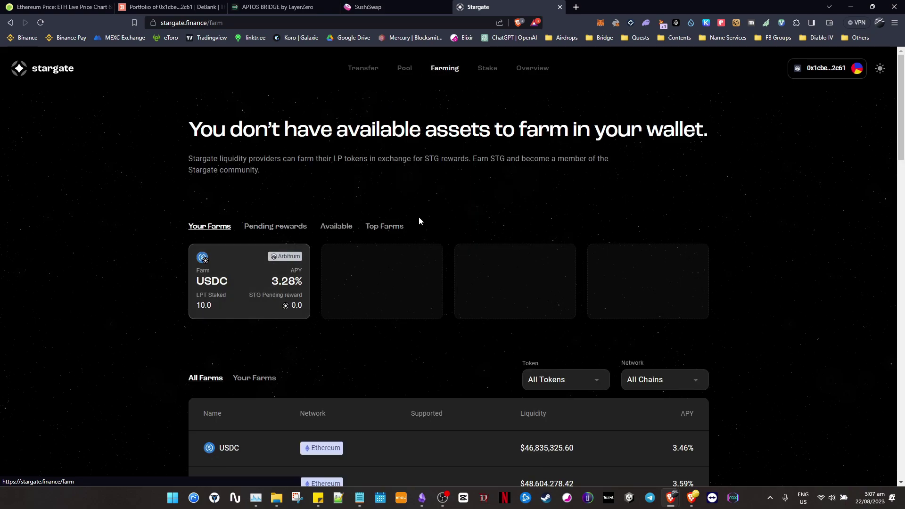
# Tick the 'get LP tokens' and 'farm USDC' tasks, then open Stargate's Transfer form.
pyautogui.hotkey('alt', 'Tab')
pyautogui.click(376, 266)
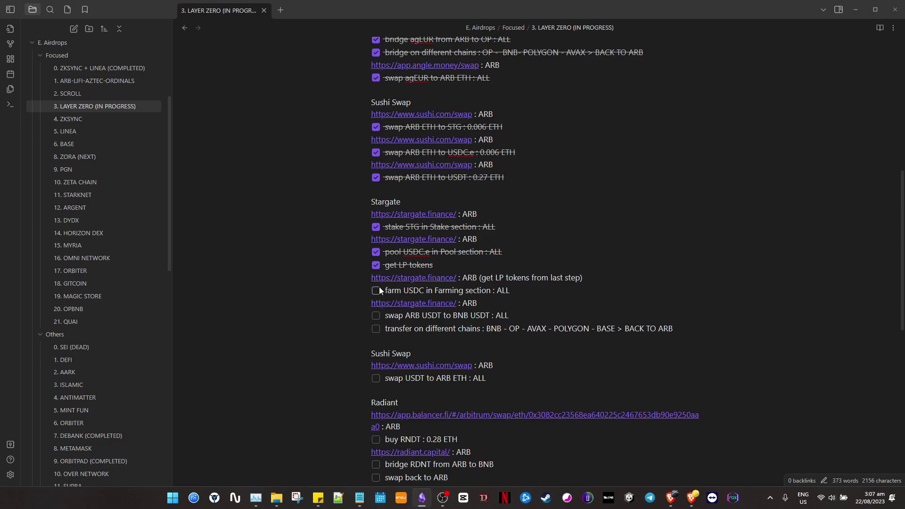
pyautogui.click(376, 290)
pyautogui.moveTo(481, 308); pyautogui.dragTo(463, 303)
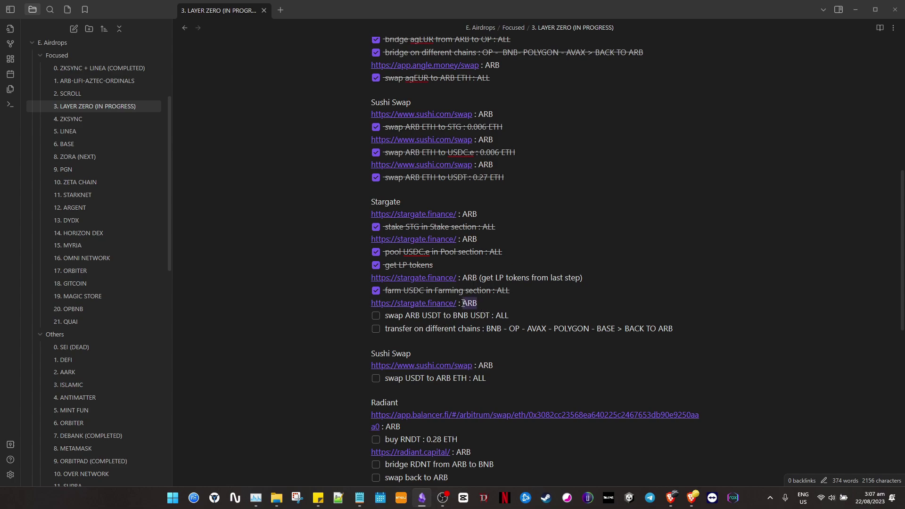
pyautogui.click(436, 304)
pyautogui.click(363, 71)
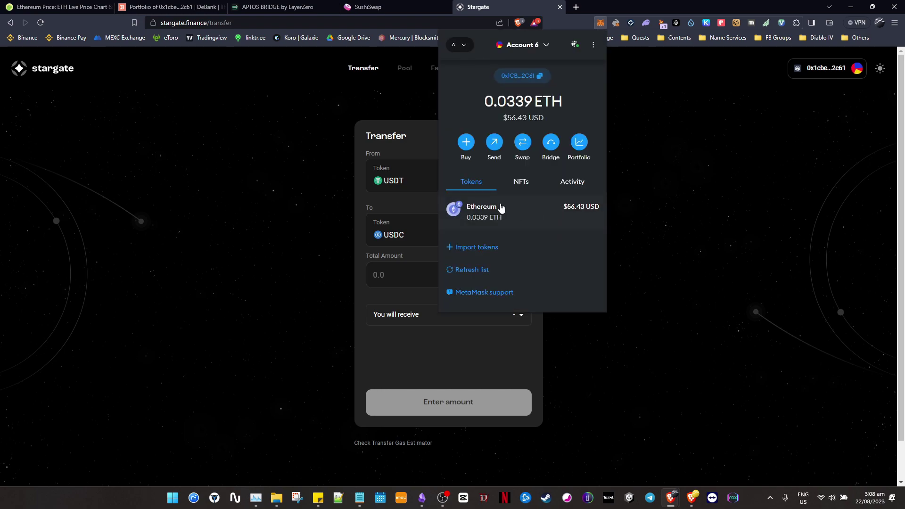
# Fill in the full 449.40 USDT balance and highlight the ARB-to-BNB USDT task in the checklist.
pyautogui.click(256, 173)
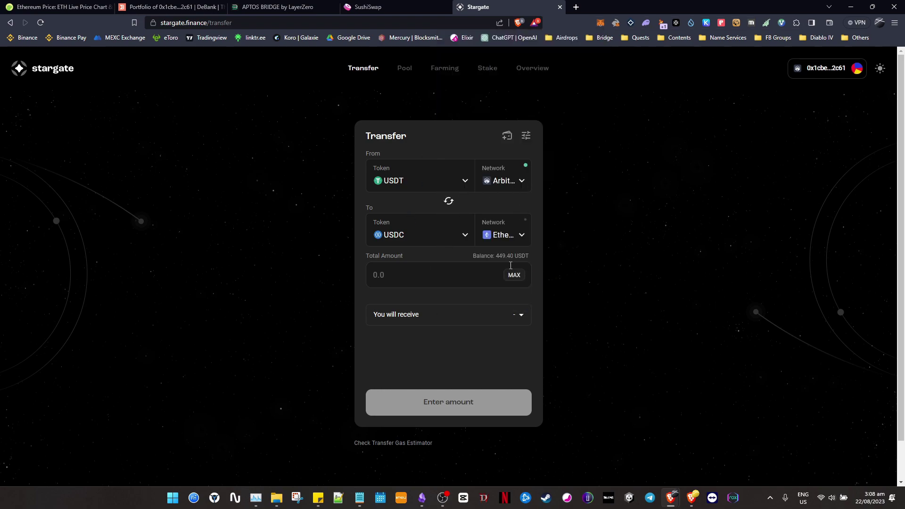
pyautogui.click(512, 261)
pyautogui.hotkey('alt', 'Tab')
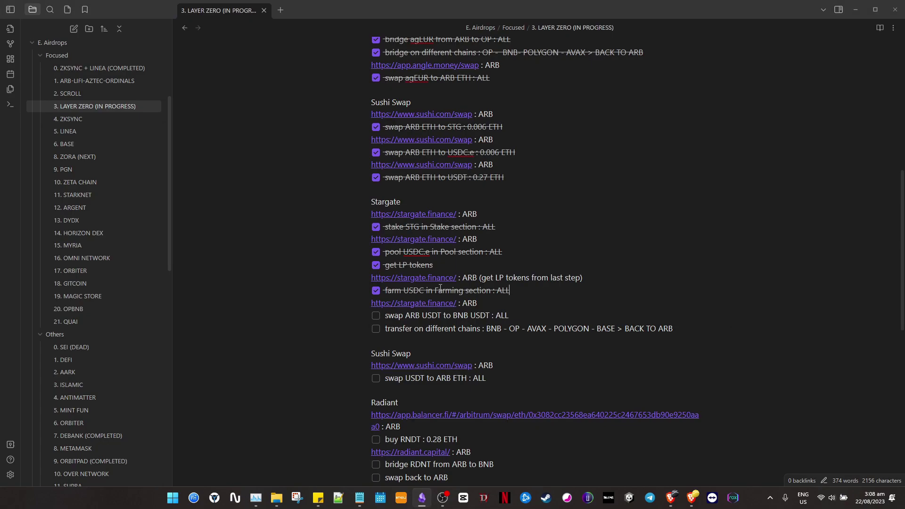
pyautogui.scroll(-1, 448, 270)
pyautogui.moveTo(411, 267); pyautogui.dragTo(432, 267)
pyautogui.click(510, 269)
pyautogui.hotkey('alt', 'Tab')
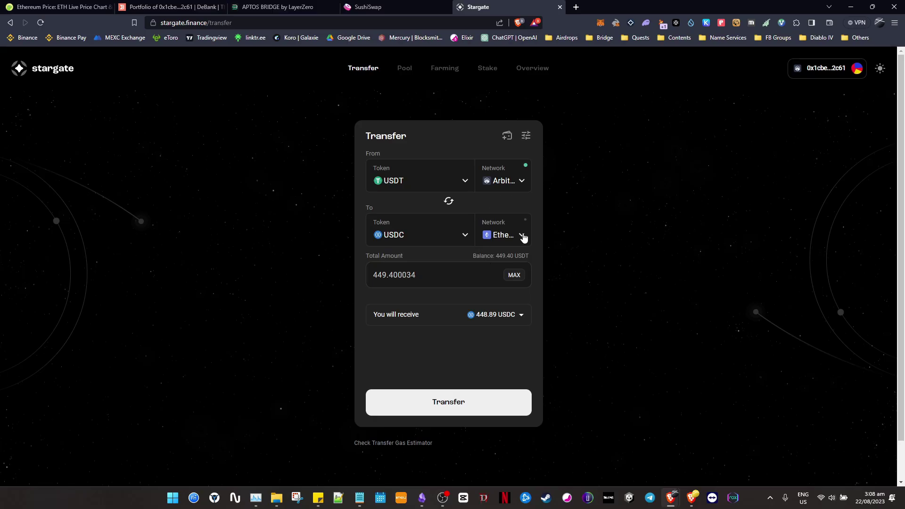
# Set BNB as the destination network, cross-checking ARB and BNB against the checklist's transfer task.
pyautogui.click(521, 235)
pyautogui.click(428, 214)
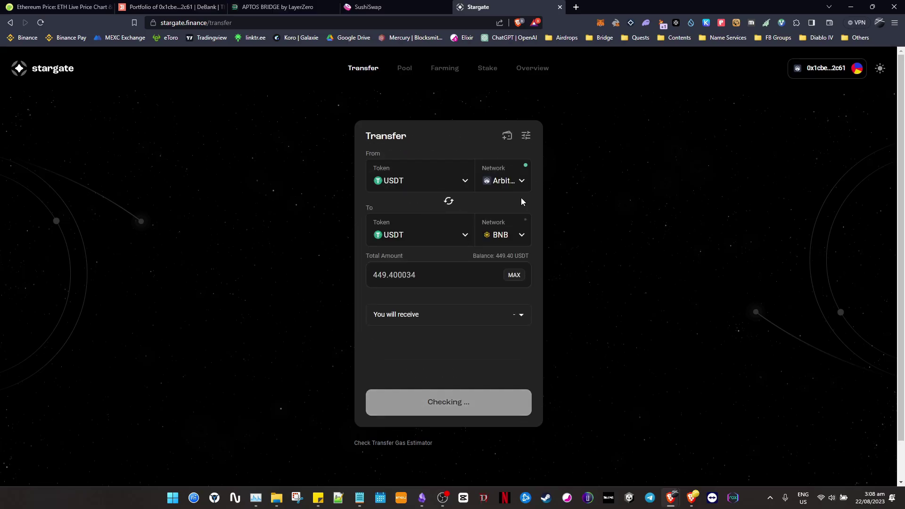
pyautogui.hotkey('alt', 'Tab')
pyautogui.click(559, 265)
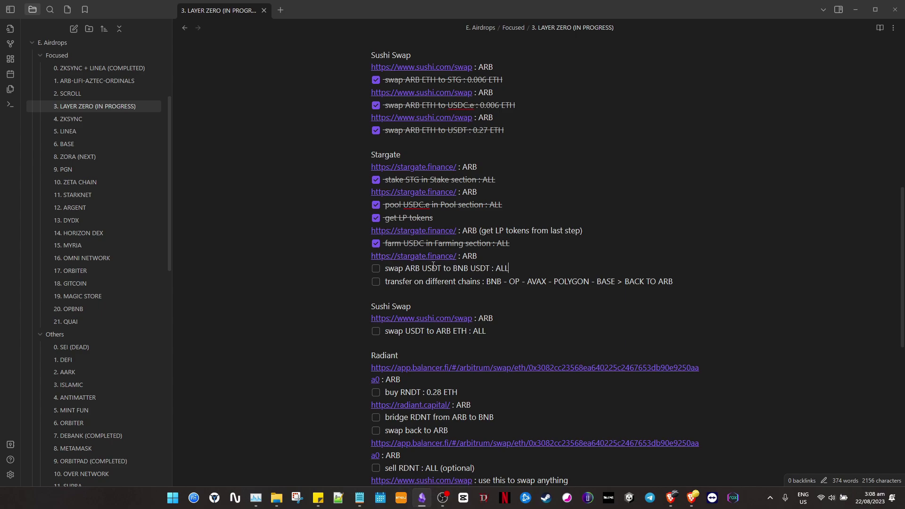
pyautogui.moveTo(413, 268); pyautogui.dragTo(420, 268)
pyautogui.moveTo(488, 284); pyautogui.dragTo(673, 281)
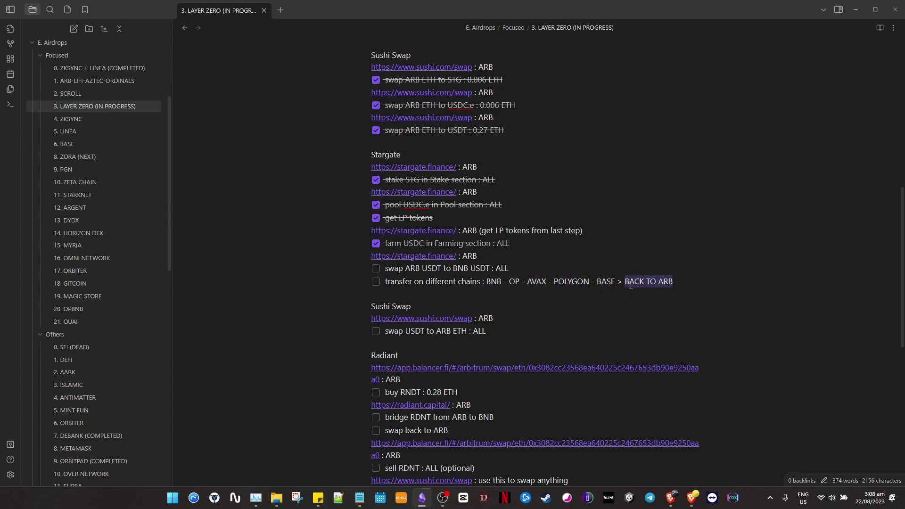
pyautogui.hotkey('alt', 'Tab')
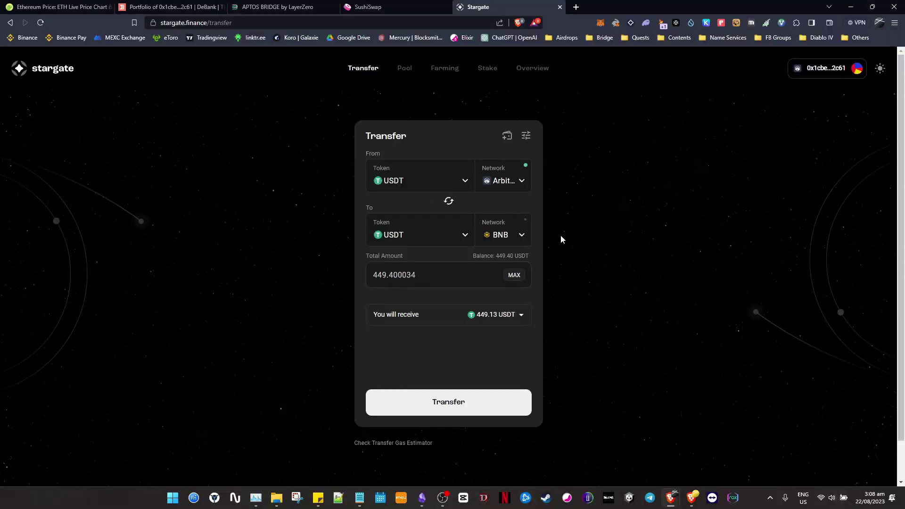
pyautogui.hotkey('alt', 'Tab')
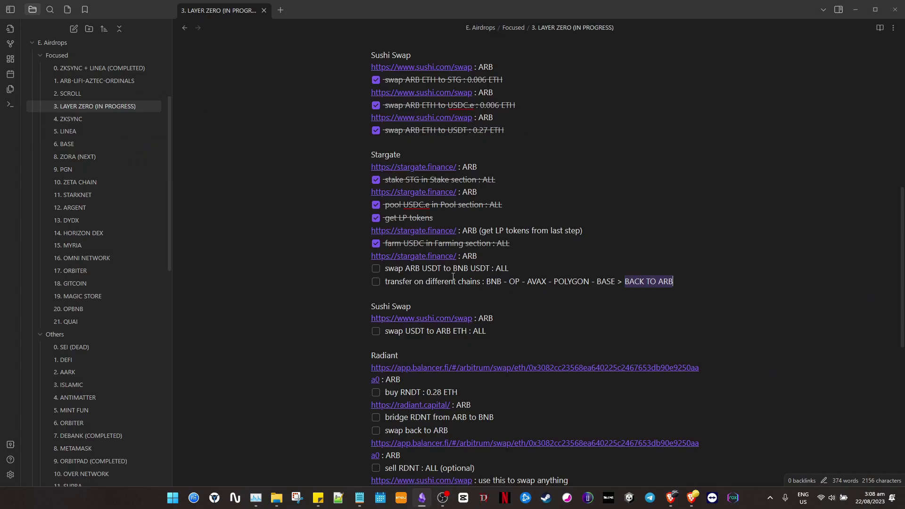
pyautogui.hotkey('alt', 'Tab')
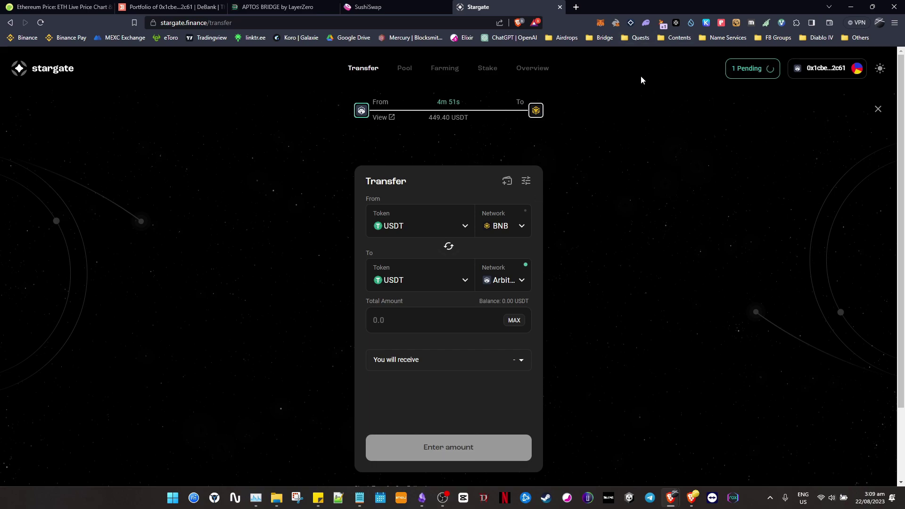
# Pick Optimism as the destination, check the pending BNB transfer, and flip the route to Arbitrum → Base.
pyautogui.click(600, 23)
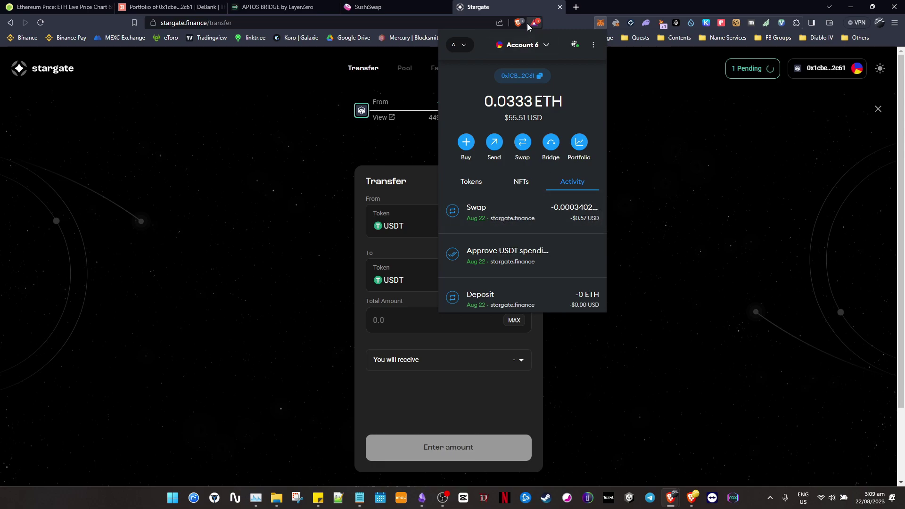
pyautogui.click(525, 4)
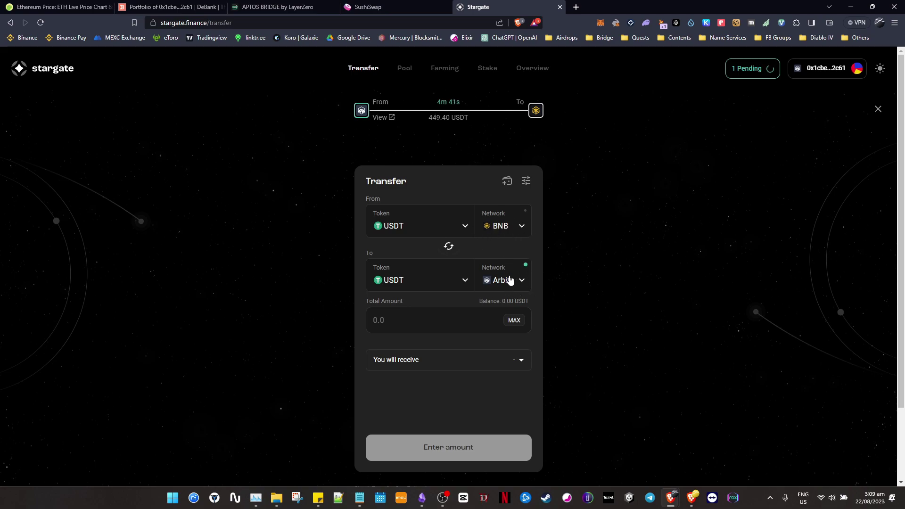
pyautogui.hotkey('alt', 'Tab')
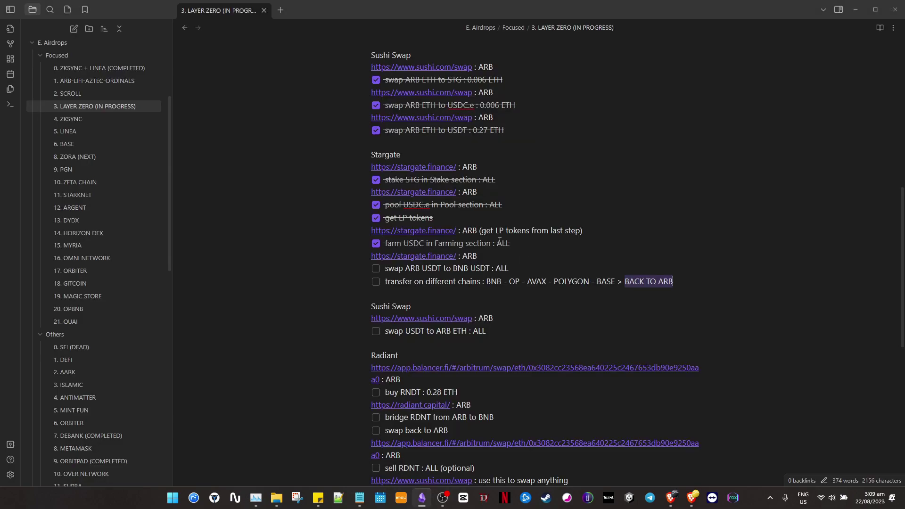
pyautogui.hotkey('alt', 'Tab')
pyautogui.click(518, 280)
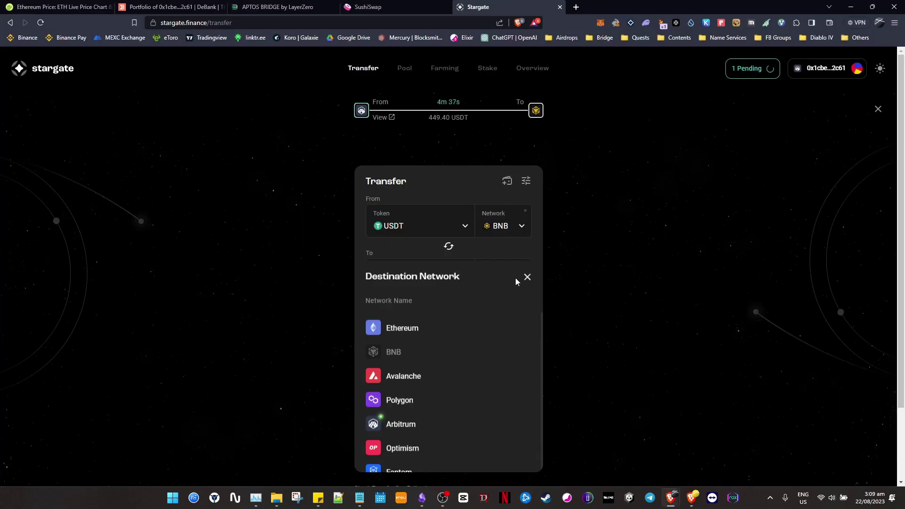
pyautogui.click(421, 356)
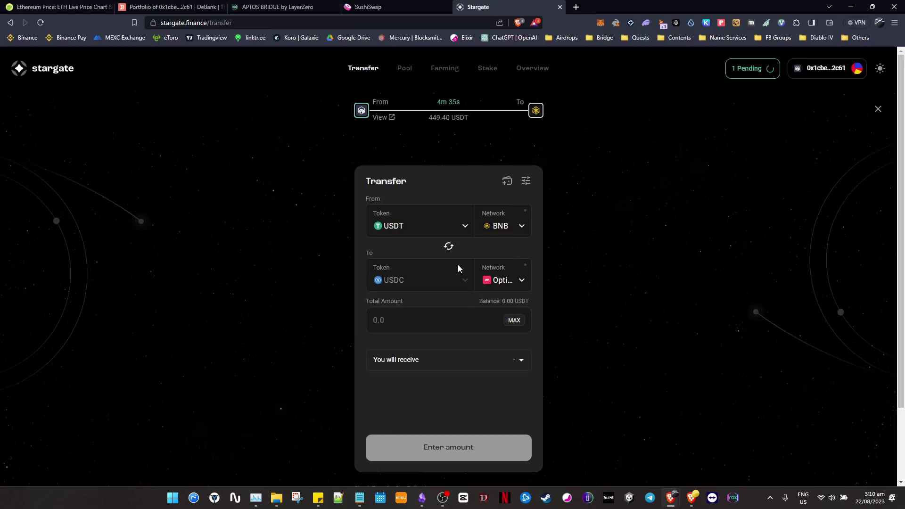
pyautogui.click(763, 70)
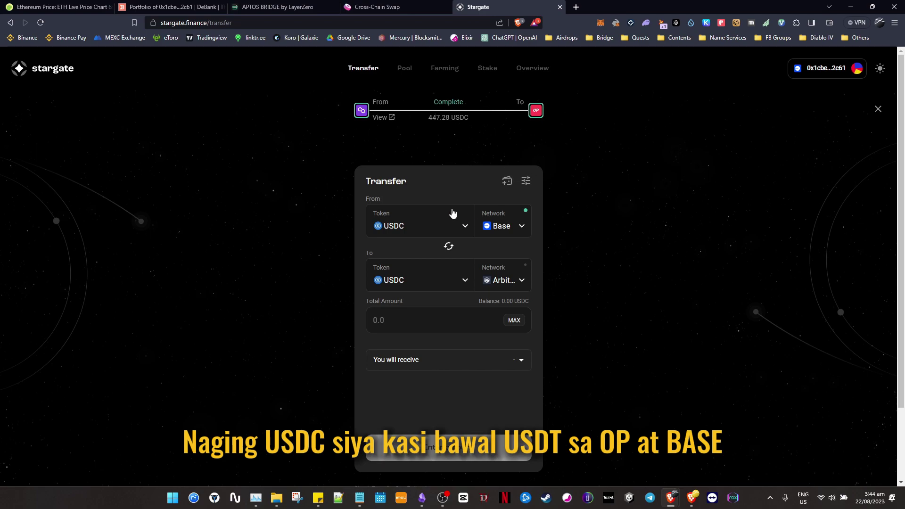
pyautogui.click(448, 247)
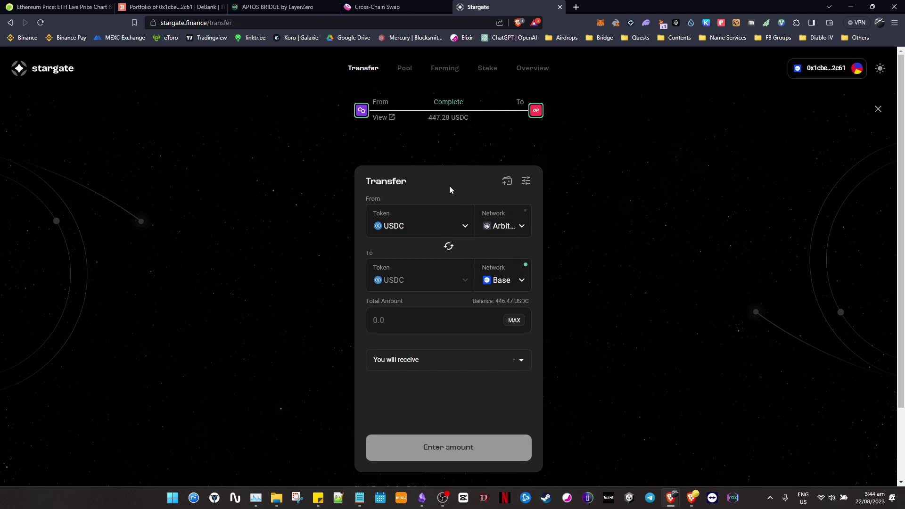
# Tick the Stargate USDT-to-BNB swap and cross-chain transfer tasks in the checklist.
pyautogui.hotkey('alt', 'Tab')
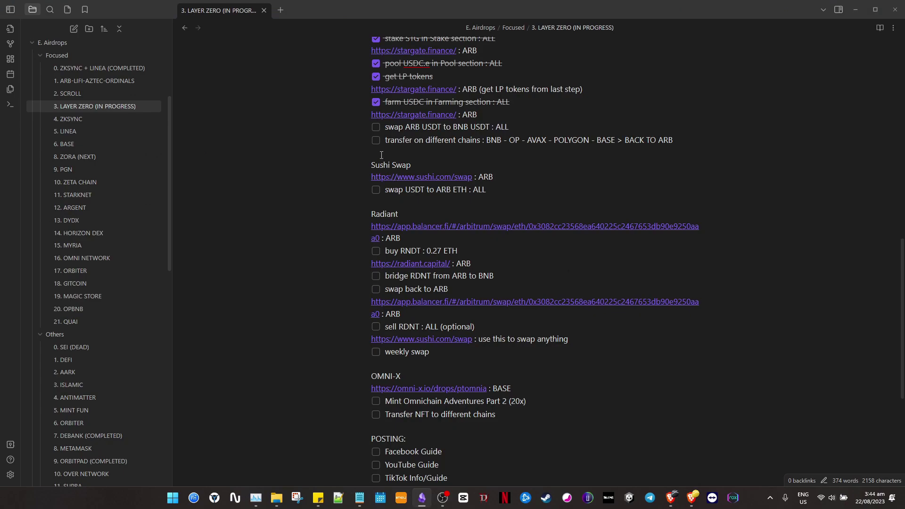
pyautogui.click(376, 127)
pyautogui.click(376, 141)
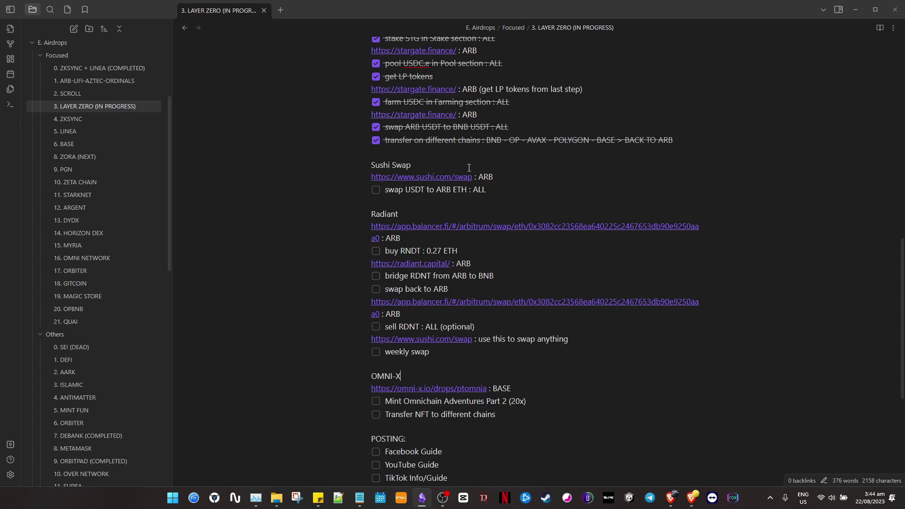
# Bring up SushiSwap's ETH-to-axlUSDC cross-chain swap page in Brave.
pyautogui.click(447, 180)
pyautogui.click(403, 6)
pyautogui.scroll(-2, 480, 272)
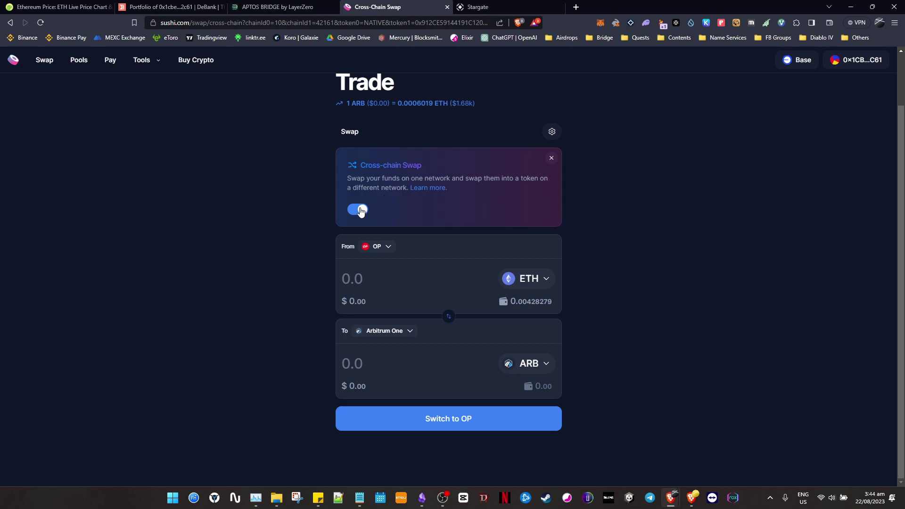
pyautogui.hotkey('alt', 'Tab')
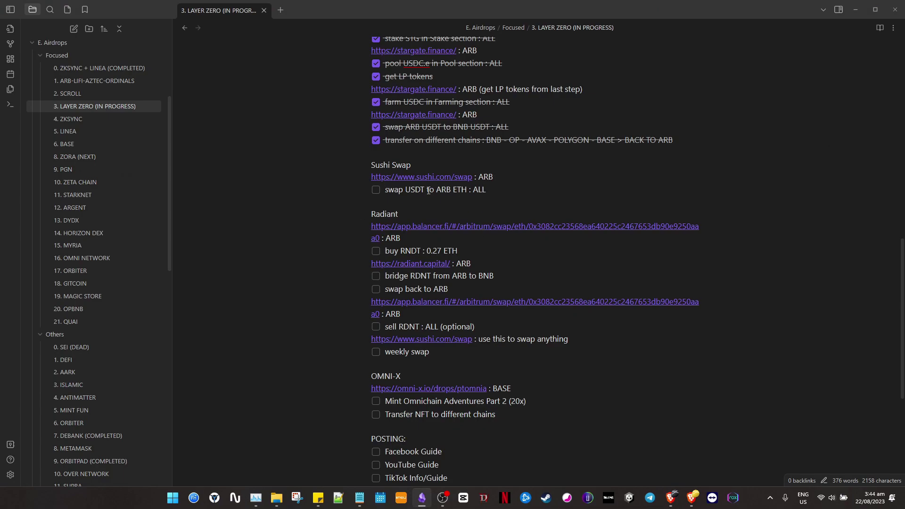
pyautogui.hotkey('alt', 'Tab')
# Turn off cross-chain swapping and switch SushiSwap to the Arbitrum One network.
pyautogui.click(357, 206)
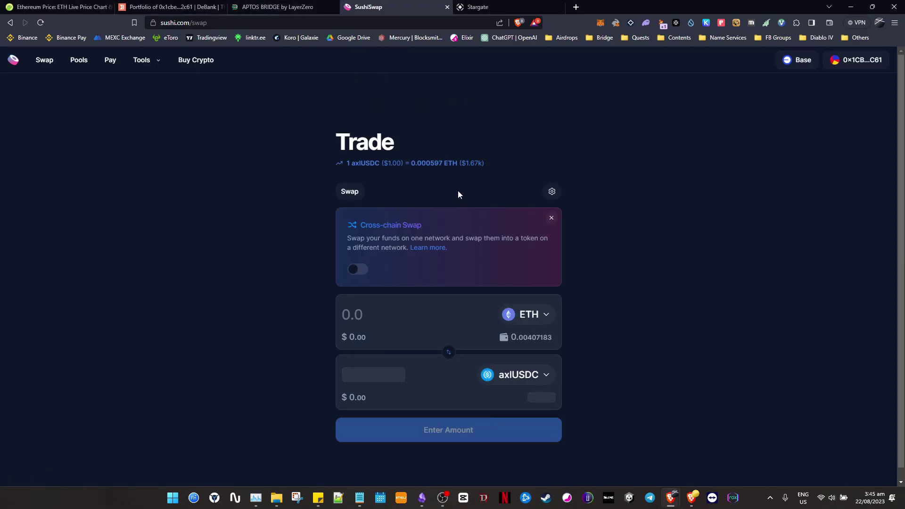
pyautogui.click(795, 61)
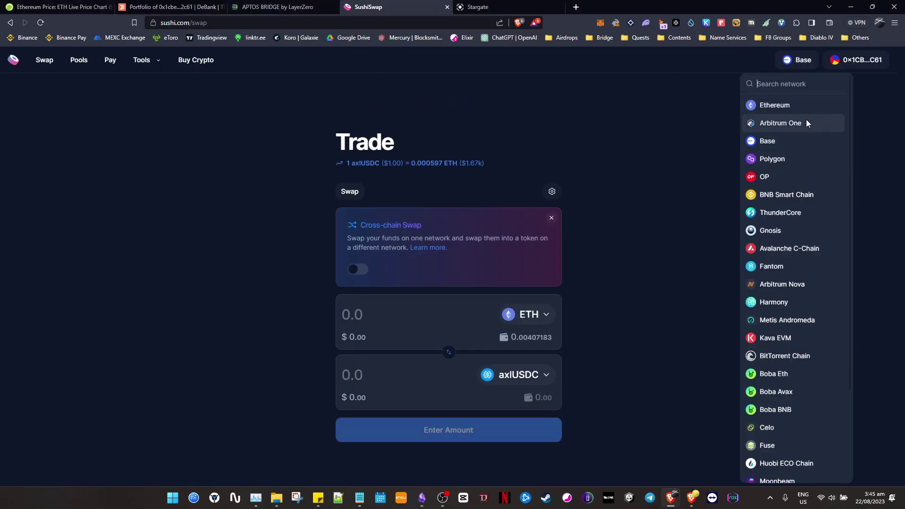
pyautogui.click(800, 123)
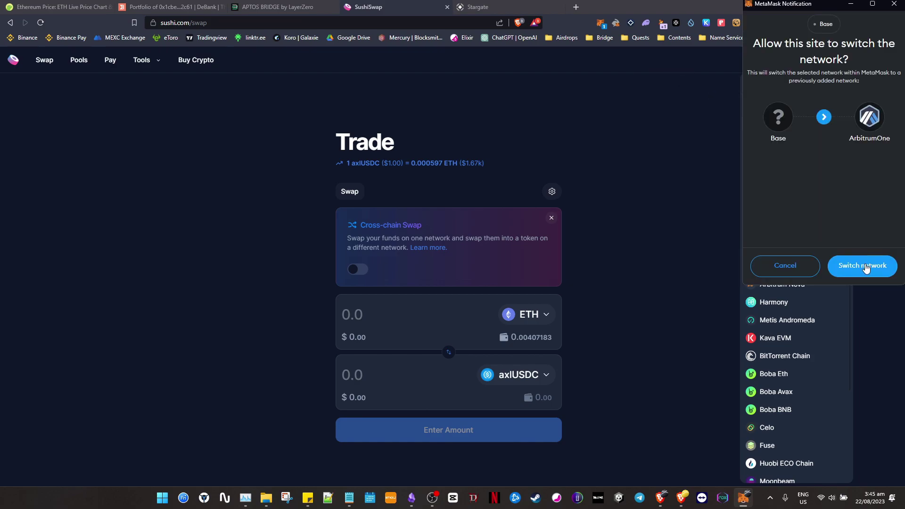
pyautogui.click(859, 265)
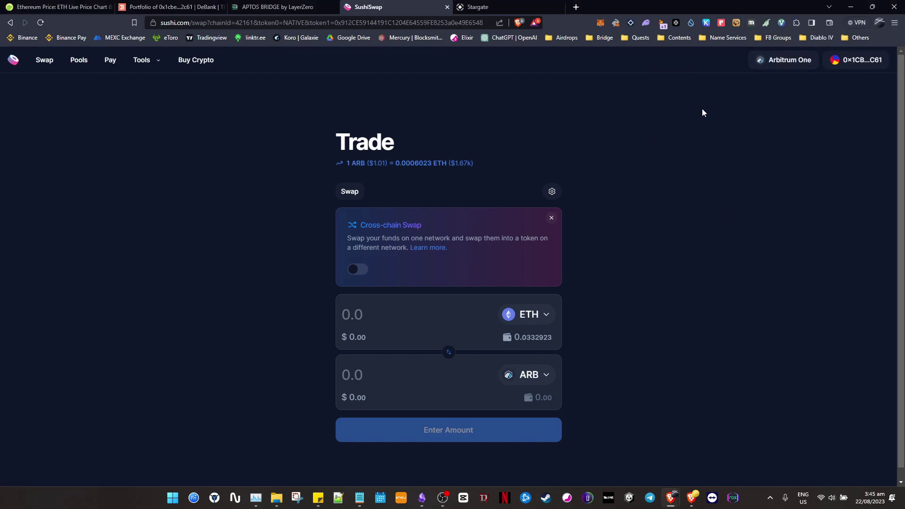
pyautogui.scroll(-1, 512, 290)
pyautogui.click(450, 347)
# Set the swap to sell the full 446.477532 USDC.e for ETH and open the approval options.
pyautogui.click(540, 306)
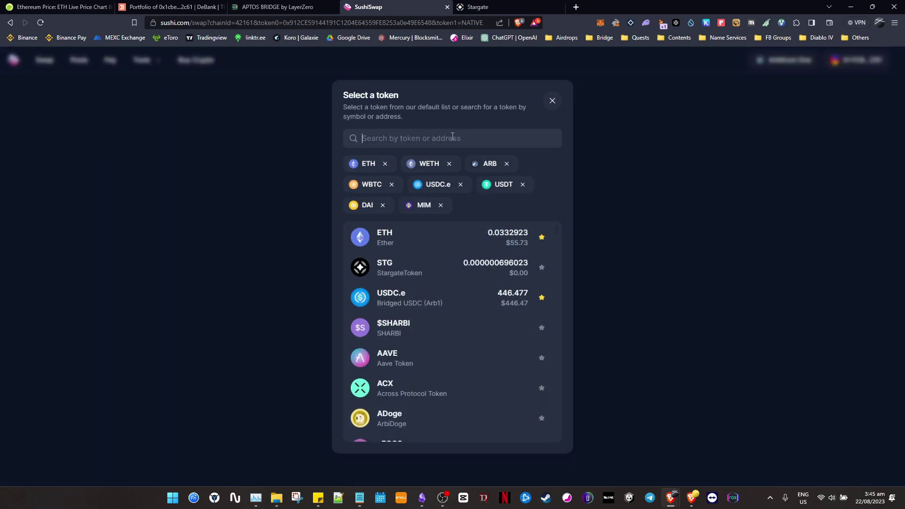
pyautogui.write('usd')
pyautogui.press('BackSpace')
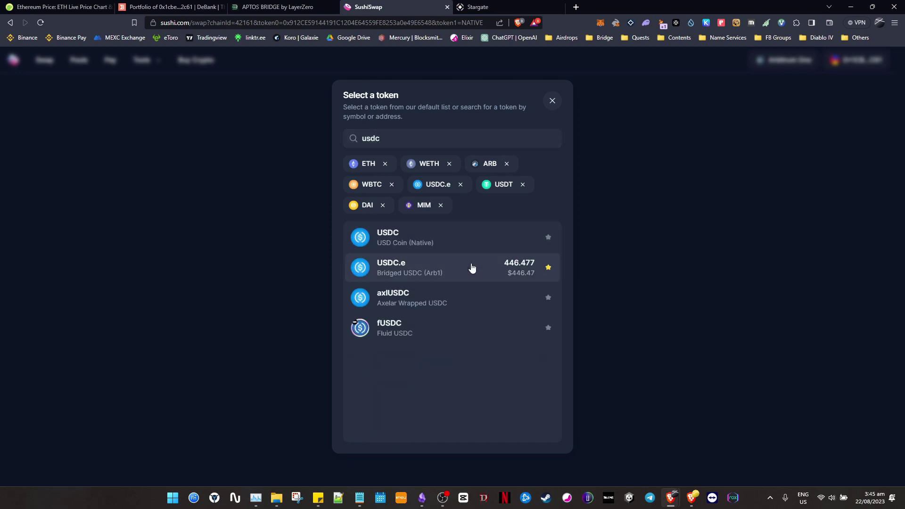
pyautogui.click(472, 268)
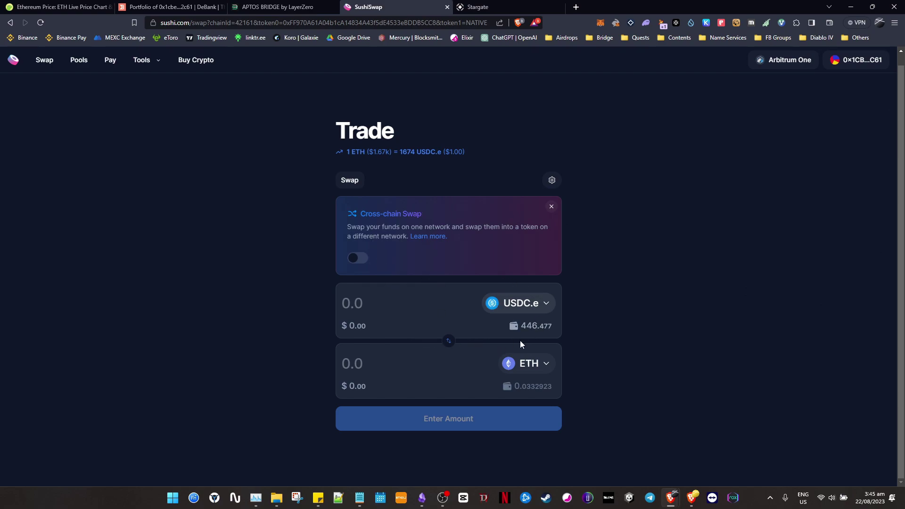
pyautogui.click(534, 334)
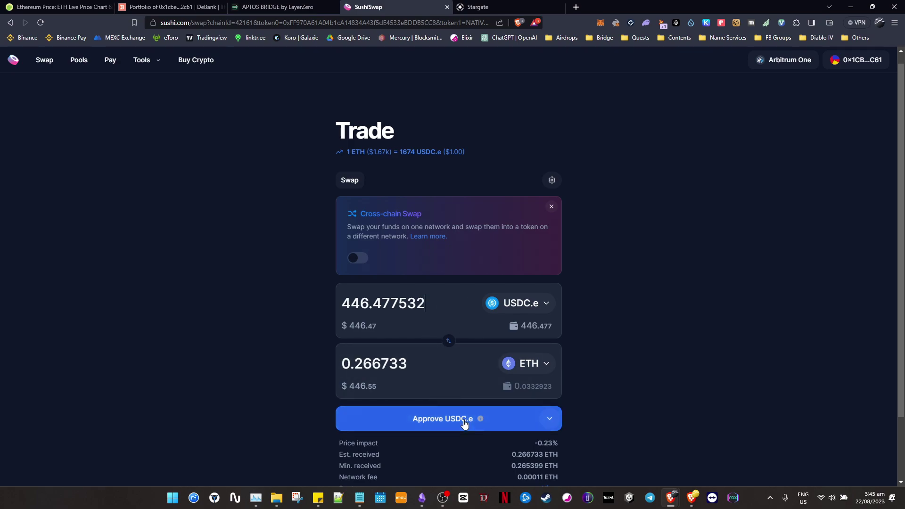
pyautogui.click(547, 420)
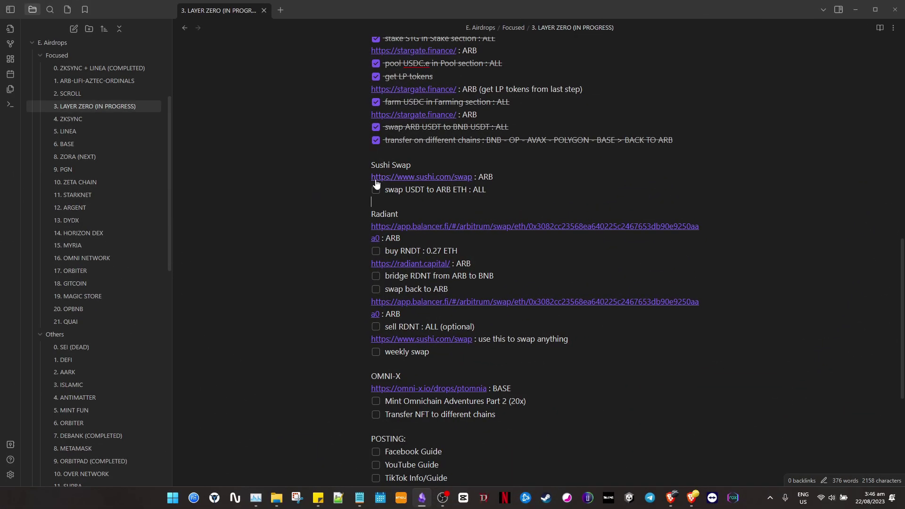
# Tick the USDT-to-ARB-ETH swap task in the Obsidian checklist.
pyautogui.click(376, 188)
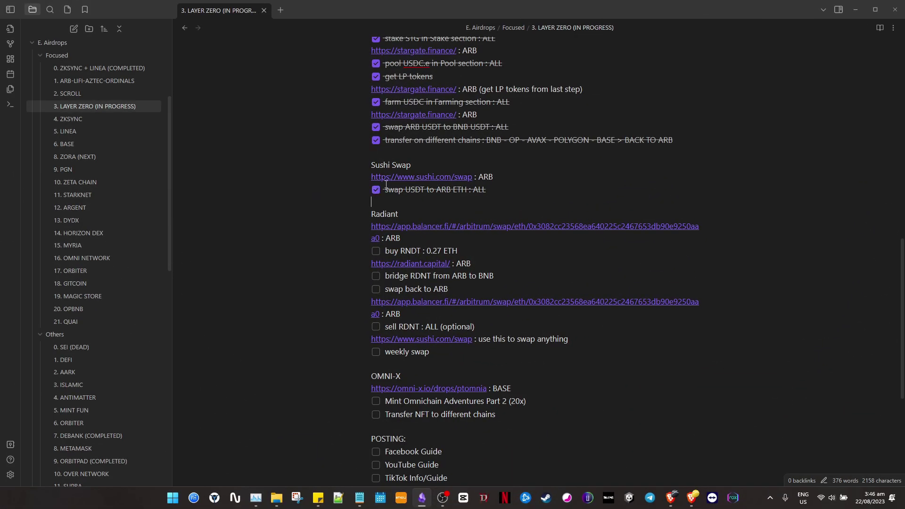
pyautogui.click(376, 251)
pyautogui.click(375, 251)
pyautogui.click(462, 208)
# Open the Radiant Balancer swap page and connect MetaMask, accepting Balancer's terms.
pyautogui.click(454, 231)
pyautogui.hotkey('alt', 'Tab')
pyautogui.hotkey('alt', 'Tab')
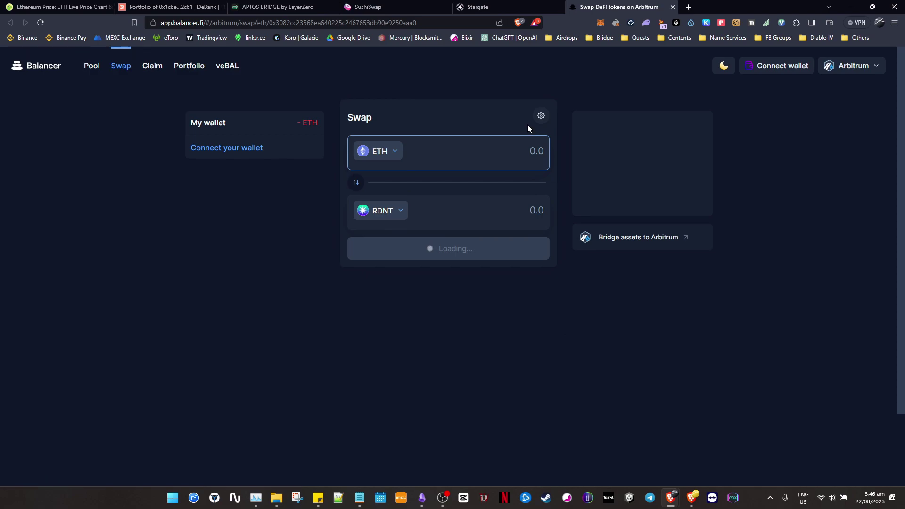
pyautogui.click(792, 66)
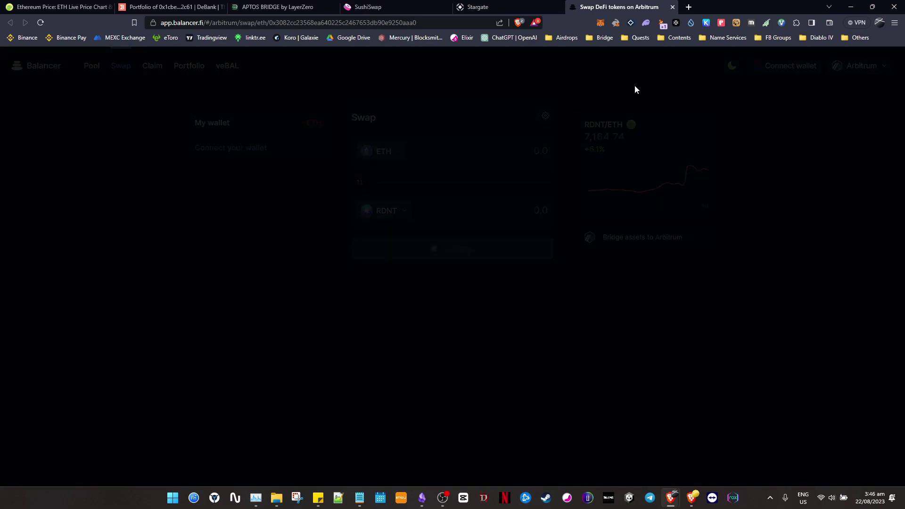
pyautogui.click(359, 177)
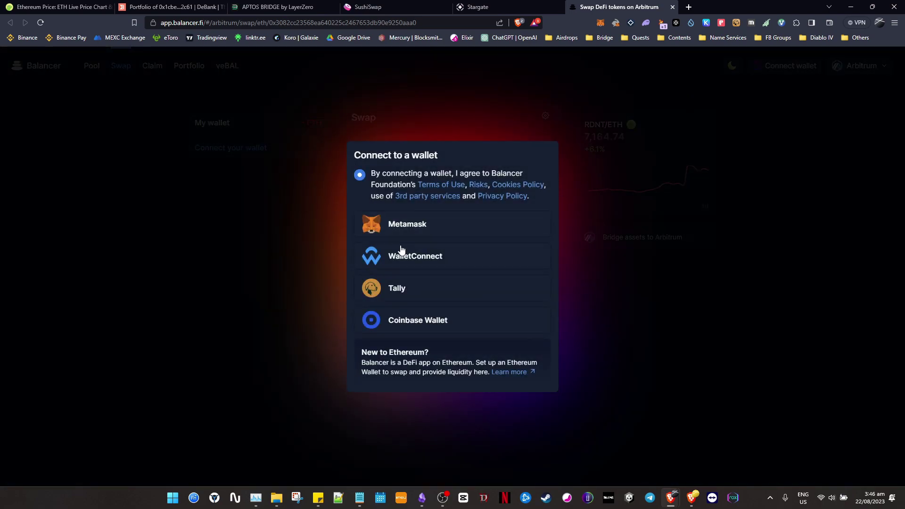
pyautogui.click(415, 232)
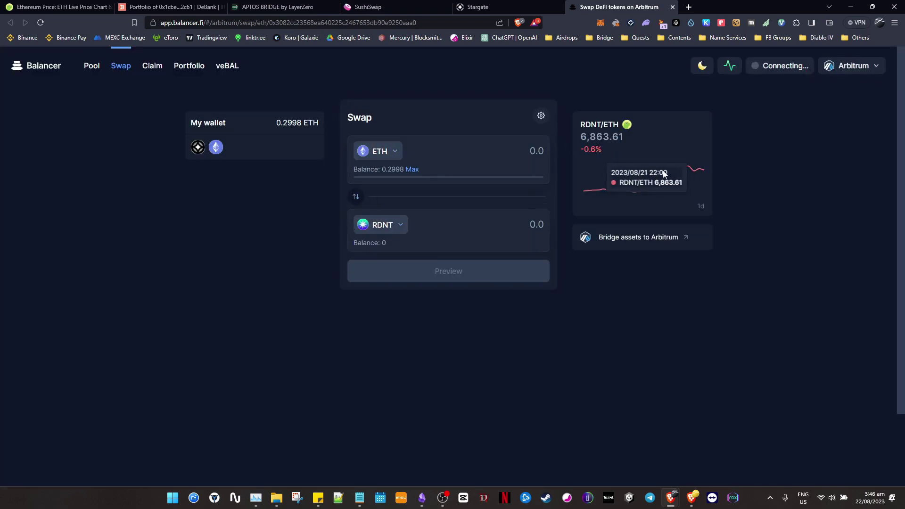
# Swap 0.27 ETH for about 1,928.69 RDNT and confirm it in MetaMask.
pyautogui.click(523, 154)
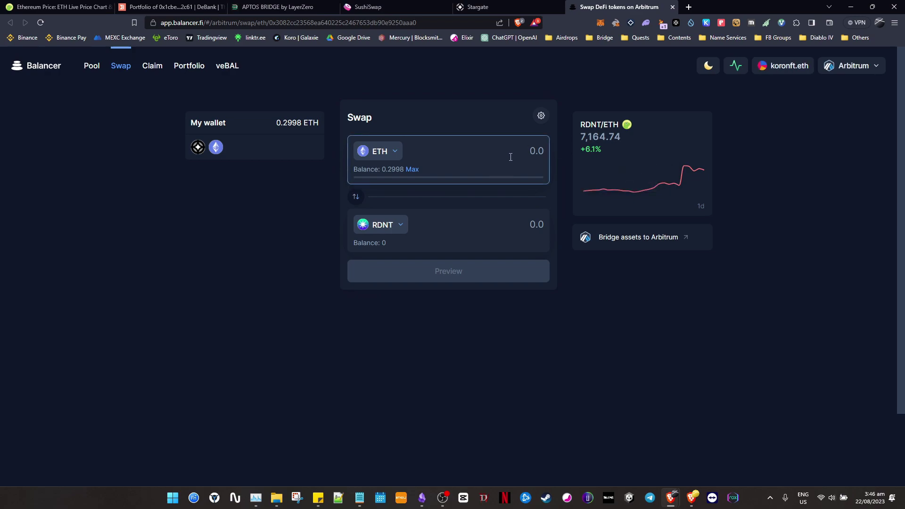
pyautogui.write('0.27')
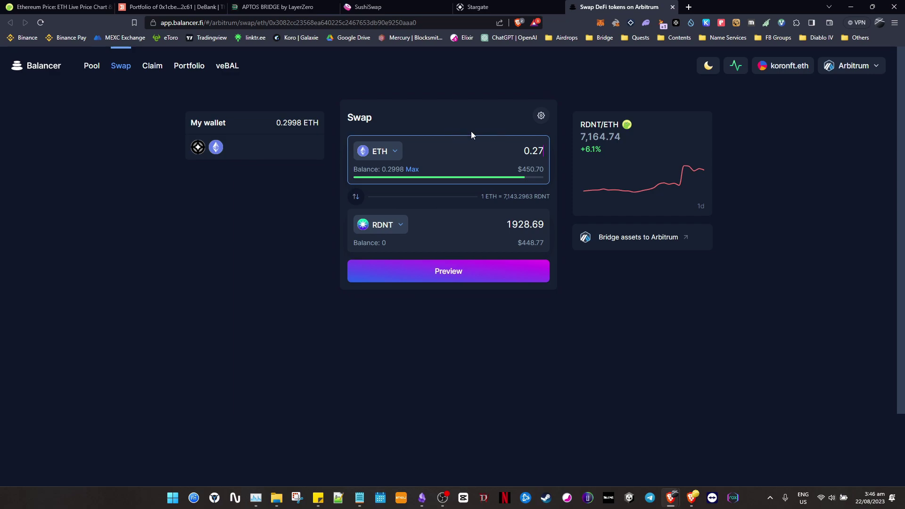
pyautogui.hotkey('alt', 'Tab')
pyautogui.hotkey('alt', 'Tab')
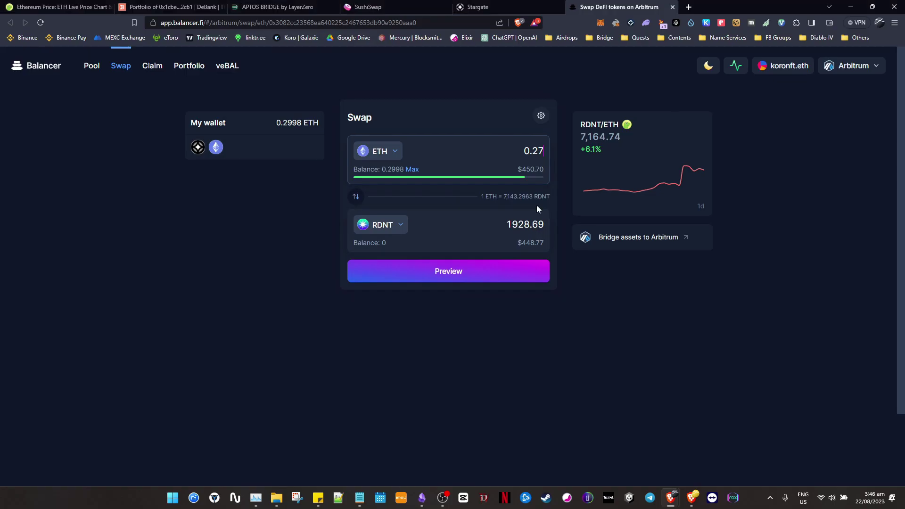
pyautogui.click(477, 278)
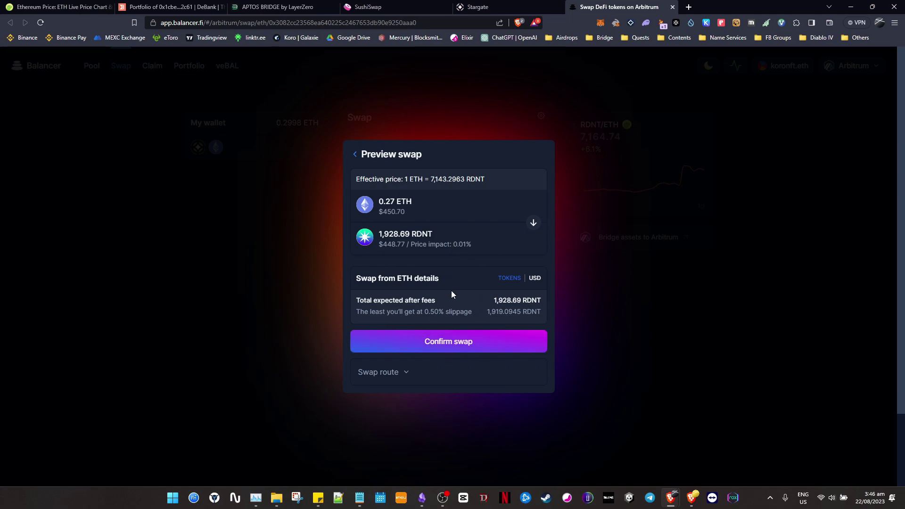
pyautogui.click(456, 347)
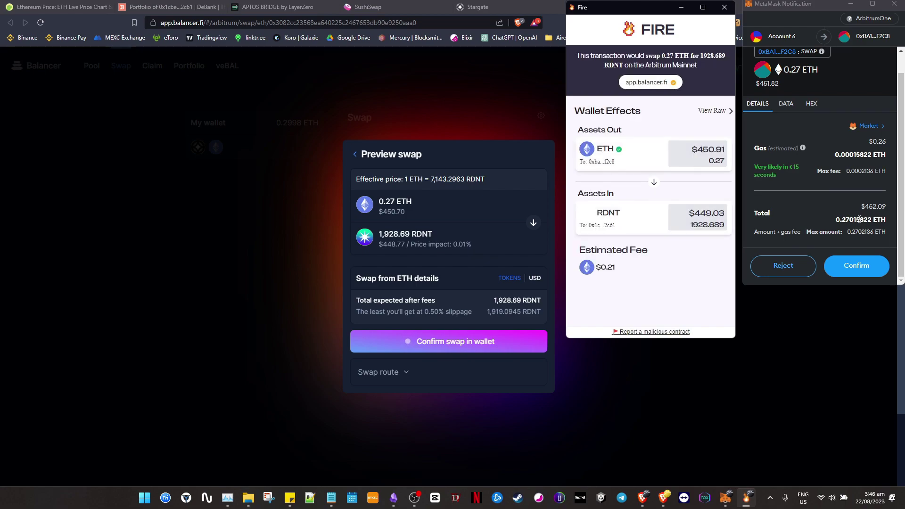
pyautogui.click(856, 266)
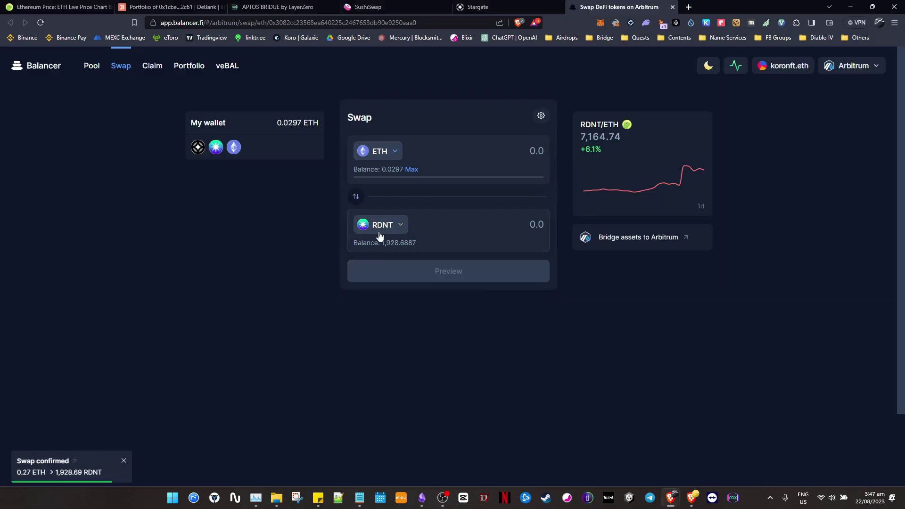
pyautogui.hotkey('alt', 'Tab')
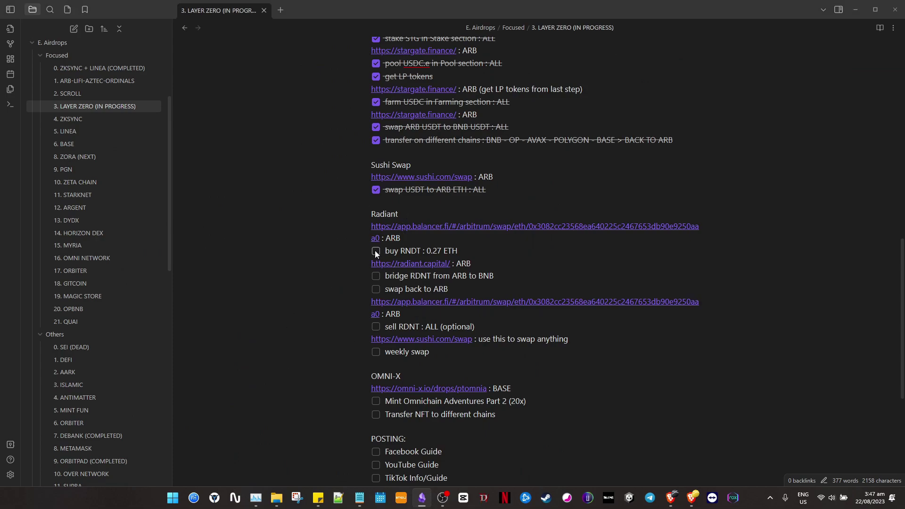
# Tick 'buy RNDT : 0.27 ETH' and launch the Radiant app from the radiant.capital link.
pyautogui.click(375, 251)
pyautogui.click(434, 264)
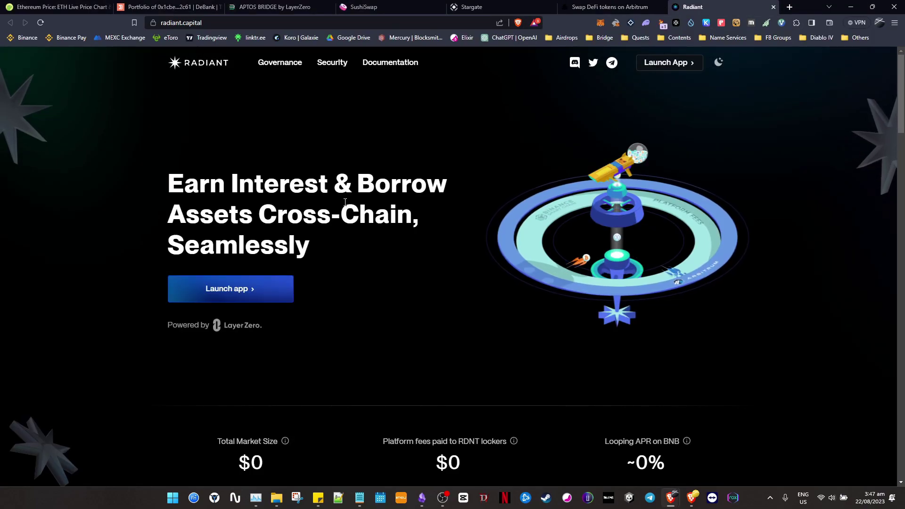
pyautogui.hotkey('alt', 'Tab')
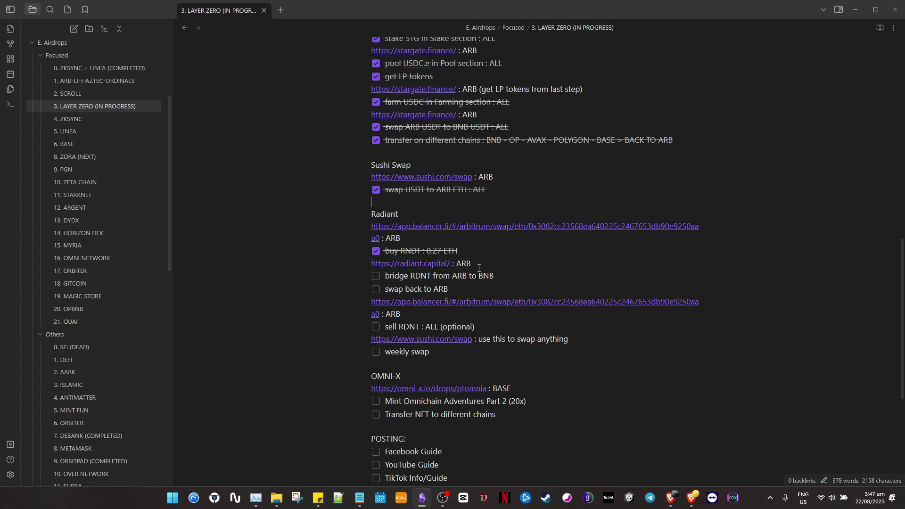
pyautogui.hotkey('alt', 'Tab')
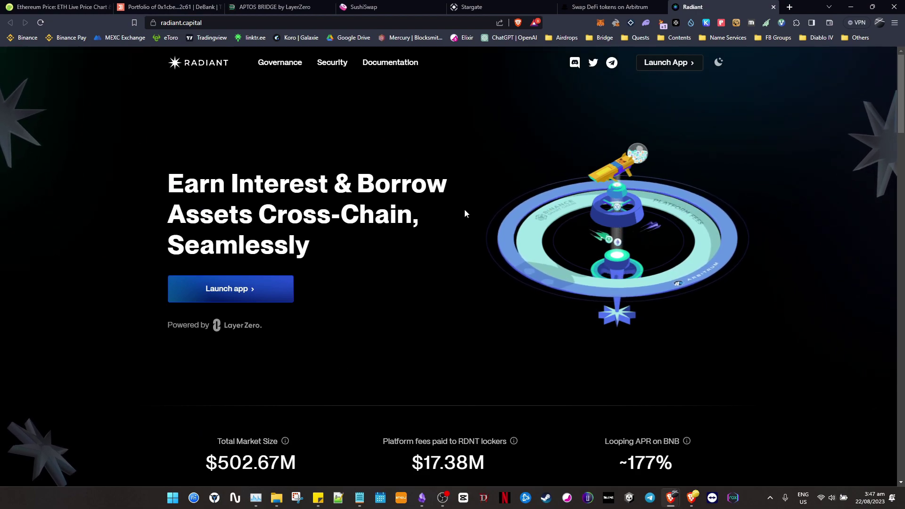
pyautogui.click(653, 63)
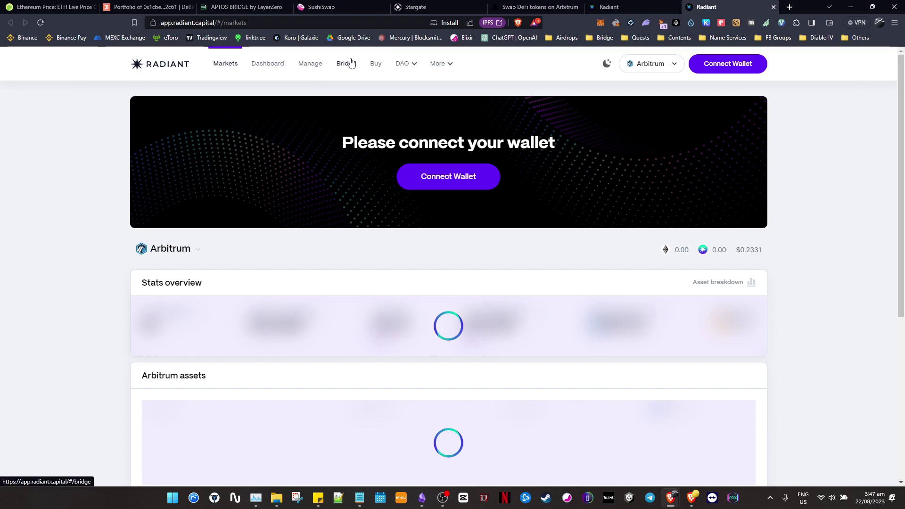
# Open Radiant's RDNT bridge and connect the wallet, noting the ARB-to-BNB route.
pyautogui.click(351, 67)
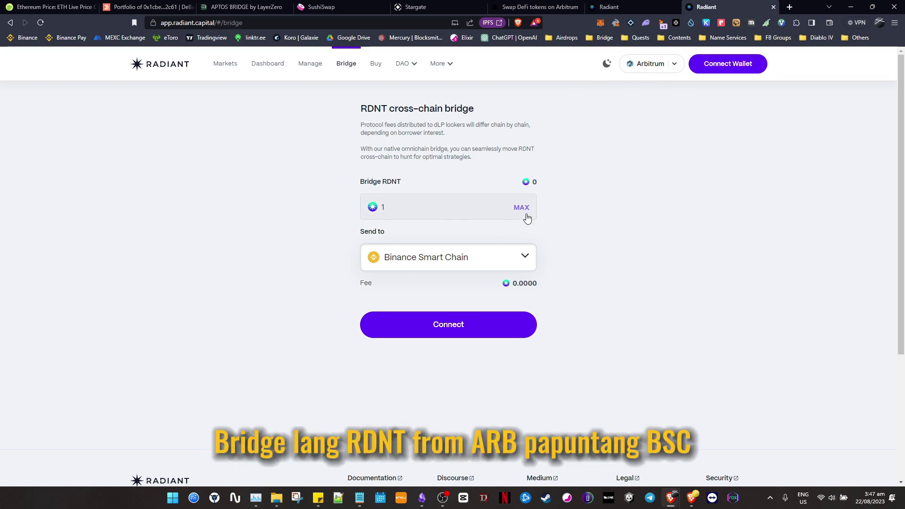
pyautogui.click(731, 69)
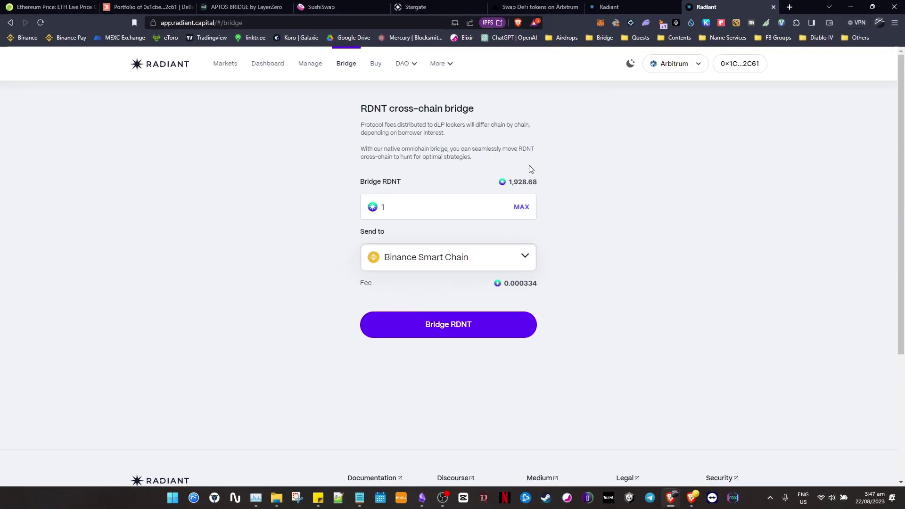
pyautogui.hotkey('alt', 'Tab')
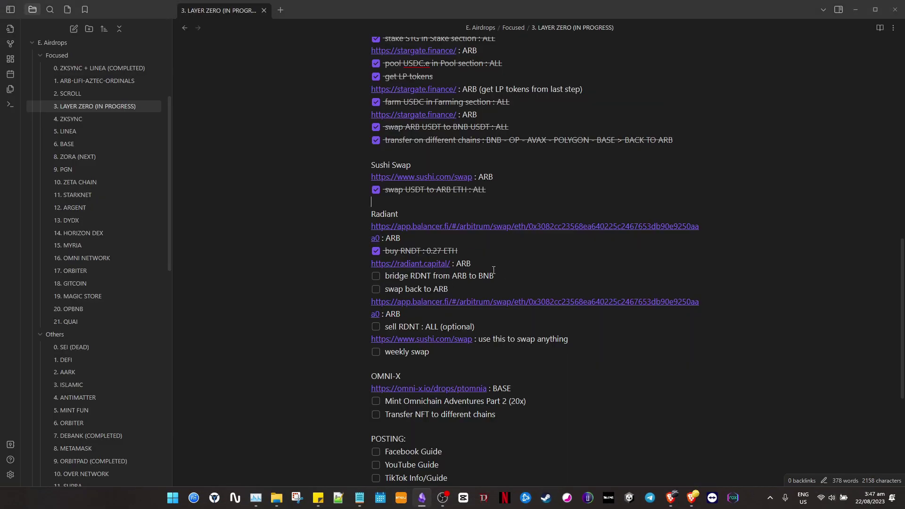
pyautogui.moveTo(496, 276); pyautogui.dragTo(414, 275)
pyautogui.hotkey('alt', 'Tab')
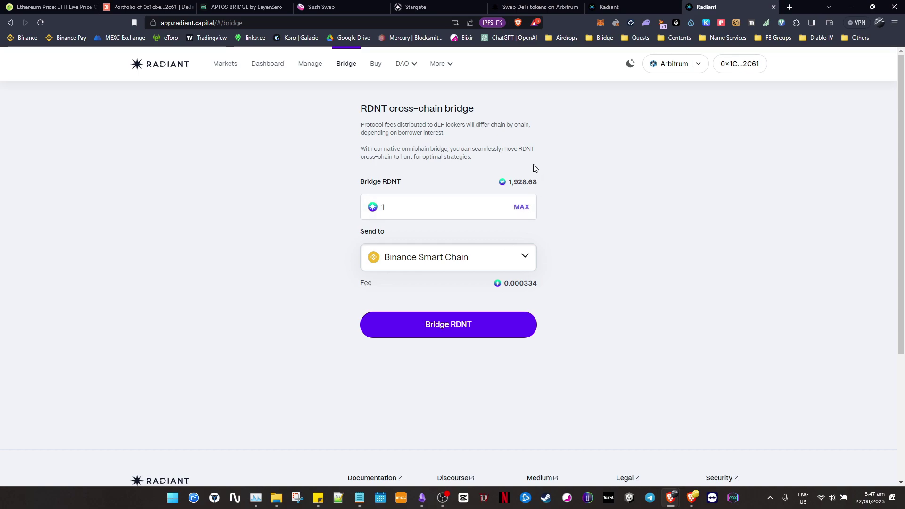
# Fill in the full 1,928.68 RDNT balance and check the 0.000334 bridge fee.
pyautogui.click(521, 207)
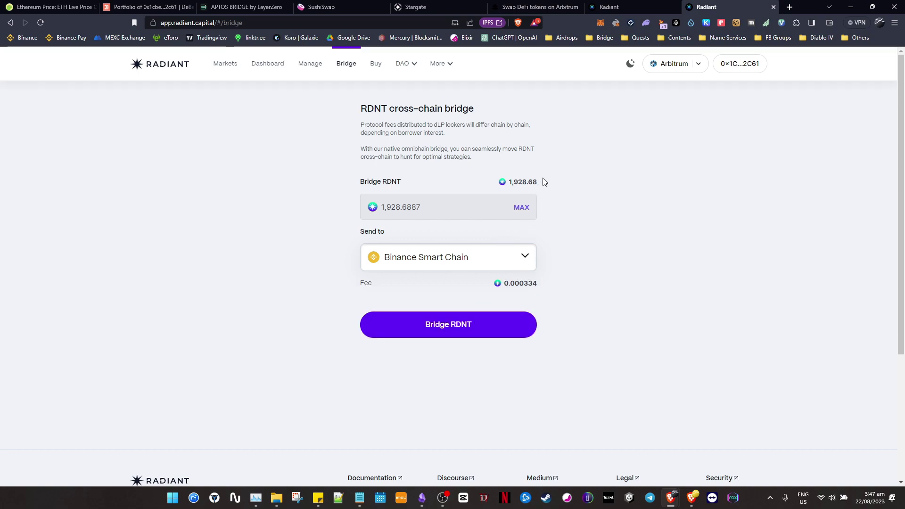
pyautogui.moveTo(539, 189); pyautogui.dragTo(509, 183)
pyautogui.click(604, 223)
pyautogui.moveTo(540, 283); pyautogui.dragTo(529, 272)
pyautogui.moveTo(542, 184); pyautogui.dragTo(522, 183)
pyautogui.click(516, 286)
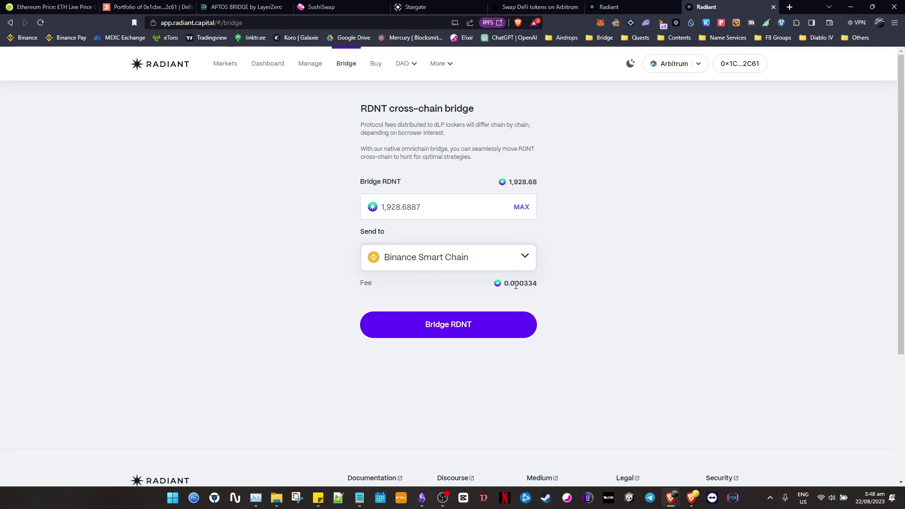
pyautogui.doubleClick(537, 285)
pyautogui.click(559, 307)
# Submit the RDNT bridge to Binance Smart Chain and confirm it in MetaMask.
pyautogui.click(488, 329)
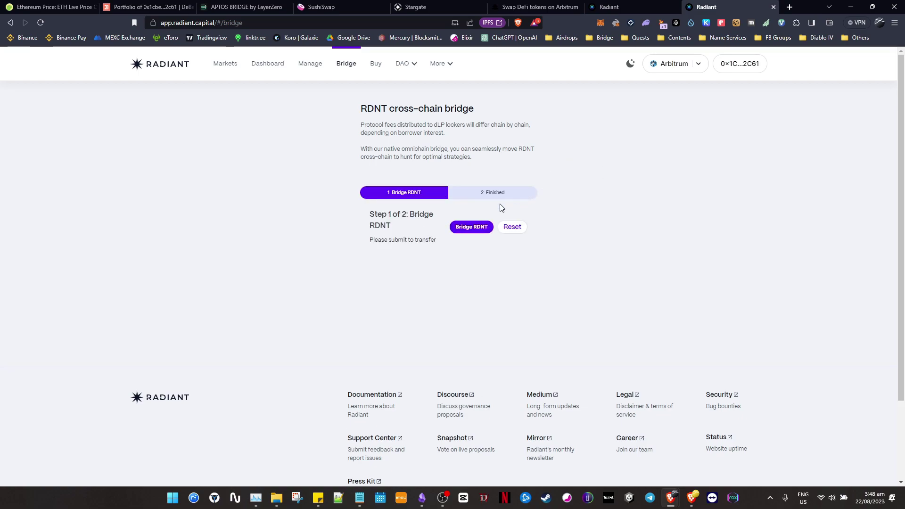
pyautogui.click(471, 228)
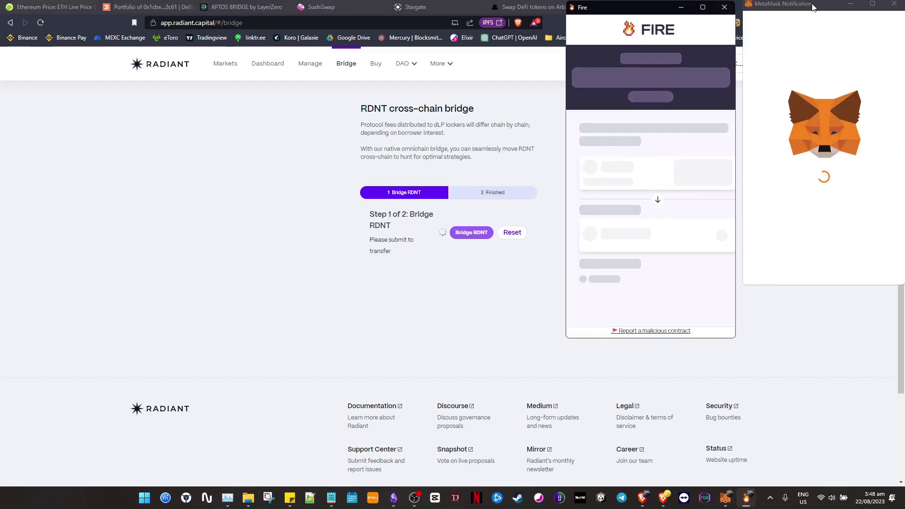
pyautogui.click(862, 265)
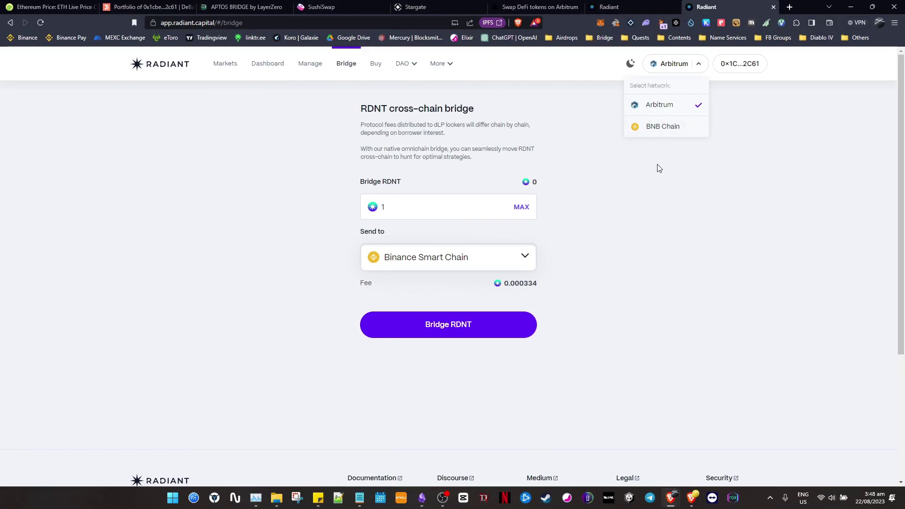
pyautogui.click(661, 167)
# Tick 'bridge RDNT from ARB to BNB' in the Obsidian checklist.
pyautogui.hotkey('alt', 'Tab')
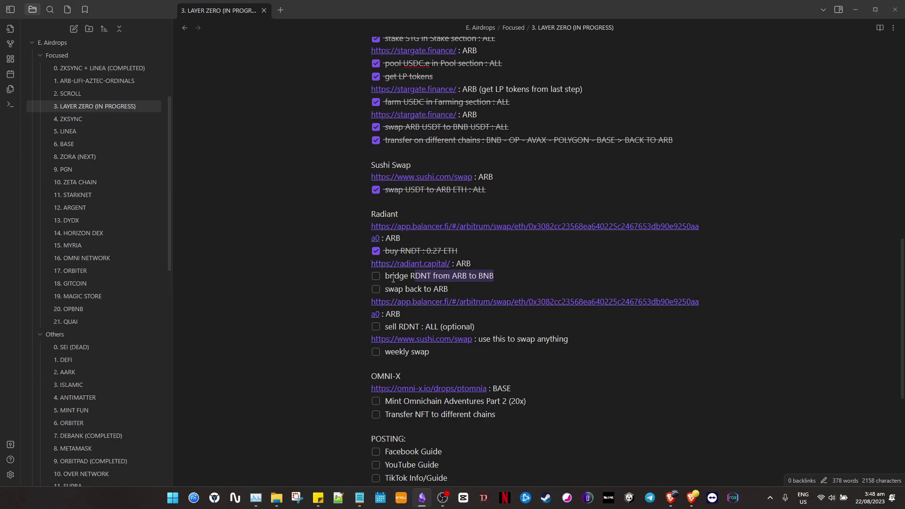
pyautogui.click(376, 276)
pyautogui.click(503, 279)
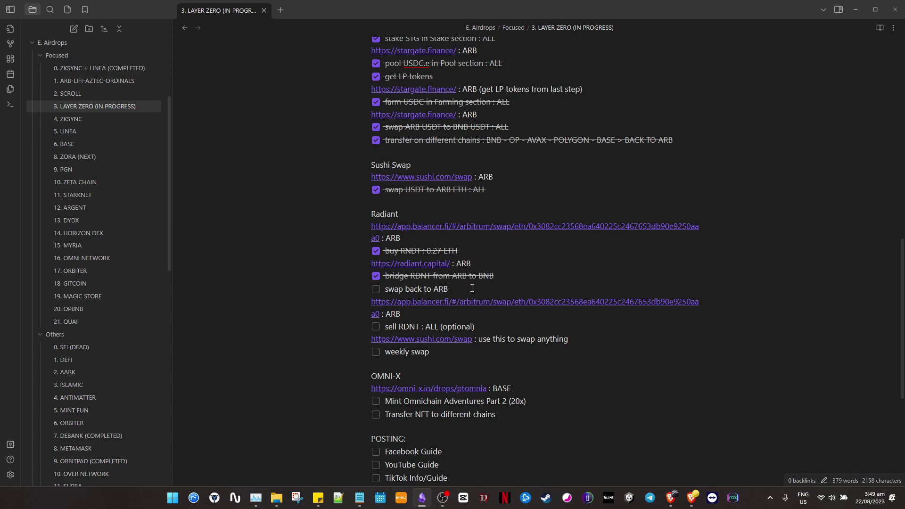
pyautogui.hotkey('alt', 'Tab')
# Switch Radiant to BNB Chain and bridge the full 1,928.6887 RDNT balance back to Arbitrum.
pyautogui.click(685, 66)
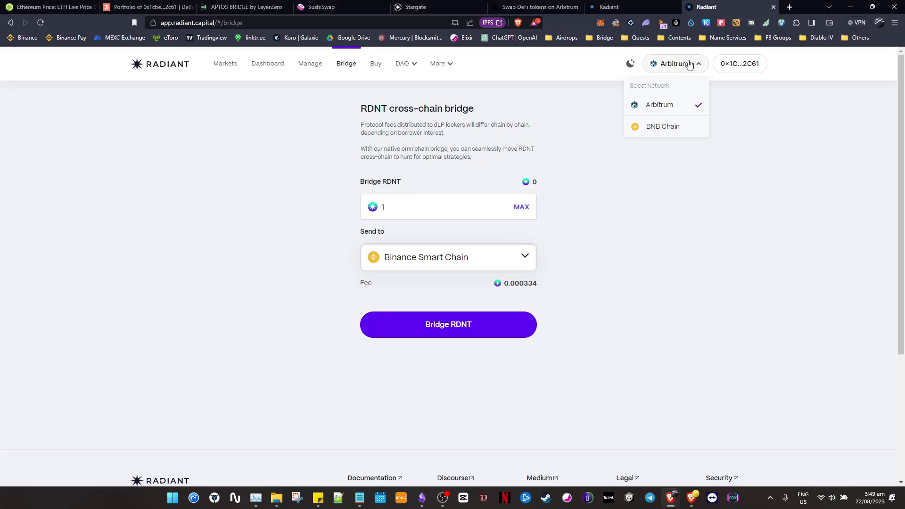
pyautogui.click(663, 129)
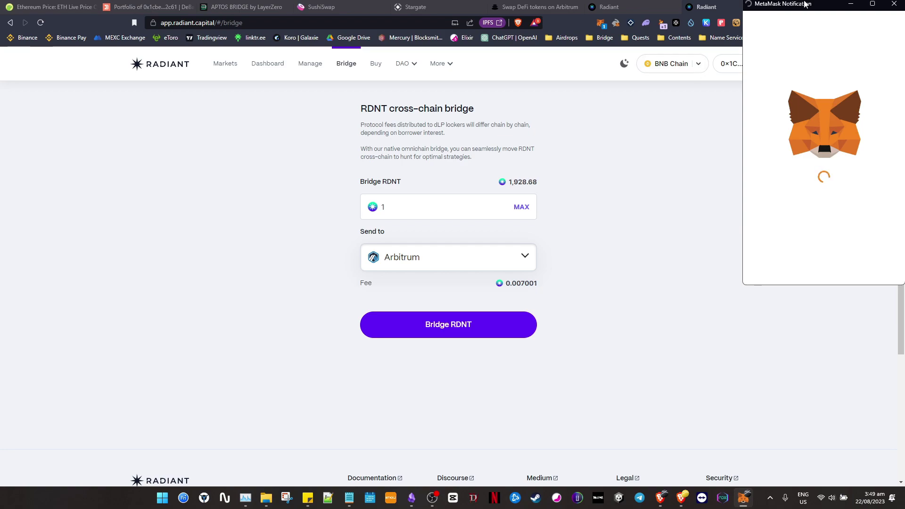
pyautogui.click(776, 303)
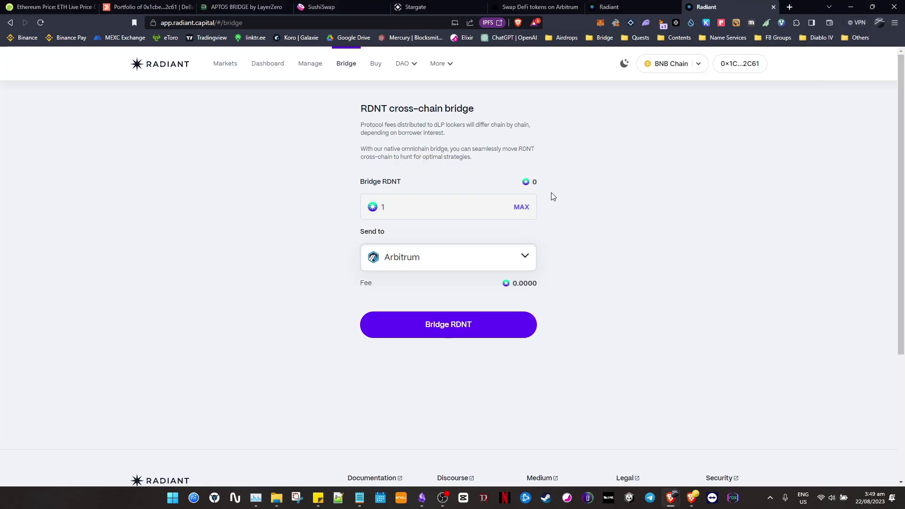
pyautogui.click(519, 212)
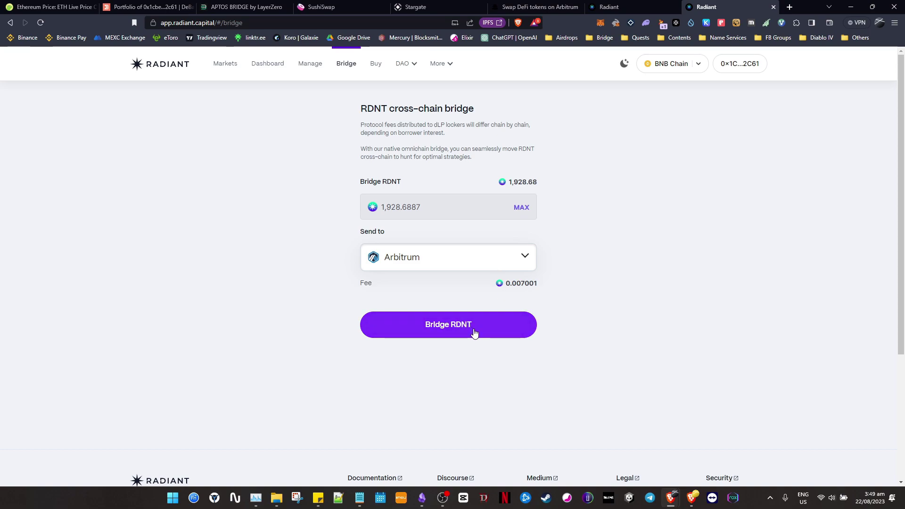
pyautogui.click(474, 333)
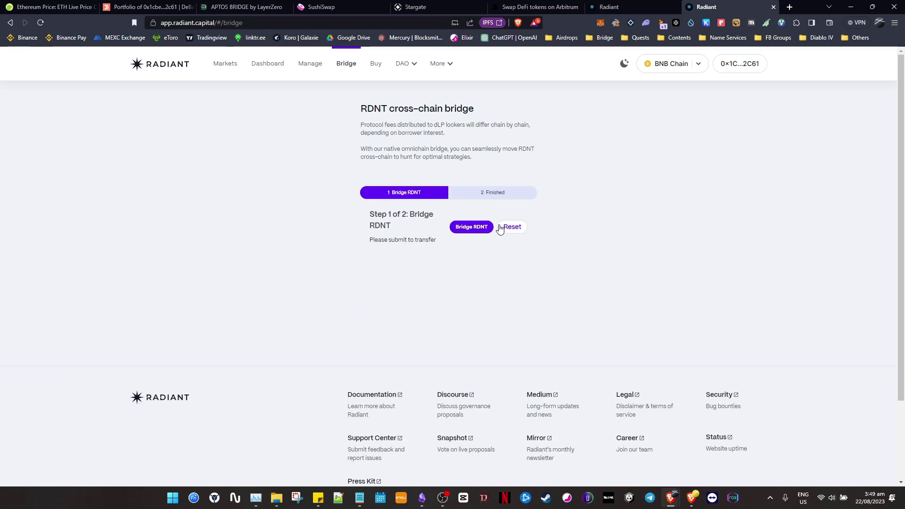
pyautogui.click(472, 228)
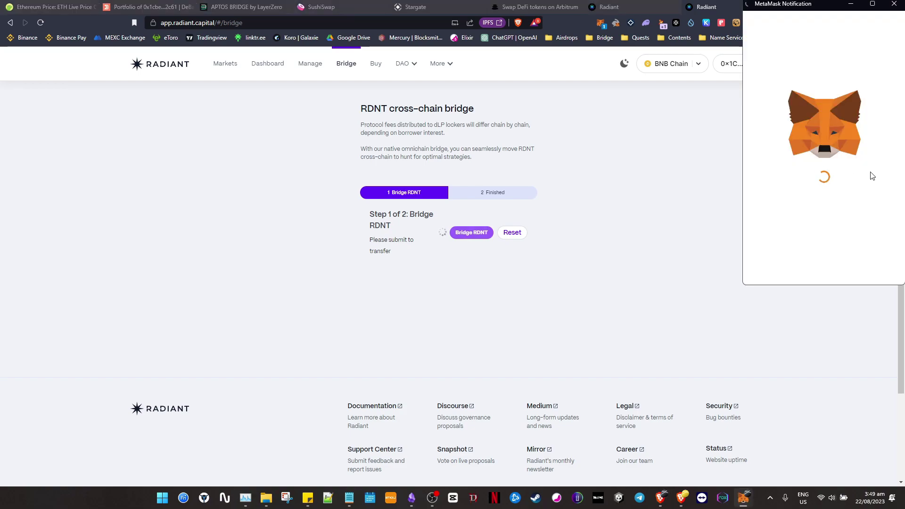
pyautogui.scroll(-3, 857, 234)
pyautogui.click(864, 269)
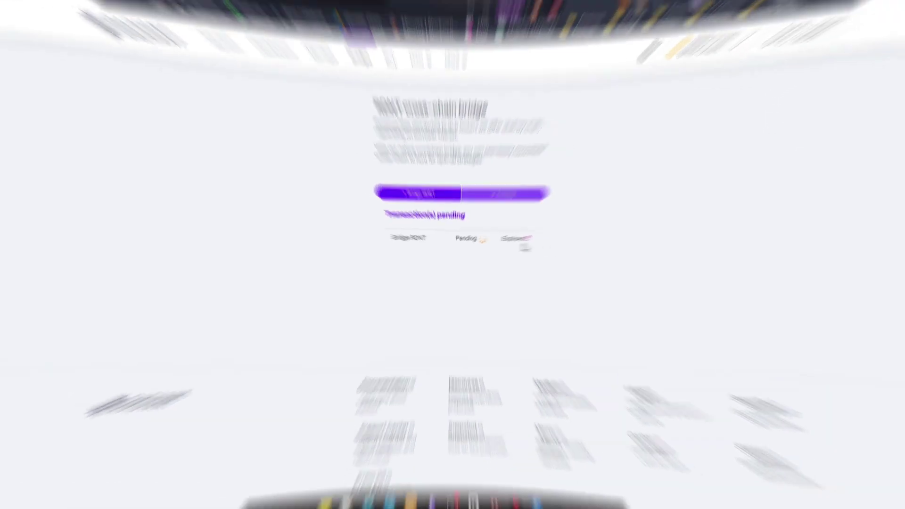
# Switch the app and wallet back to Arbitrum and check the token balances.
pyautogui.click(684, 66)
pyautogui.click(670, 102)
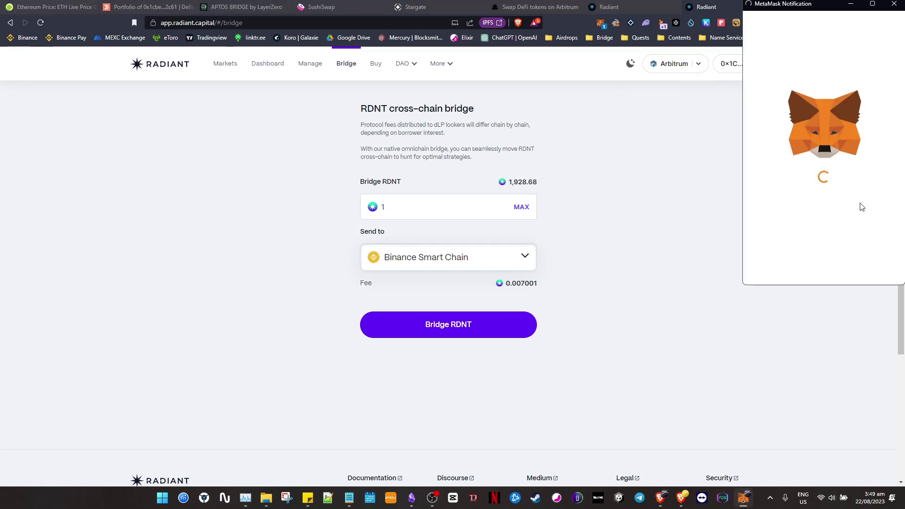
pyautogui.click(862, 267)
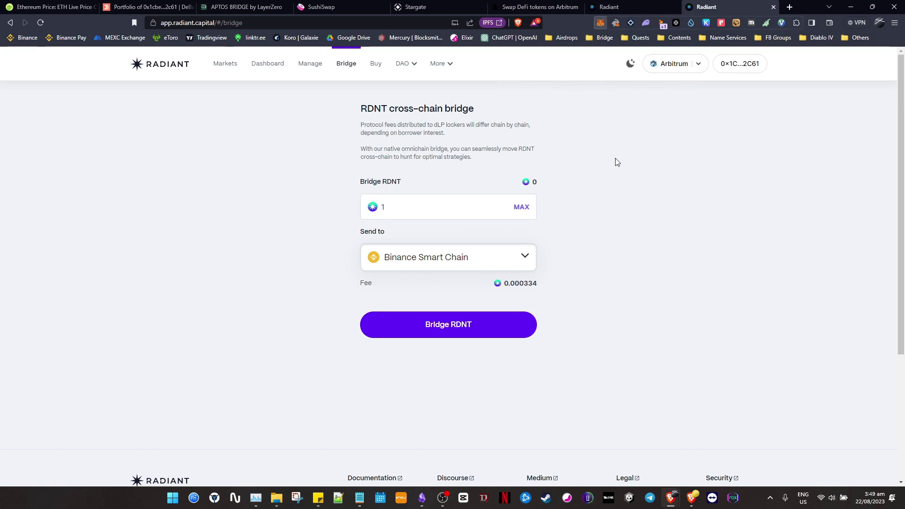
pyautogui.click(471, 181)
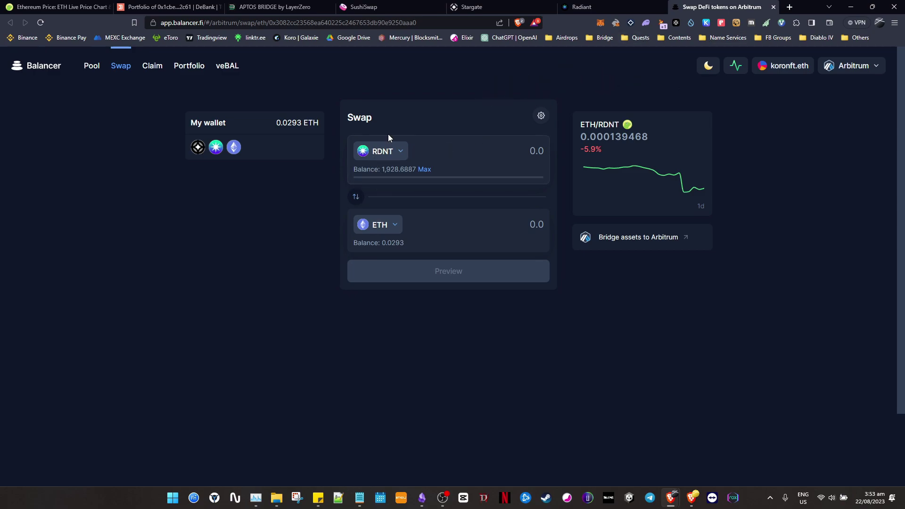
# Approve RDNT and swap all 1,928.6887 RDNT for about 0.2673 ETH on Balancer.
pyautogui.click(426, 170)
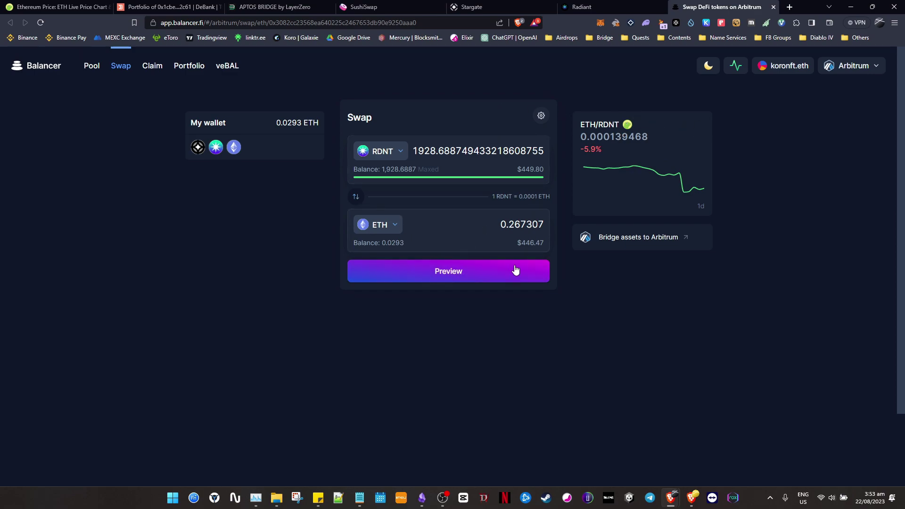
pyautogui.click(483, 277)
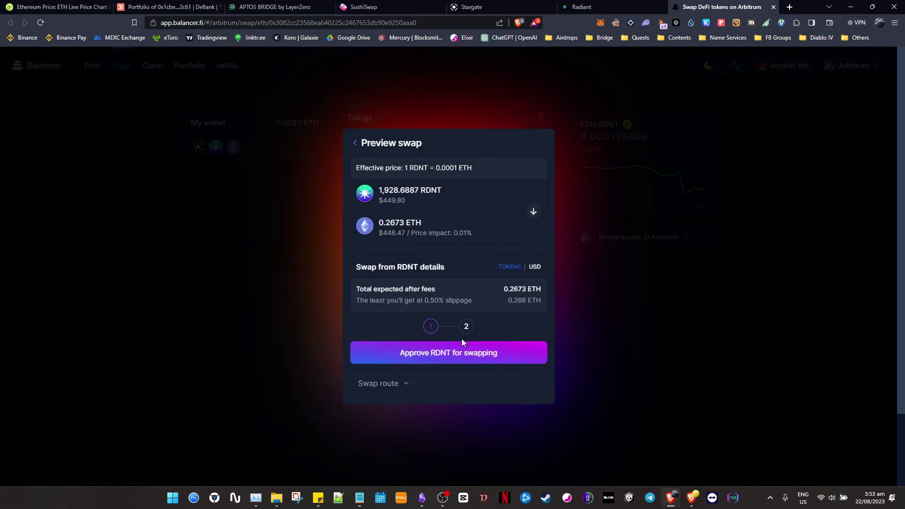
pyautogui.click(465, 357)
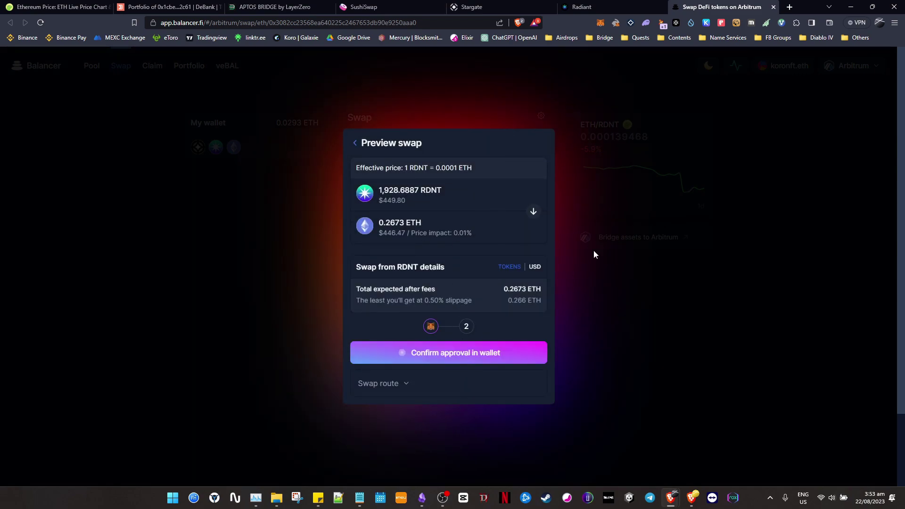
pyautogui.click(701, 309)
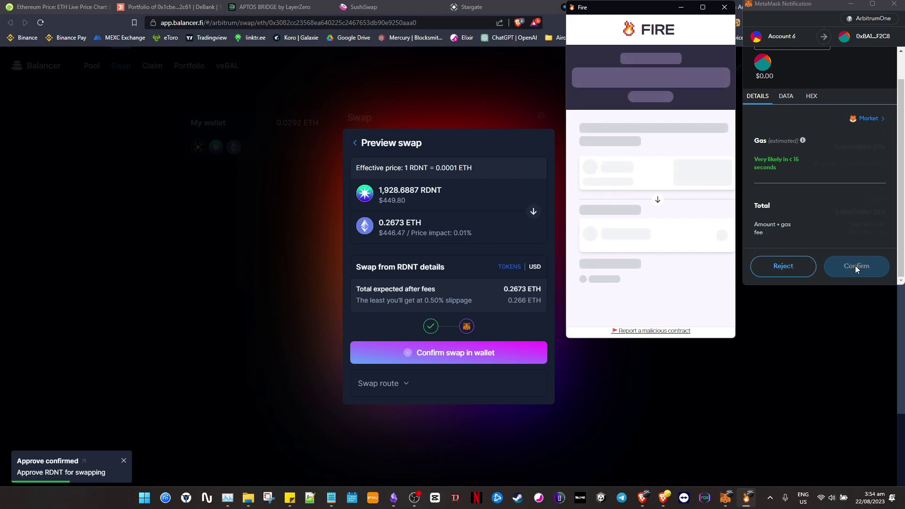
pyautogui.click(855, 266)
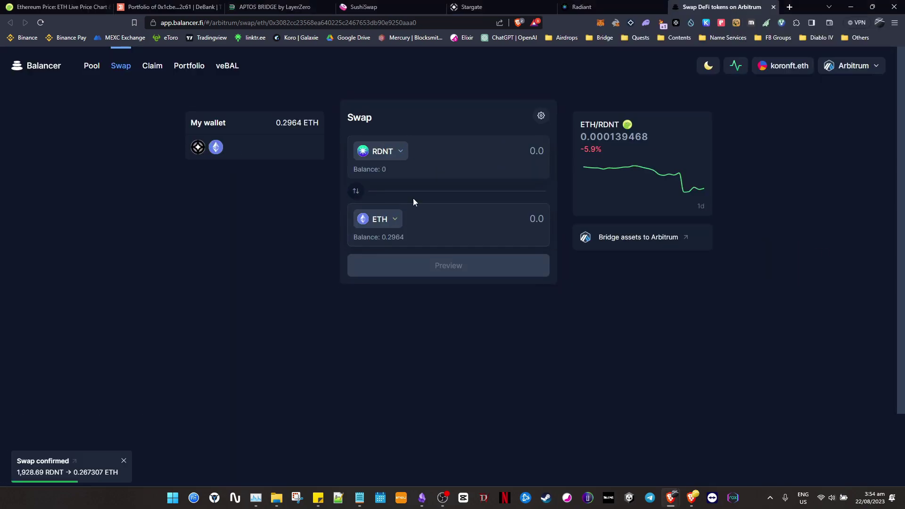
# Check off 'swap back to ARB' and 'sell RDNT : ALL (optional)' in the Radiant checklist.
pyautogui.hotkey('alt', 'Tab')
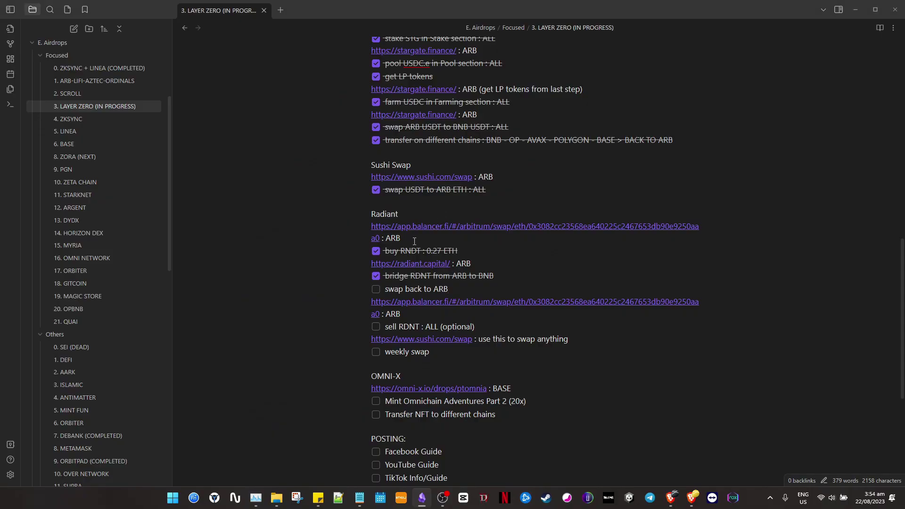
pyautogui.scroll(-1, 419, 288)
pyautogui.click(377, 242)
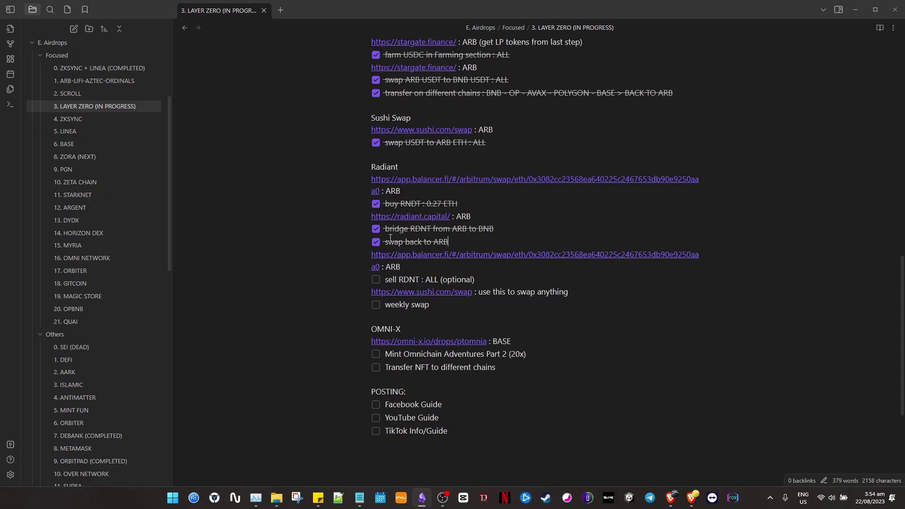
pyautogui.scroll(-1, 417, 294)
pyautogui.click(376, 232)
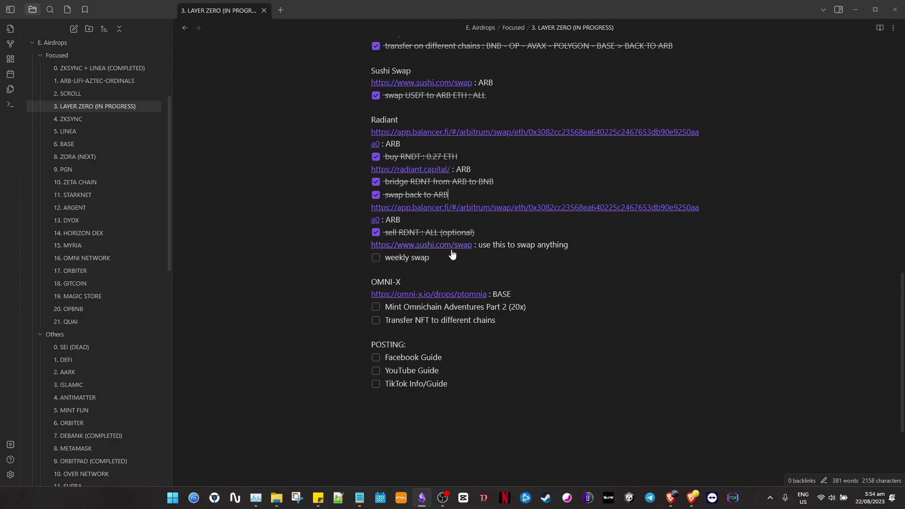
pyautogui.click(472, 207)
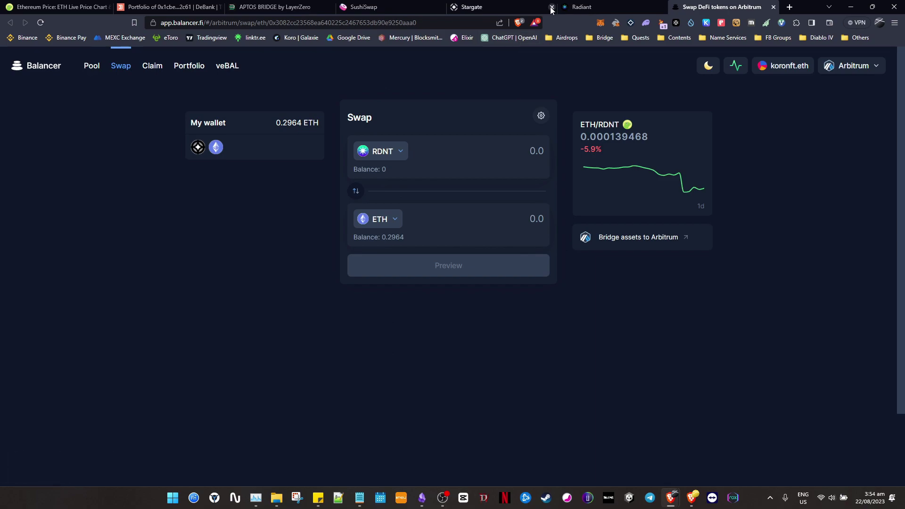
# Close the Stargate, Radiant, Balancer and APTOS BRIDGE tabs, leaving SushiSwap Trade open.
pyautogui.click(550, 7)
pyautogui.click(552, 7)
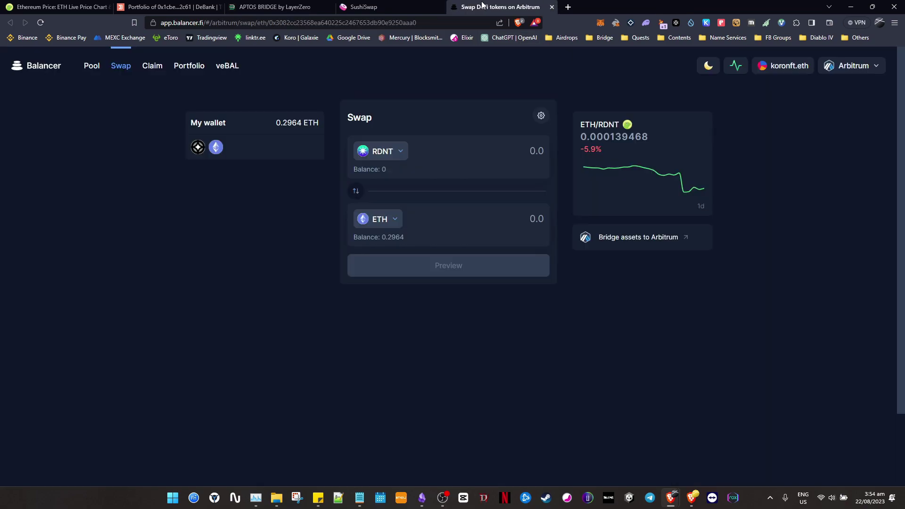
pyautogui.click(391, 5)
pyautogui.click(552, 7)
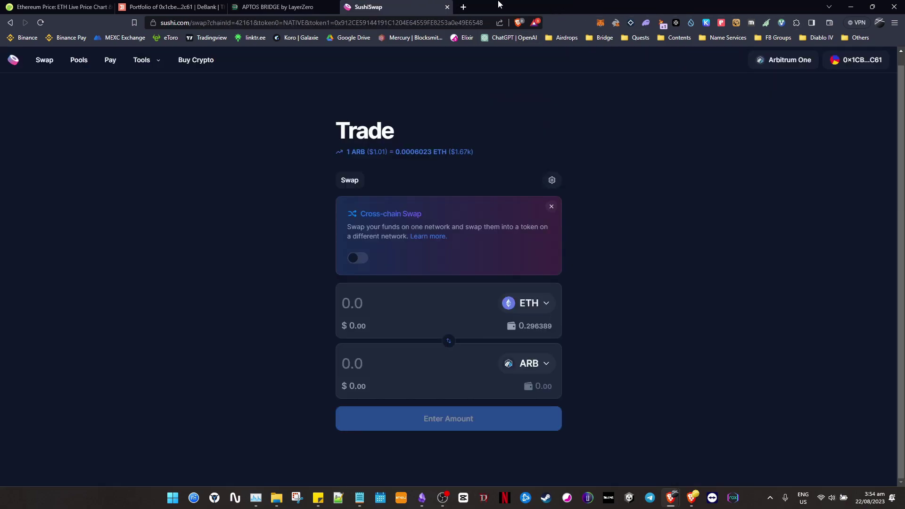
pyautogui.click(335, 7)
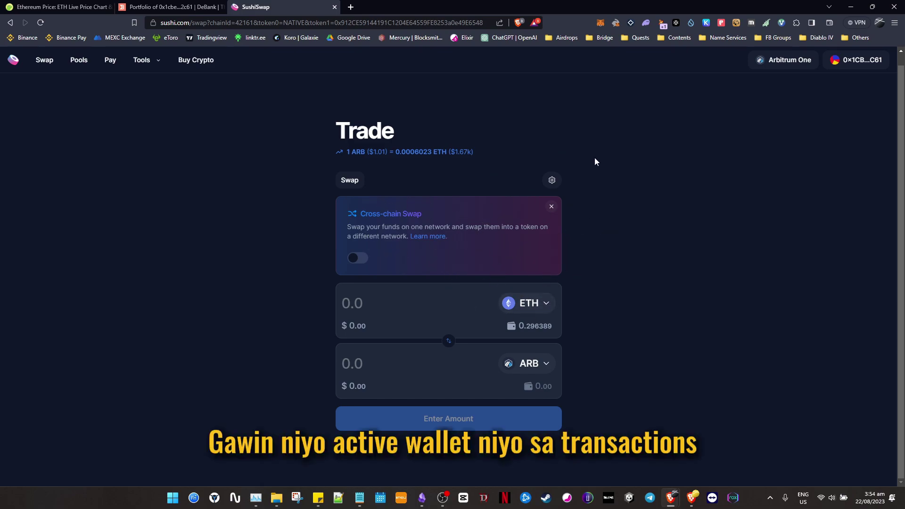
# Return from SushiSwap's ETH-to-ARB page to the Obsidian Layer Zero checklist.
pyautogui.hotkey('alt', 'Tab')
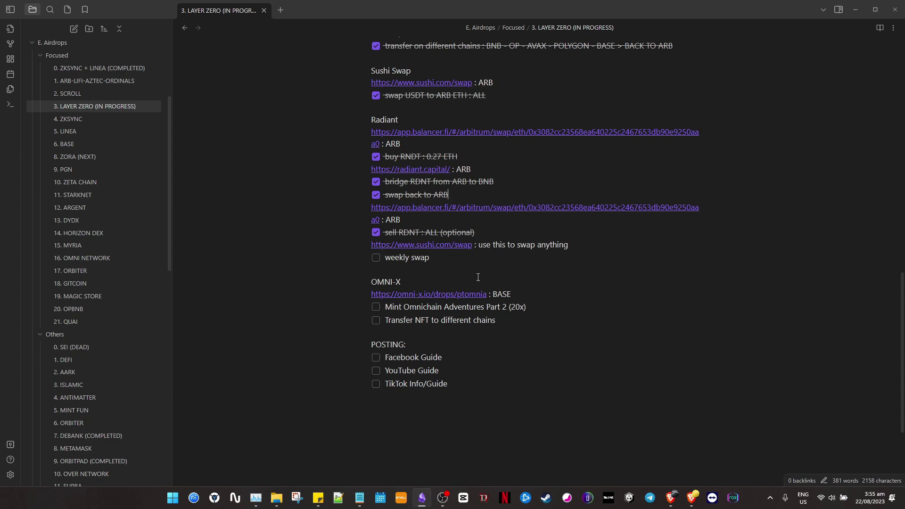
# Open the BASE omni-x.io/drops/ptomnia link from the note in the browser.
pyautogui.click(370, 283)
pyautogui.click(585, 274)
pyautogui.moveTo(513, 293); pyautogui.dragTo(495, 295)
pyautogui.click(532, 293)
pyautogui.hotkey('alt', 'Tab')
pyautogui.hotkey('alt', 'Tab')
pyautogui.click(446, 295)
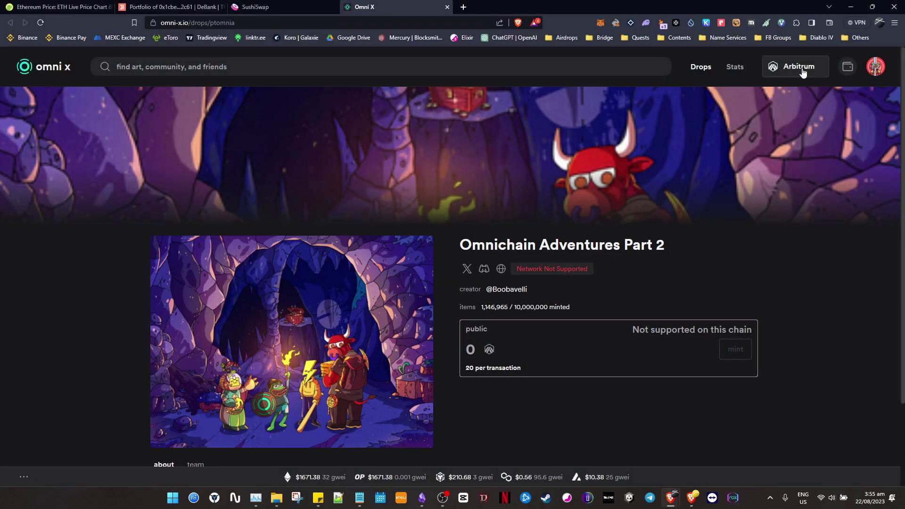
# Switch the Omni X drop page and wallet to the Base network.
pyautogui.click(802, 71)
pyautogui.click(795, 343)
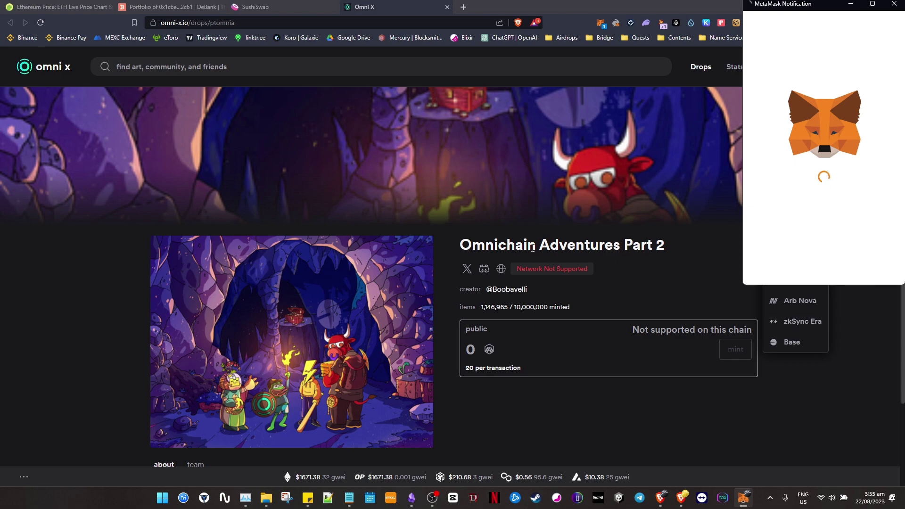
pyautogui.click(865, 268)
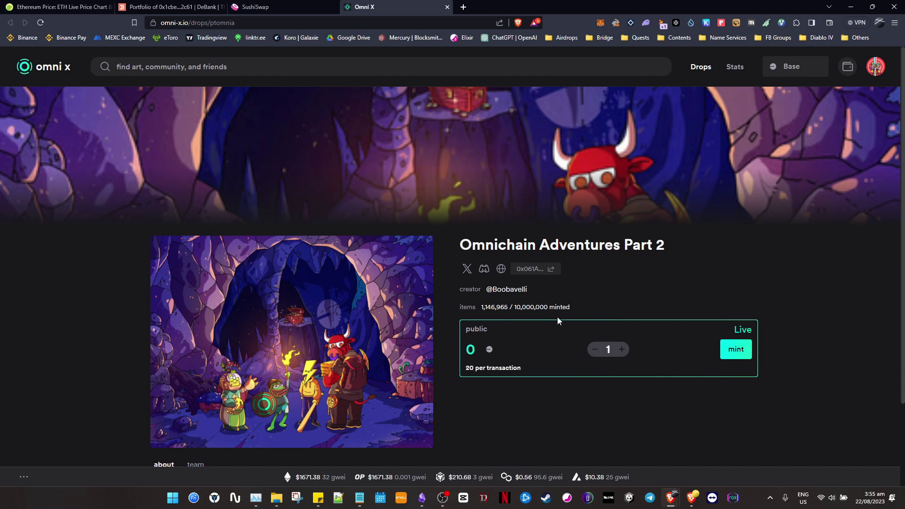
# Raise the Omnichain Adventures Part 2 mint quantity to 20.
pyautogui.doubleClick(622, 350)
pyautogui.doubleClick(622, 349)
pyautogui.doubleClick(621, 349)
pyautogui.doubleClick(622, 349)
pyautogui.click(622, 350)
pyautogui.click(623, 350)
pyautogui.click(622, 350)
pyautogui.doubleClick(622, 351)
pyautogui.doubleClick(622, 350)
pyautogui.doubleClick(622, 351)
pyautogui.click(622, 351)
pyautogui.click(622, 350)
# Start minting the 20 NFTs, then reject the mint transaction in the wallet.
pyautogui.click(736, 350)
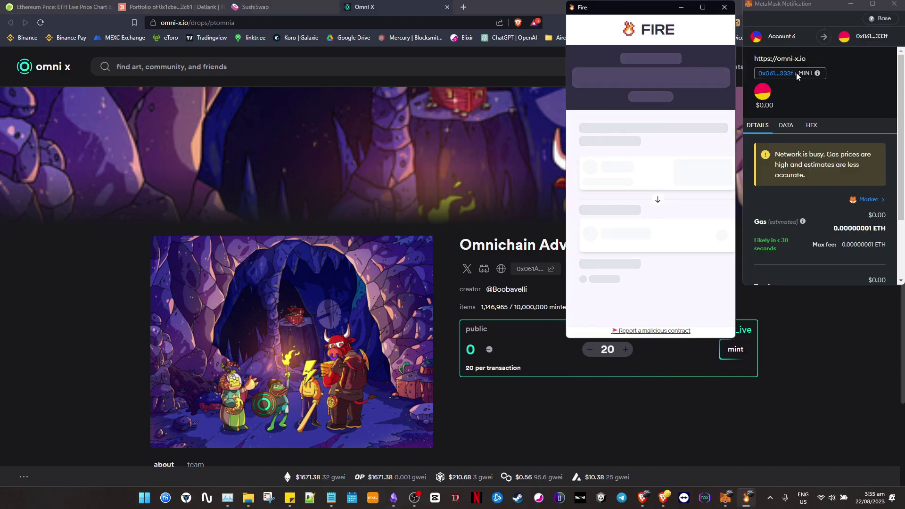
pyautogui.scroll(-3, 842, 190)
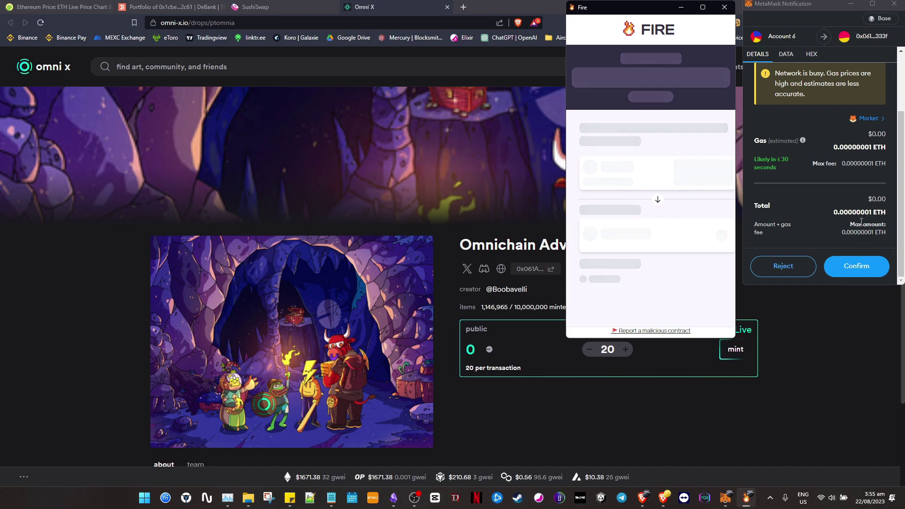
pyautogui.moveTo(872, 212); pyautogui.dragTo(844, 213)
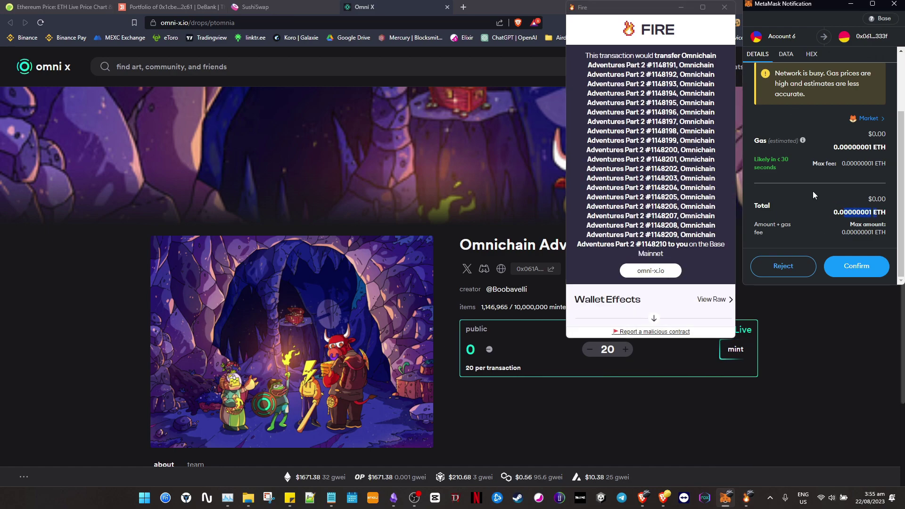
pyautogui.click(783, 267)
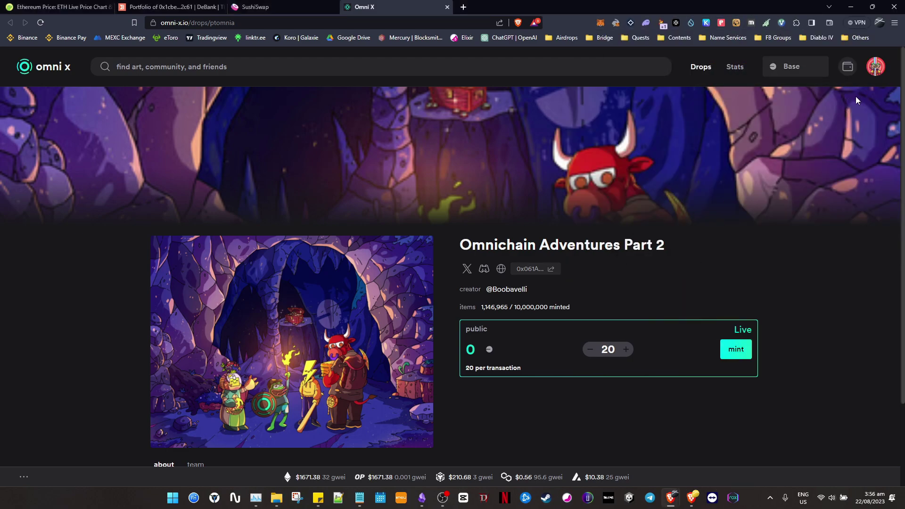
# Tick the Mint Omnichain Adventures Part 2 (20x) item in the Obsidian checklist.
pyautogui.click(879, 71)
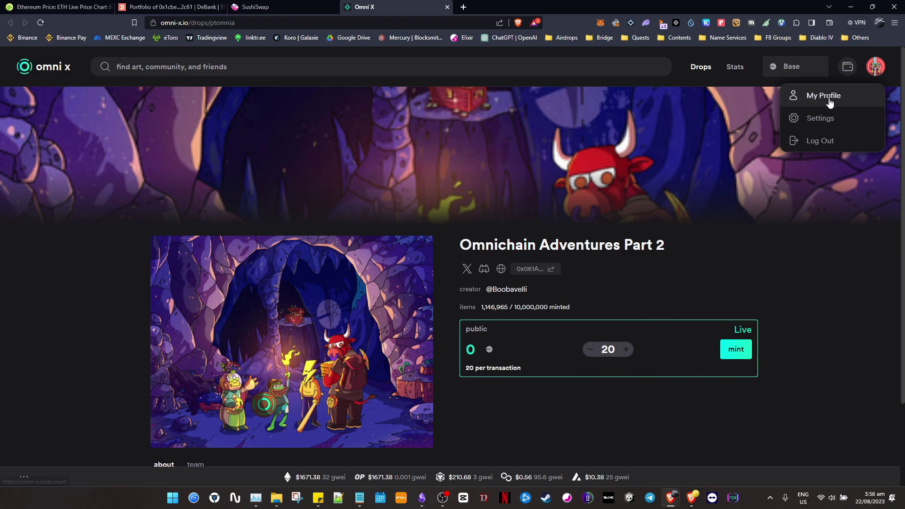
pyautogui.hotkey('alt', 'Tab')
pyautogui.click(376, 307)
pyautogui.hotkey('alt', 'Tab')
# Open the Omni X profile showing rank #23508 and the collected NFTs.
pyautogui.click(876, 66)
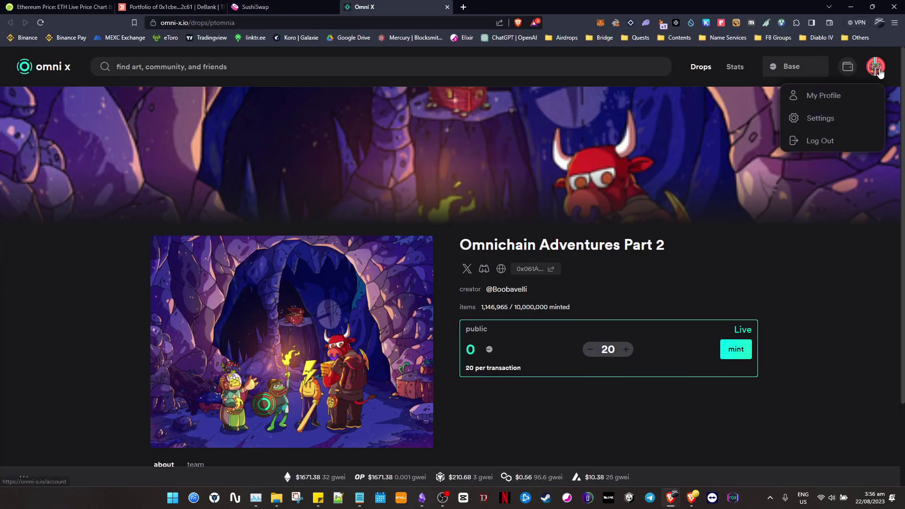
pyautogui.click(825, 96)
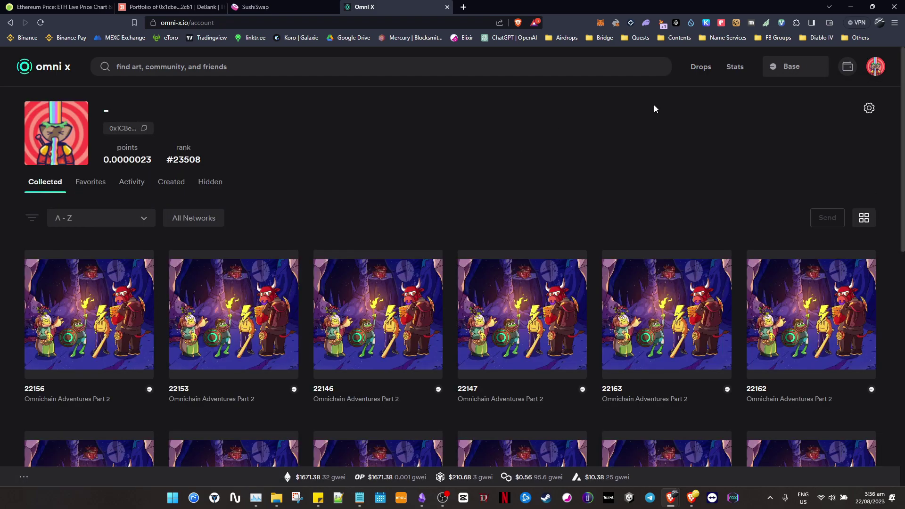
pyautogui.hotkey('alt', 'Tab')
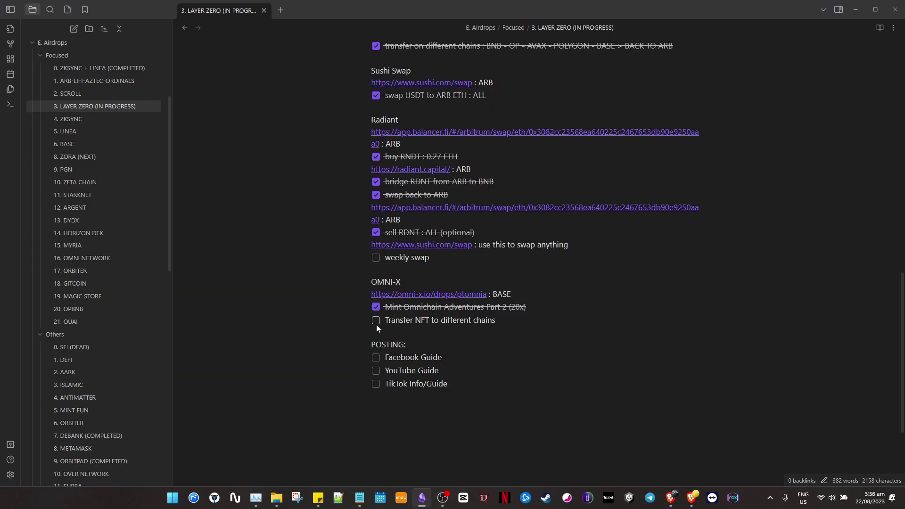
pyautogui.hotkey('alt', 'Tab')
pyautogui.scroll(-3, 243, 259)
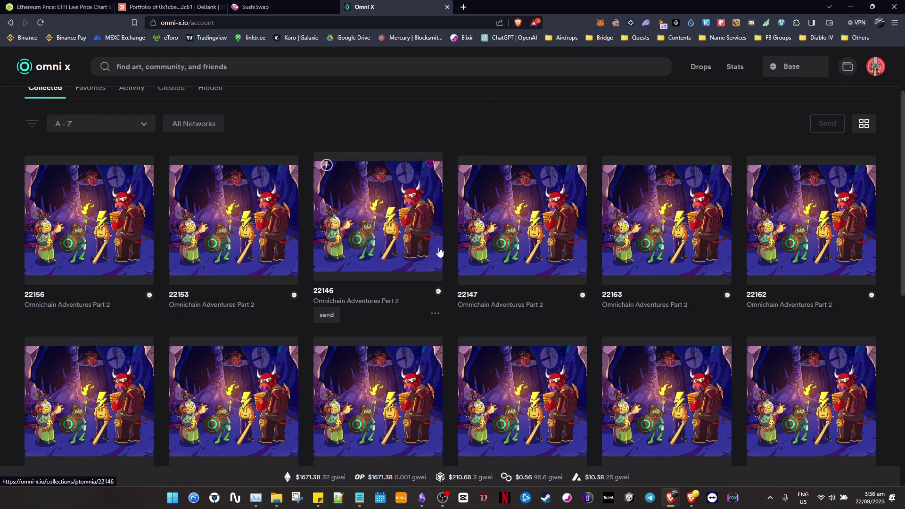
pyautogui.scroll(-2, 495, 289)
pyautogui.scroll(5, 259, 257)
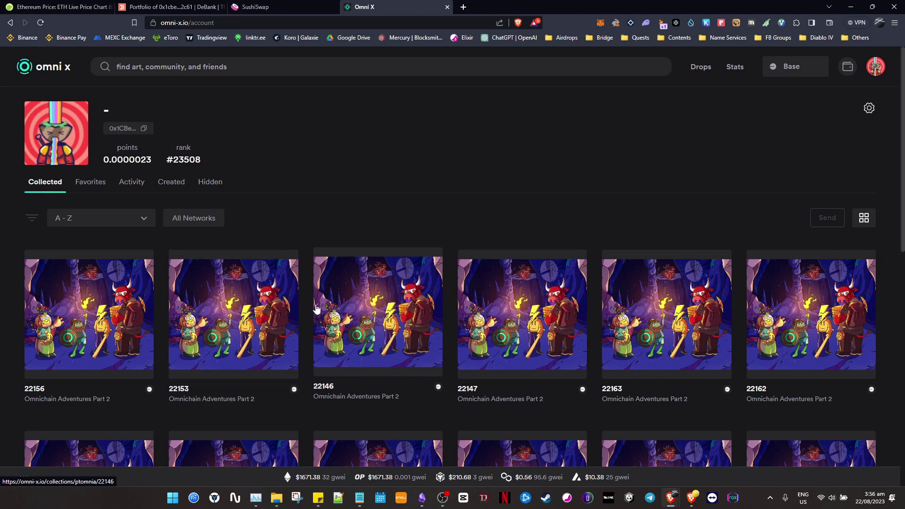
pyautogui.scroll(-2, 313, 307)
# Start sending NFT 22156 and list the destination networks for the transfer.
pyautogui.click(51, 315)
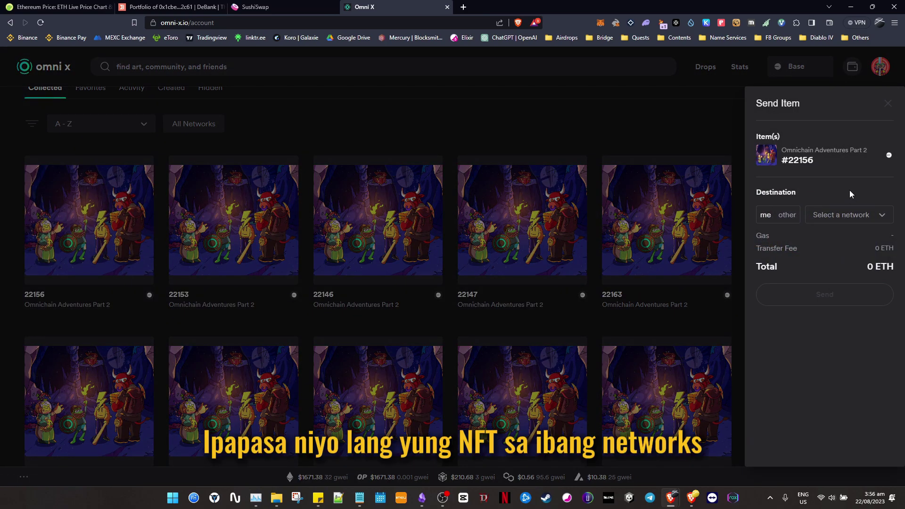
pyautogui.click(847, 216)
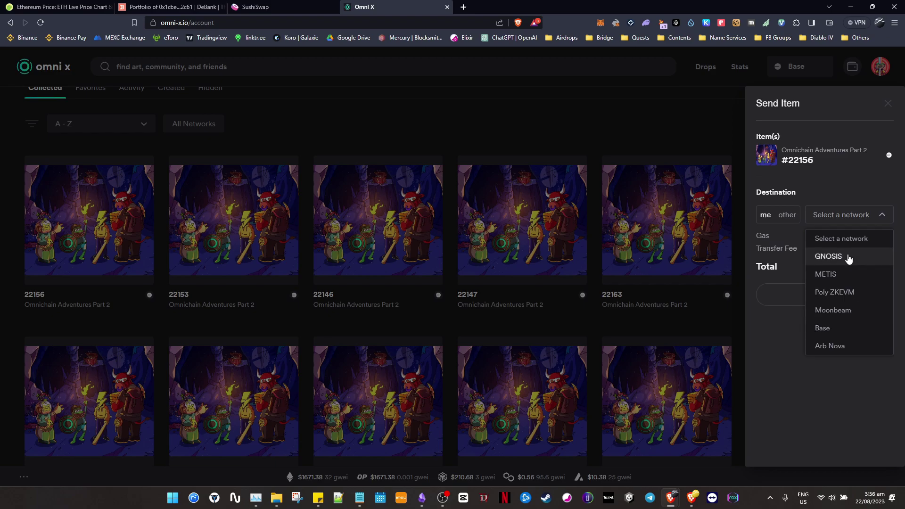
pyautogui.hotkey('alt', 'Tab')
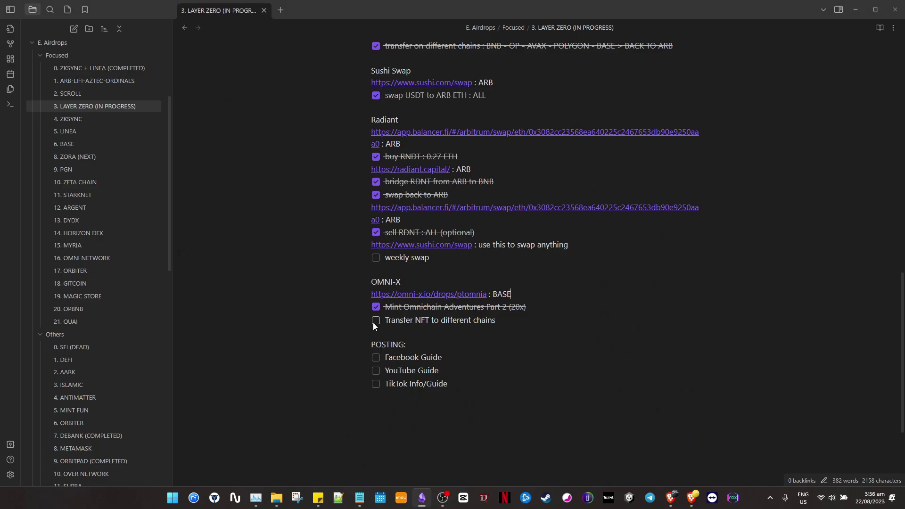
pyautogui.click(375, 321)
pyautogui.scroll(3, 580, 306)
pyautogui.scroll(9, 541, 240)
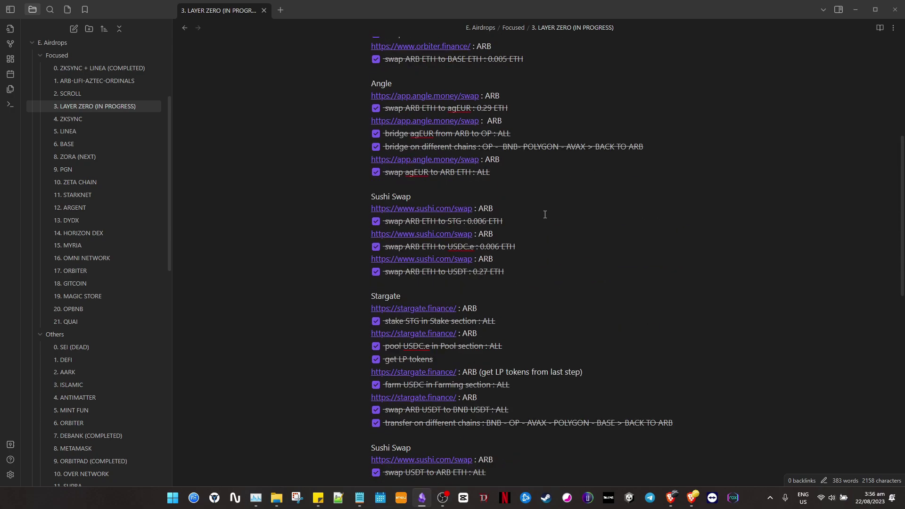
pyautogui.scroll(-9, 545, 205)
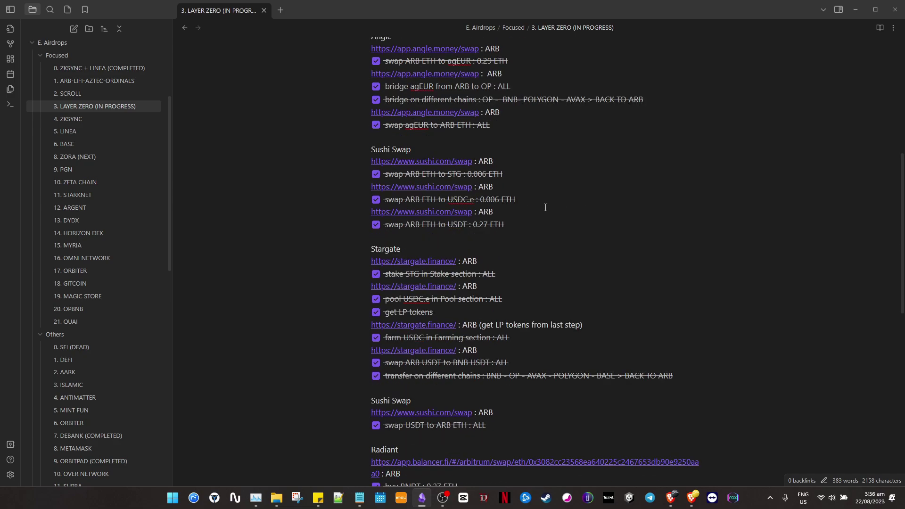
pyautogui.scroll(6, 545, 207)
pyautogui.scroll(4, 546, 207)
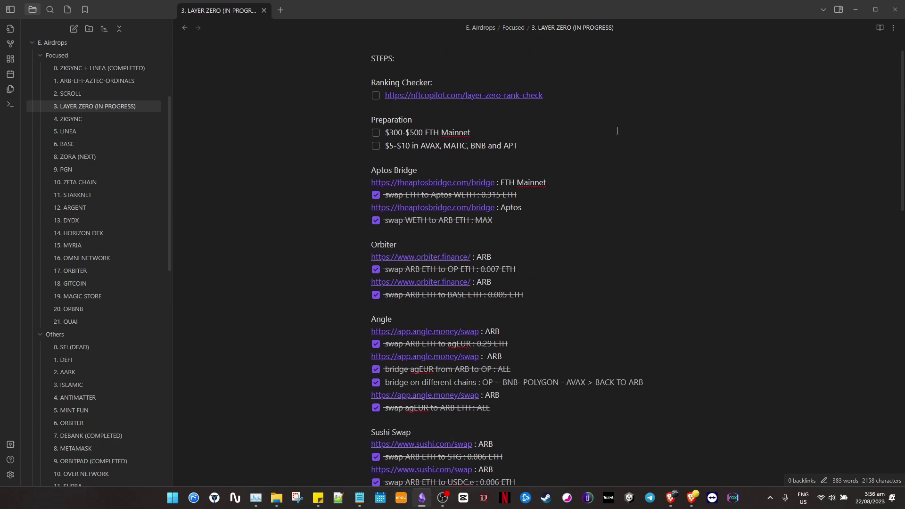
# Open the nftcopilot LayerZero rank checker link from the note.
pyautogui.click(533, 97)
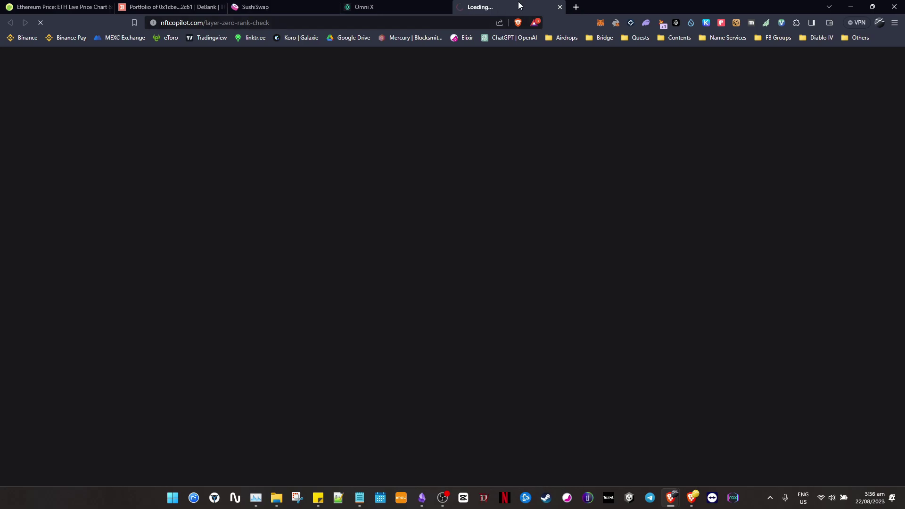
pyautogui.hotkey('alt', 'Tab')
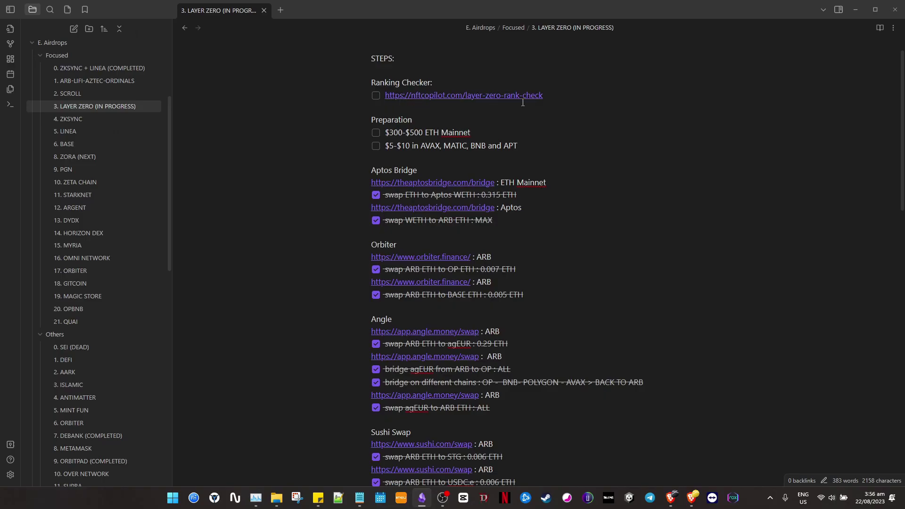
pyautogui.moveTo(563, 98); pyautogui.dragTo(408, 96)
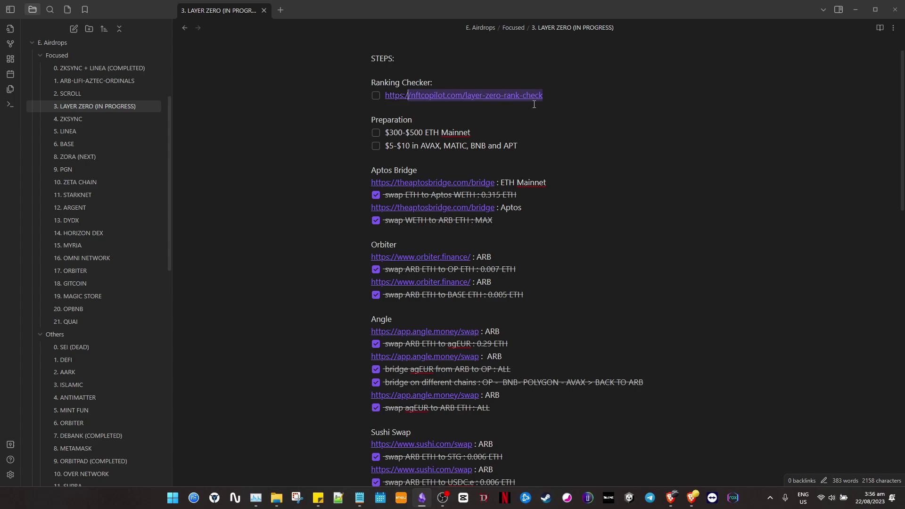
pyautogui.hotkey('alt', 'Tab')
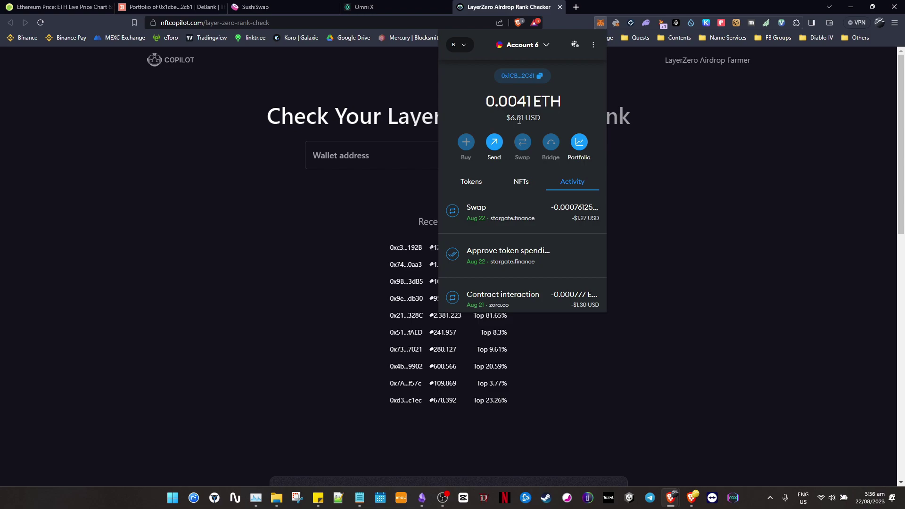
# Check the pasted wallet address: rank #1,852,889, top 63.54%, $561 volume.
pyautogui.click(356, 164)
pyautogui.write('0x1CBeb878745F62b3645a283D29cFE472c0202C61')
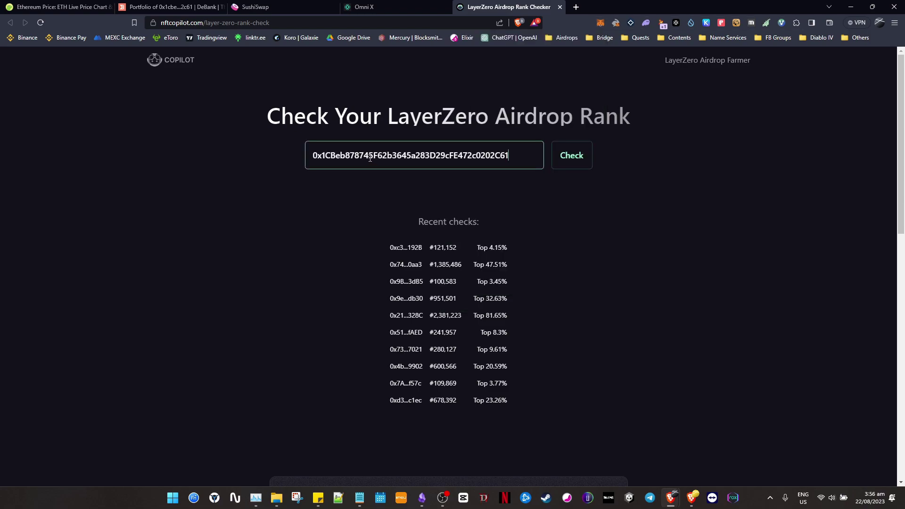
pyautogui.click(572, 156)
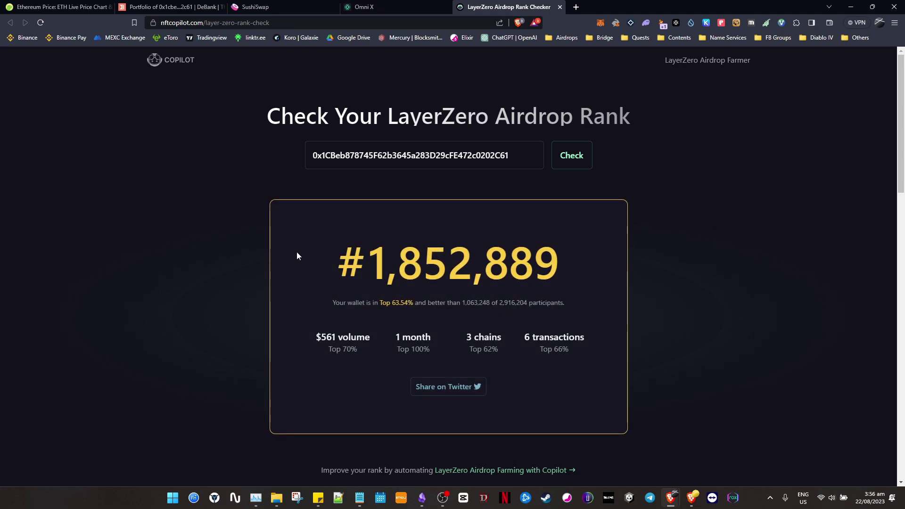
pyautogui.scroll(-1, 206, 245)
pyautogui.moveTo(321, 290); pyautogui.dragTo(296, 280)
pyautogui.click(297, 279)
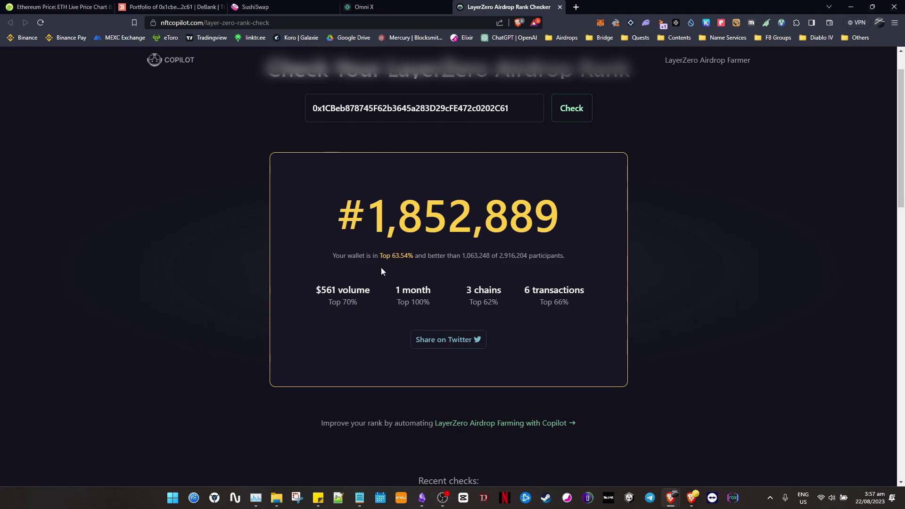
# Compare the rank result with the note and Omni X page, ending in Obsidian.
pyautogui.hotkey('alt', 'Tab')
pyautogui.scroll(1, 388, 222)
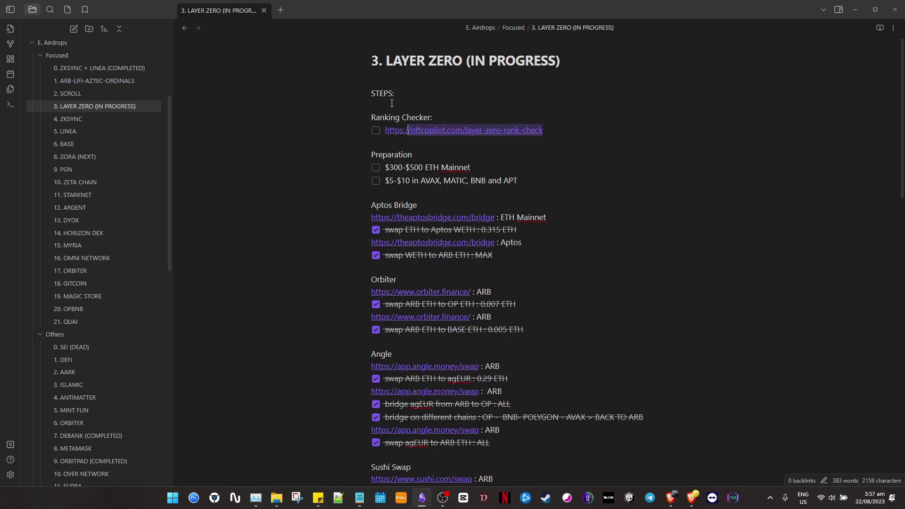
pyautogui.click(463, 100)
pyautogui.hotkey('alt', 'Tab')
pyautogui.hotkey('alt', 'Tab')
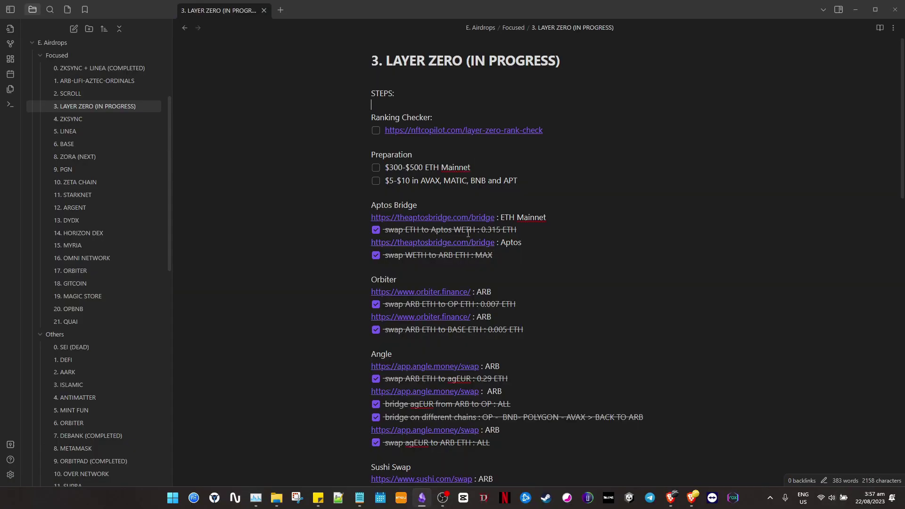
pyautogui.scroll(-1, 479, 197)
pyautogui.hotkey('alt', 'Tab')
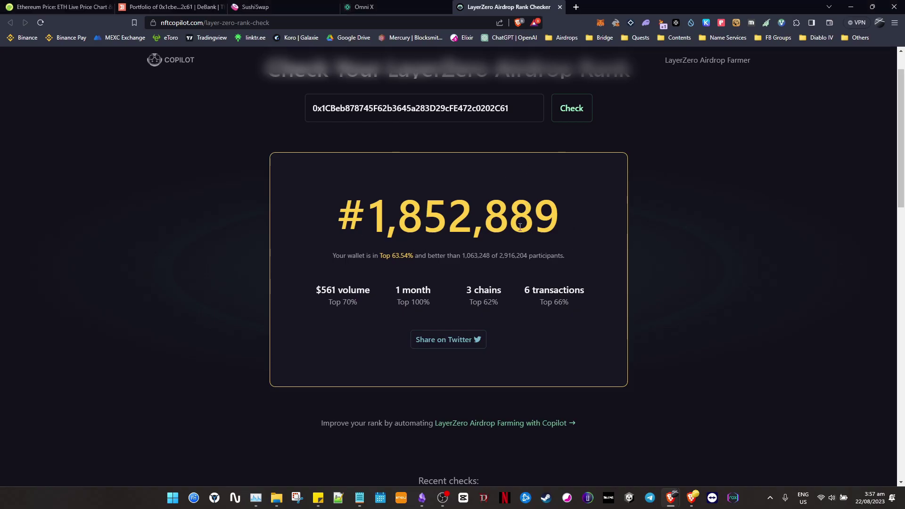
pyautogui.click(397, 7)
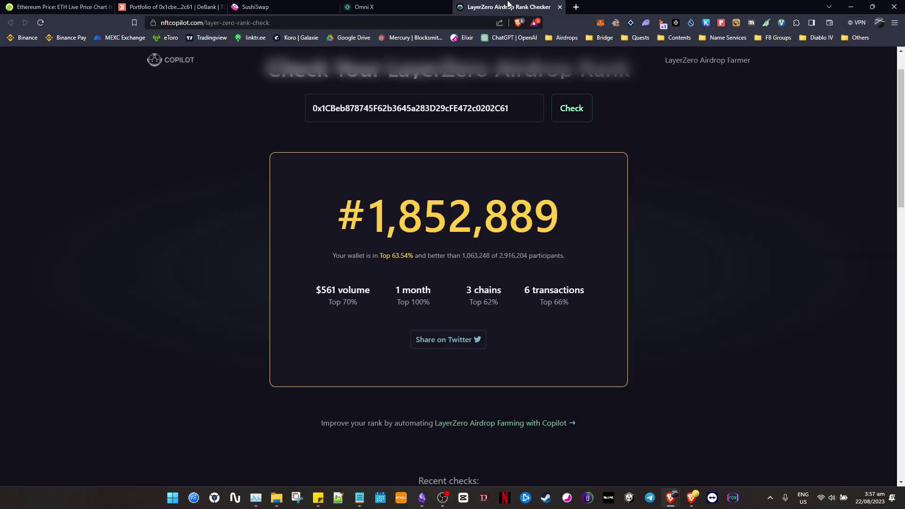
pyautogui.click(509, 6)
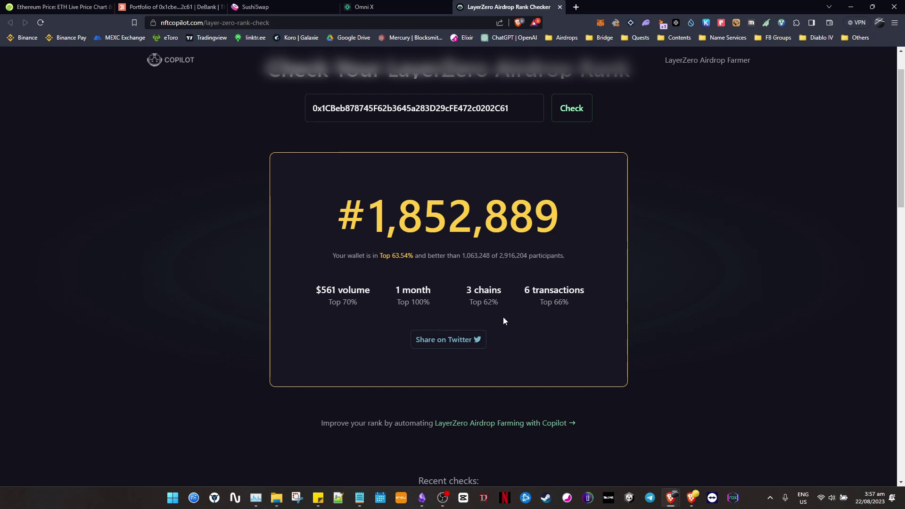
pyautogui.click(422, 498)
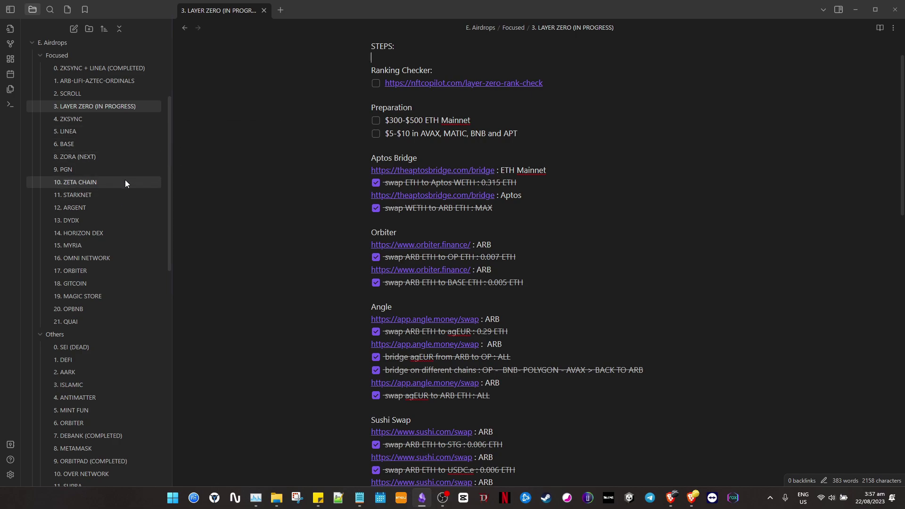
# Scroll through the 7. DEBANK (COMPLETED) note, then return to 3. LAYER ZERO (IN PROGRESS).
pyautogui.scroll(-5, 165, 223)
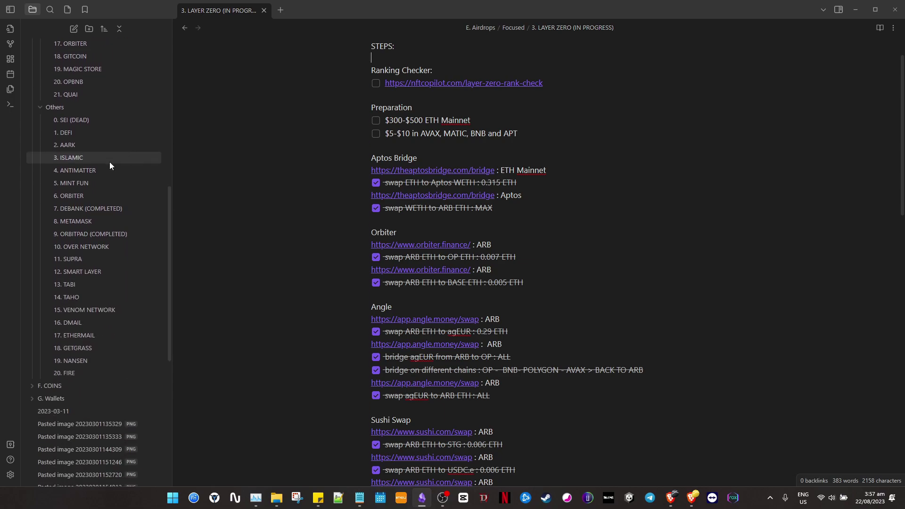
pyautogui.scroll(2, 84, 236)
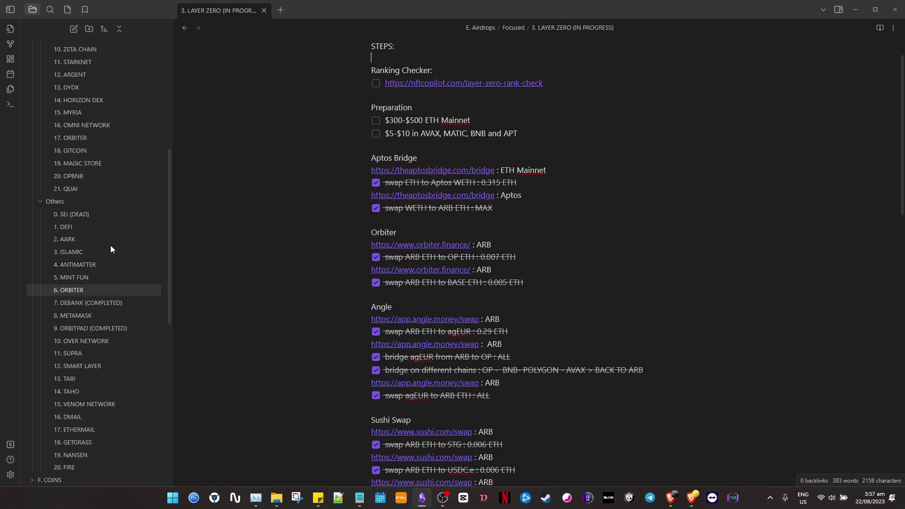
pyautogui.click(125, 302)
pyautogui.scroll(-3, 502, 210)
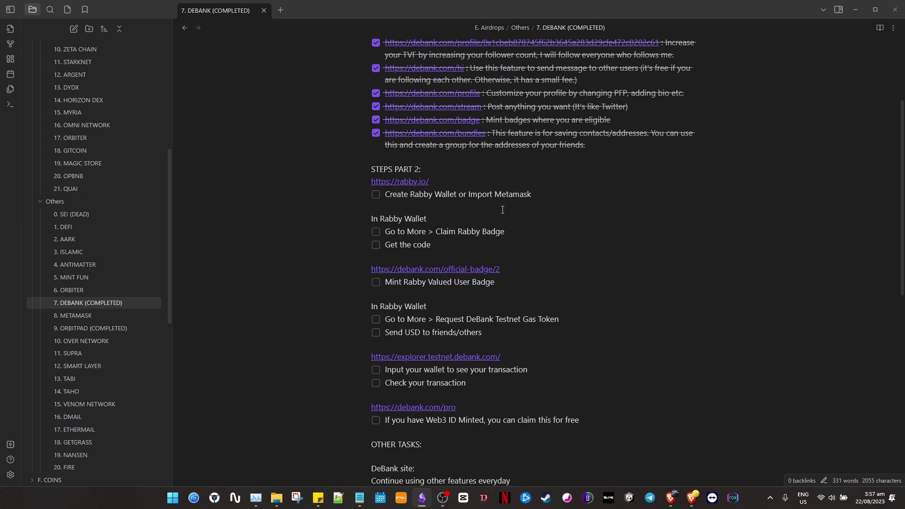
pyautogui.scroll(-1, 476, 182)
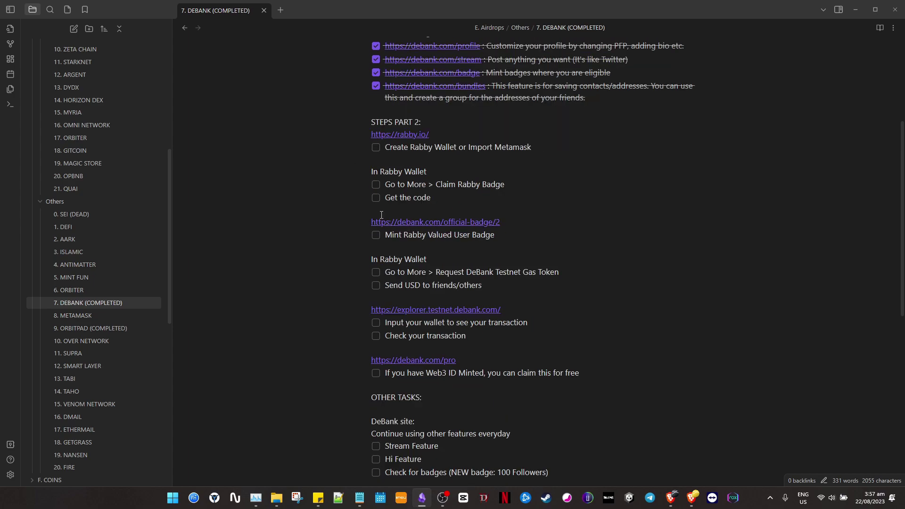
pyautogui.scroll(3, 121, 256)
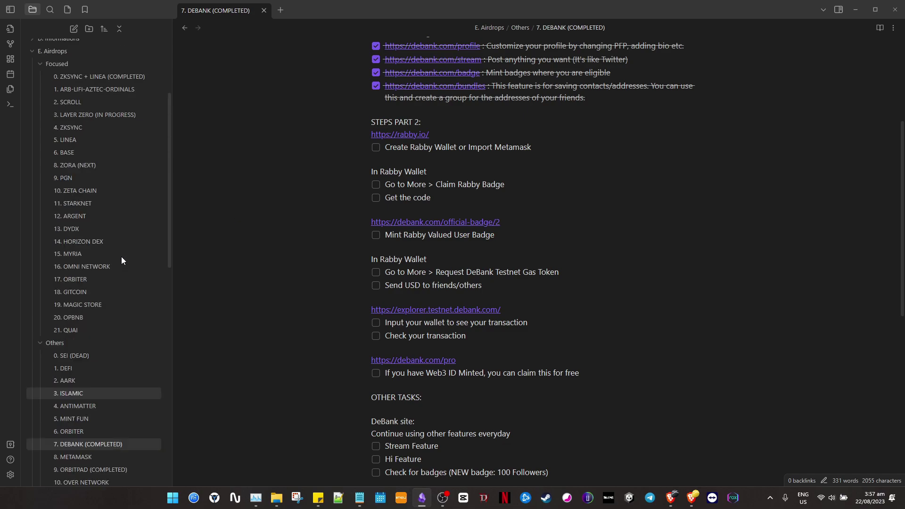
pyautogui.click(133, 117)
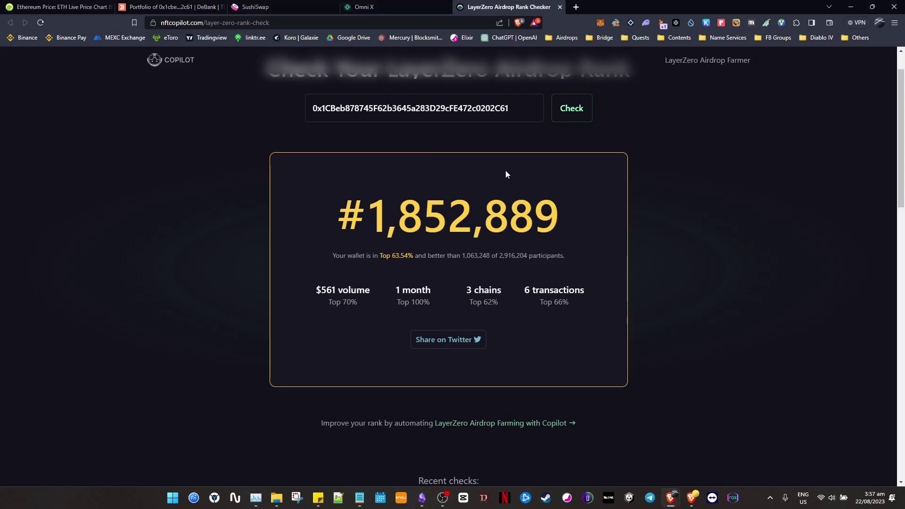
pyautogui.scroll(1, 589, 215)
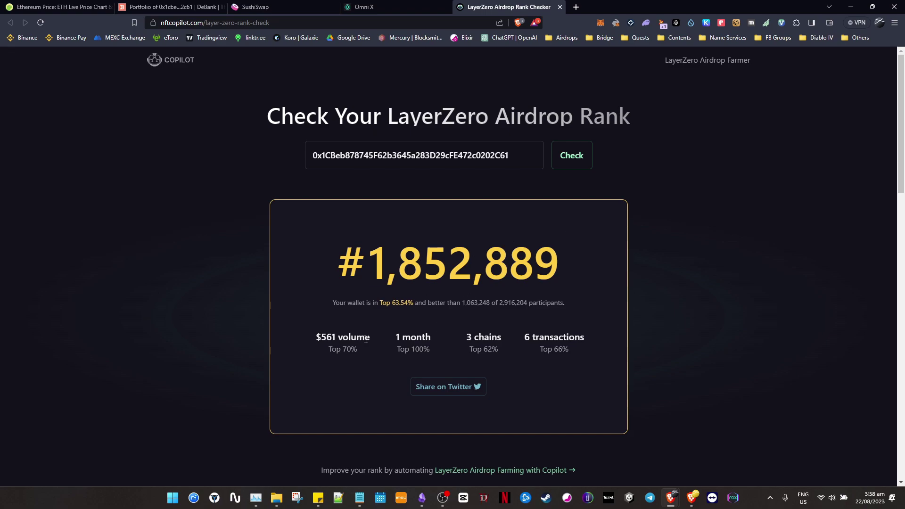
pyautogui.moveTo(372, 338)
pyautogui.mouseDown()
pyautogui.moveTo(314, 336)
pyautogui.moveTo(364, 336)
pyautogui.mouseUp()
pyautogui.click(329, 338)
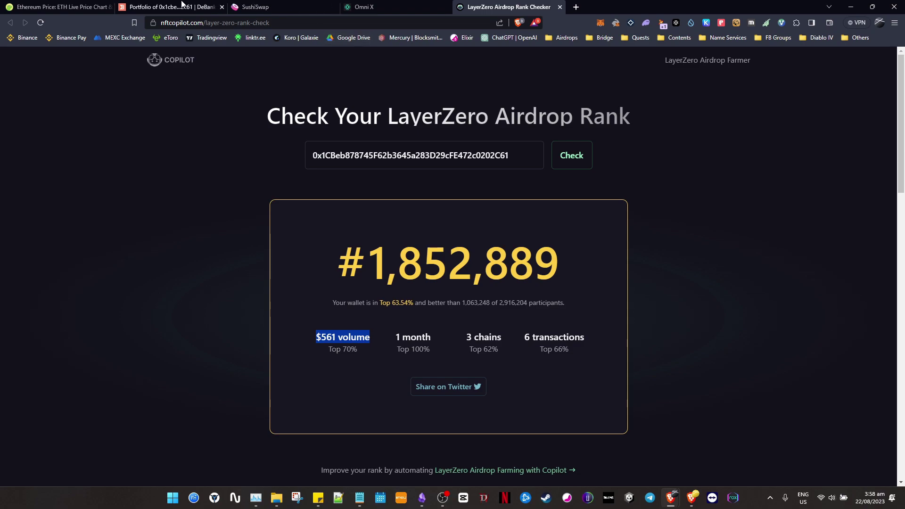
pyautogui.click(182, 5)
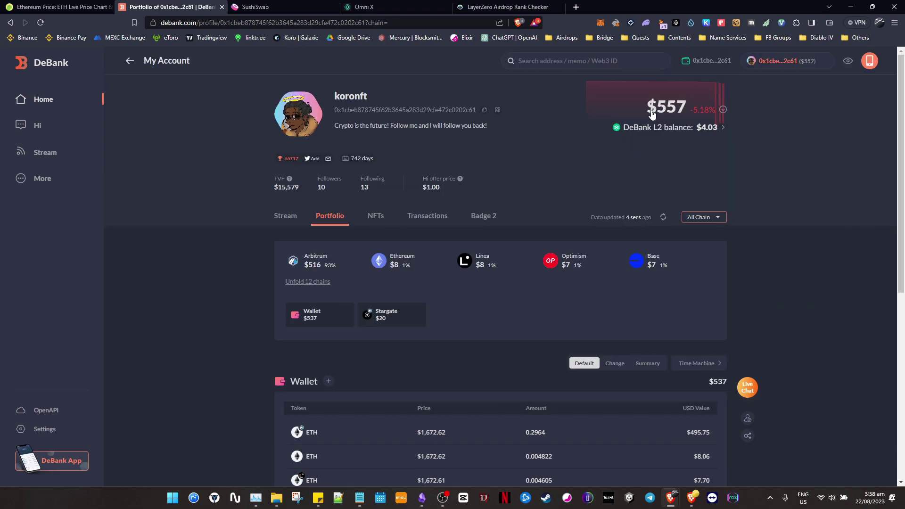
pyautogui.scroll(-1, 506, 241)
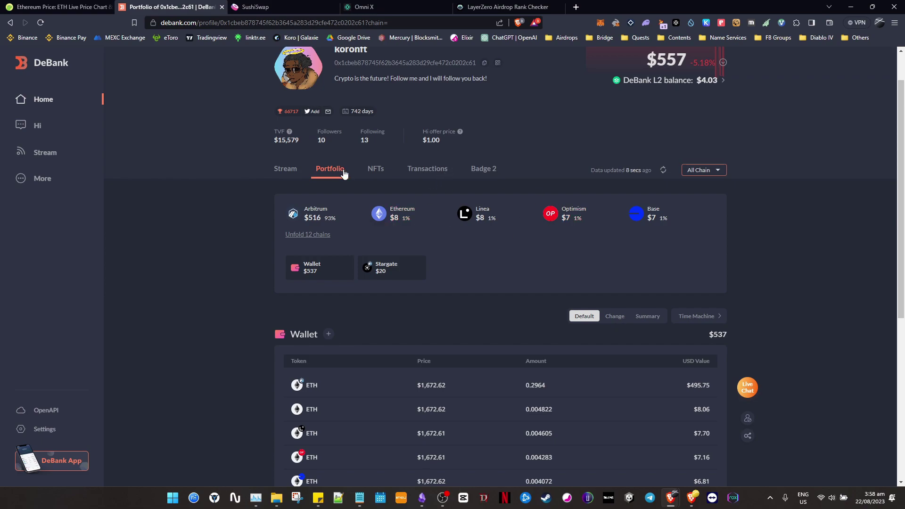
pyautogui.click(481, 7)
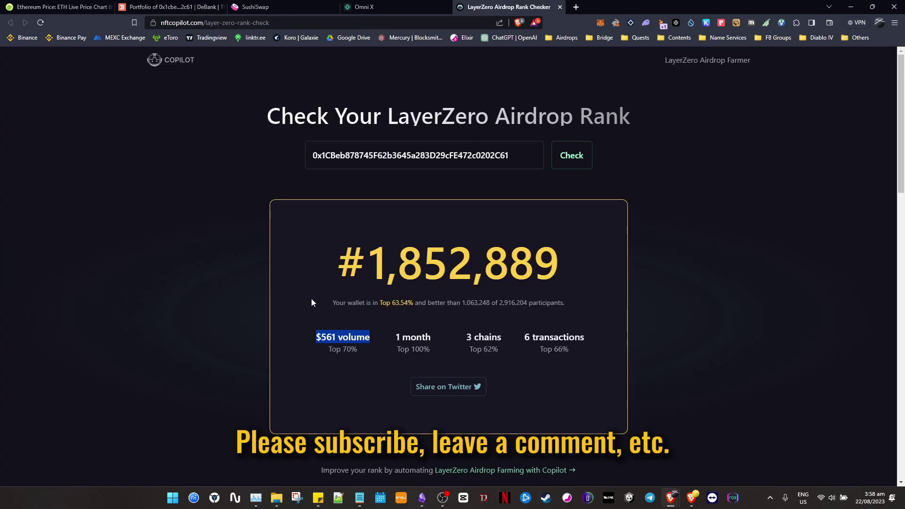
pyautogui.click(338, 331)
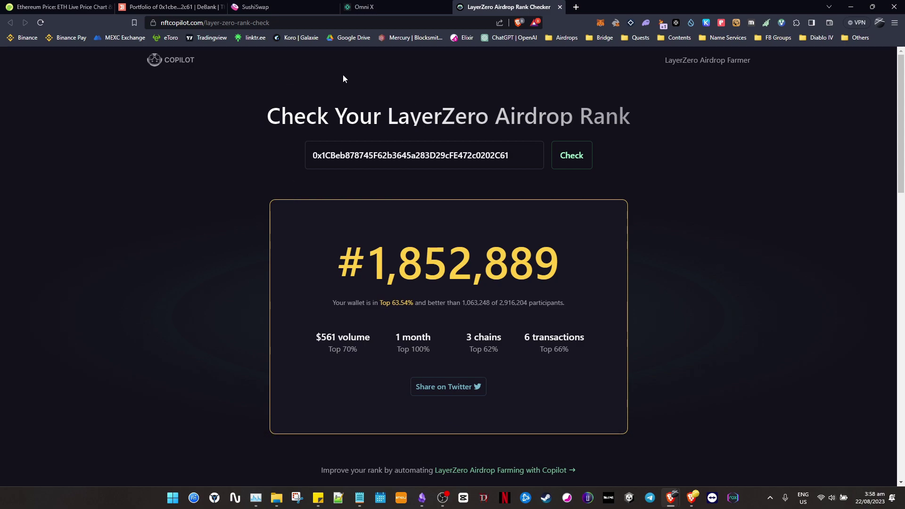